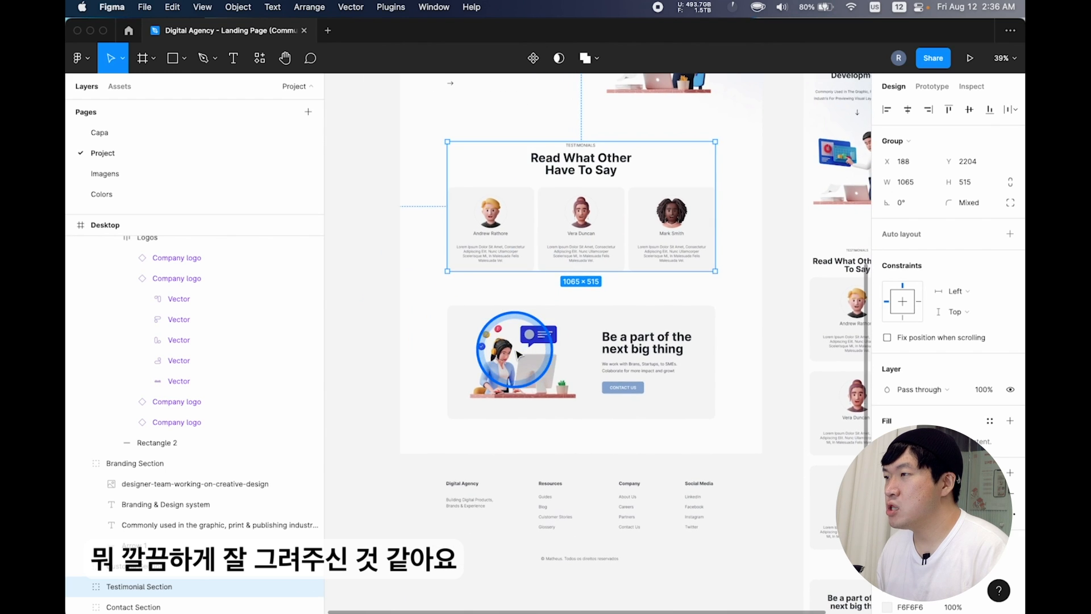
Select the Desktop frame in the Project page and copy its layers with the Framer Copy Paste plugin.
scroll(557, 397, down, 2)
scroll(593, 449, up, 10)
scroll(595, 453, up, 5)
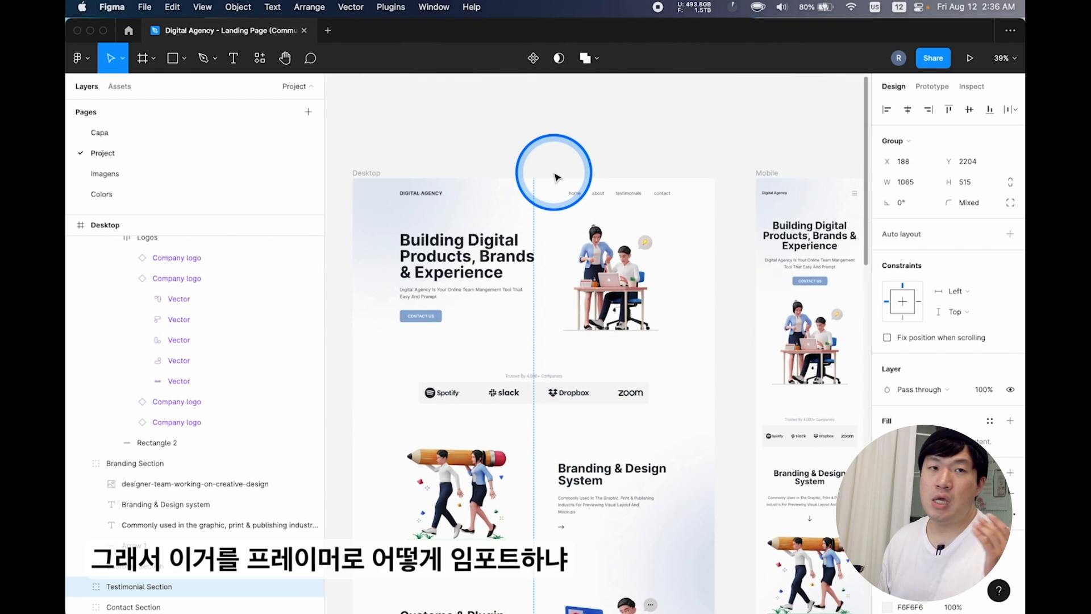
scroll(455, 153, left, 1)
click(393, 175)
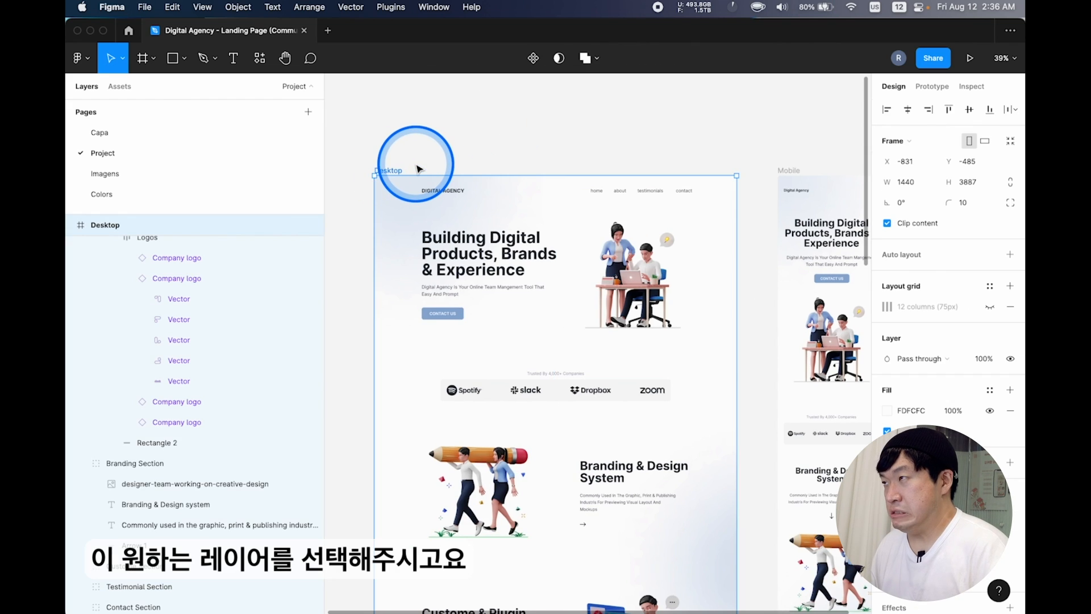
scroll(457, 160, up, 1)
scroll(458, 160, left, 1)
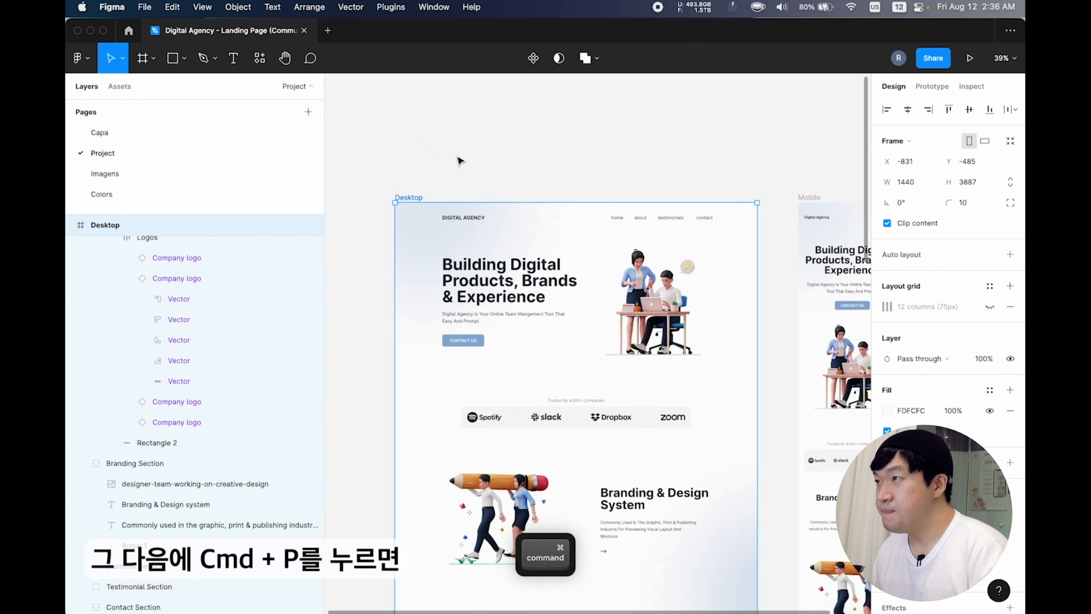
key(cmd+p)
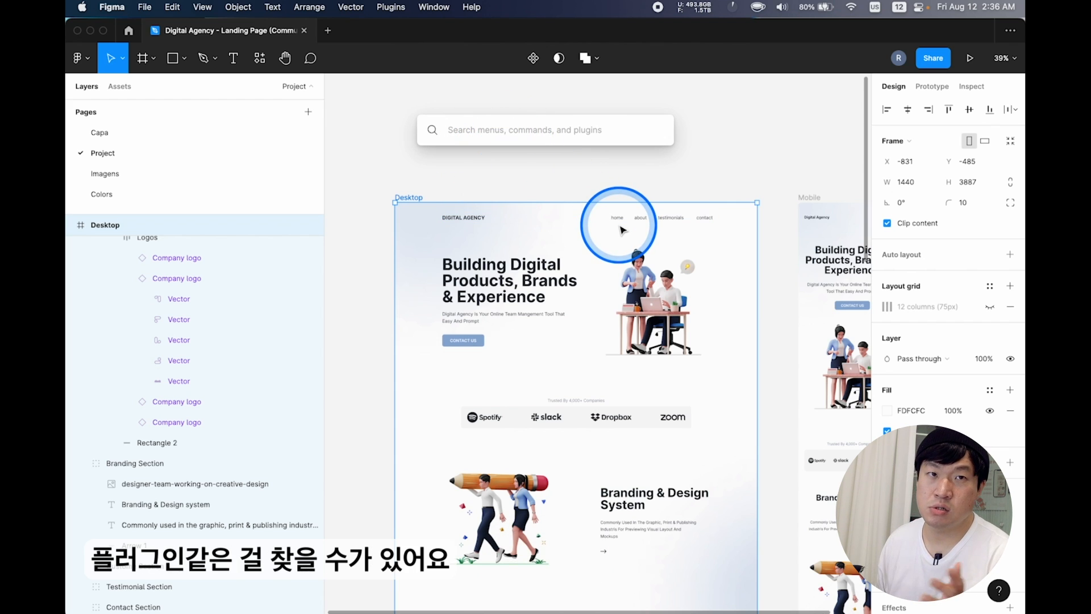
text(framer co)
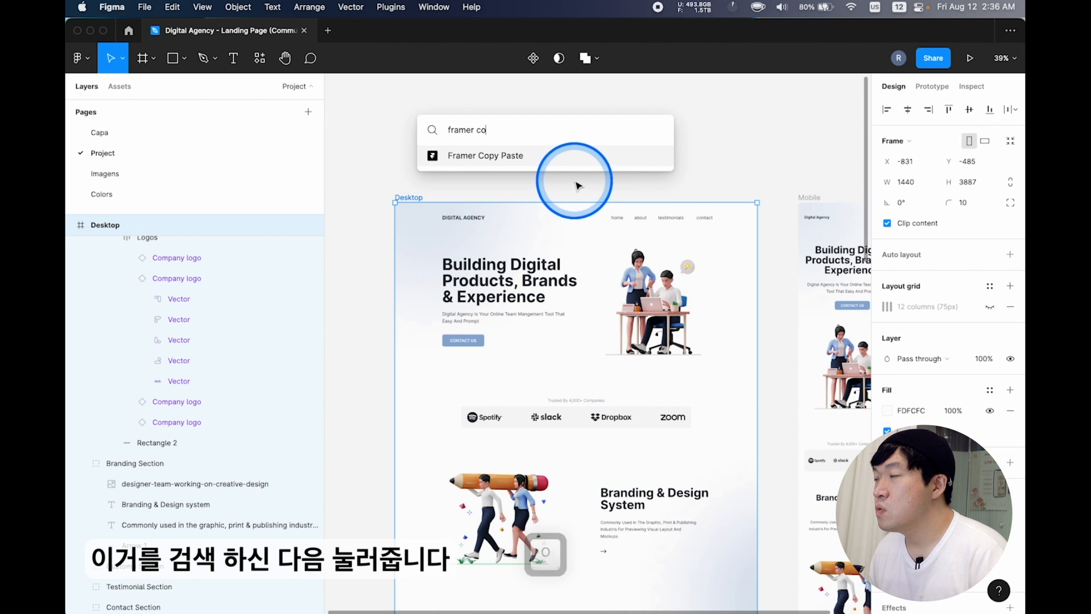
click(539, 160)
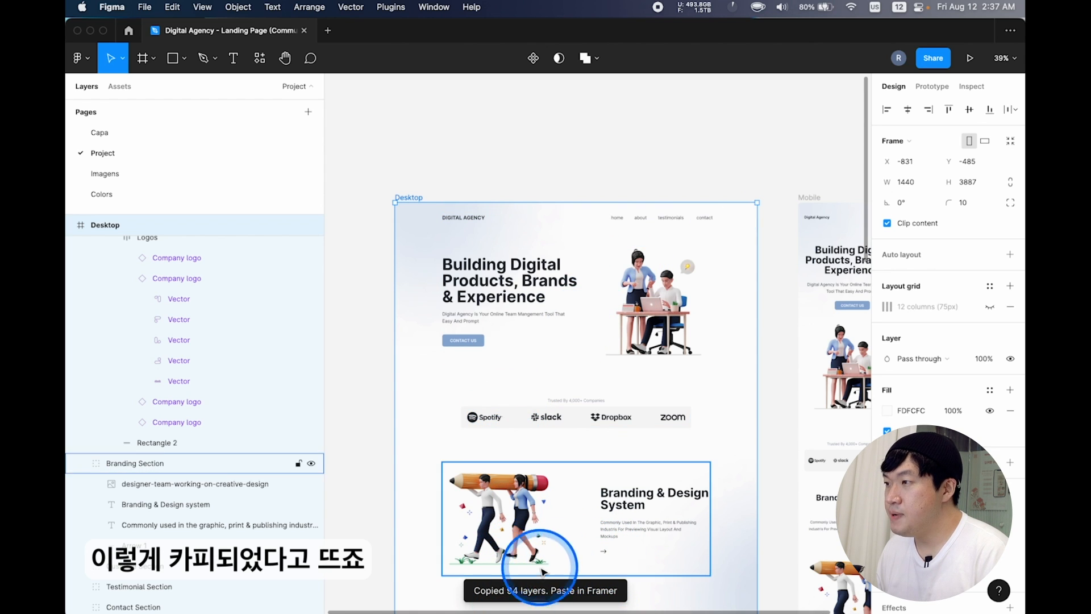
scroll(579, 601, up, 5)
scroll(653, 570, down, 5)
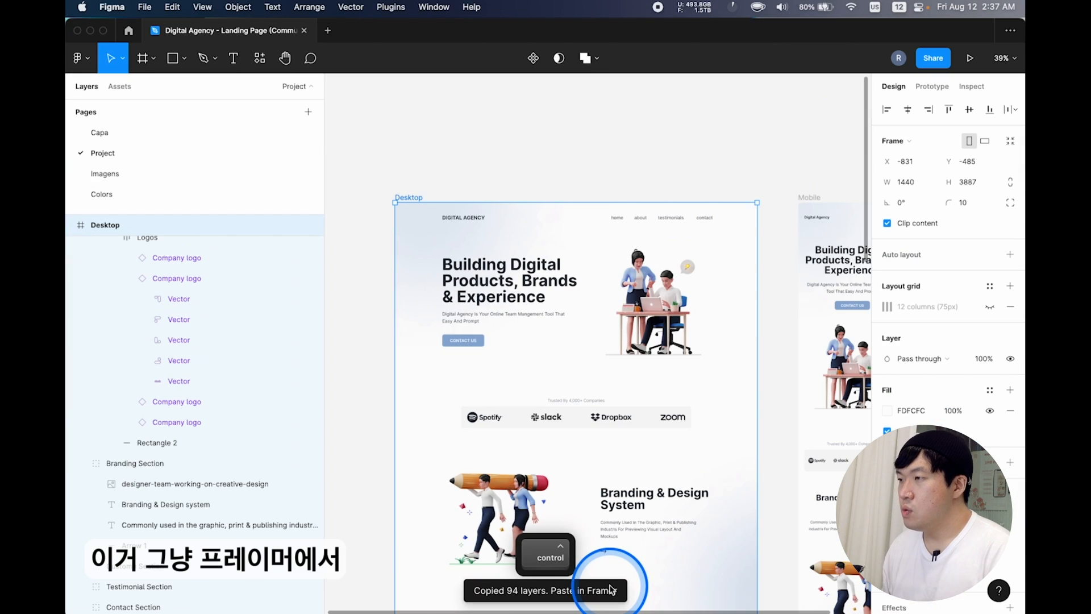
click(638, 150)
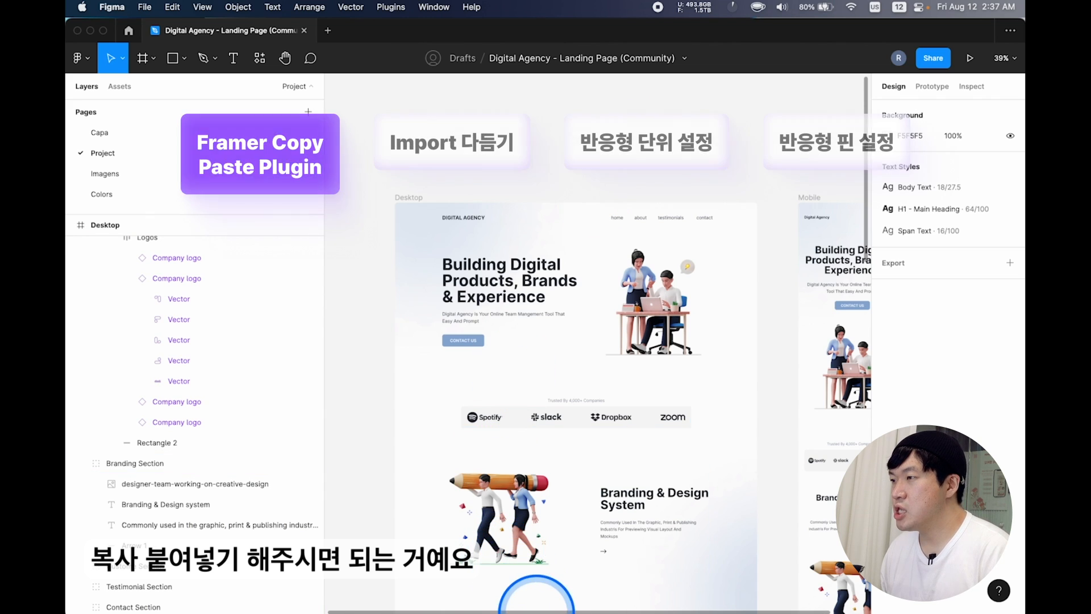
Switch to Framer, create a new project, and paste the copied landing page, allowing clipboard access.
mouse_move(623, 609)
click(676, 588)
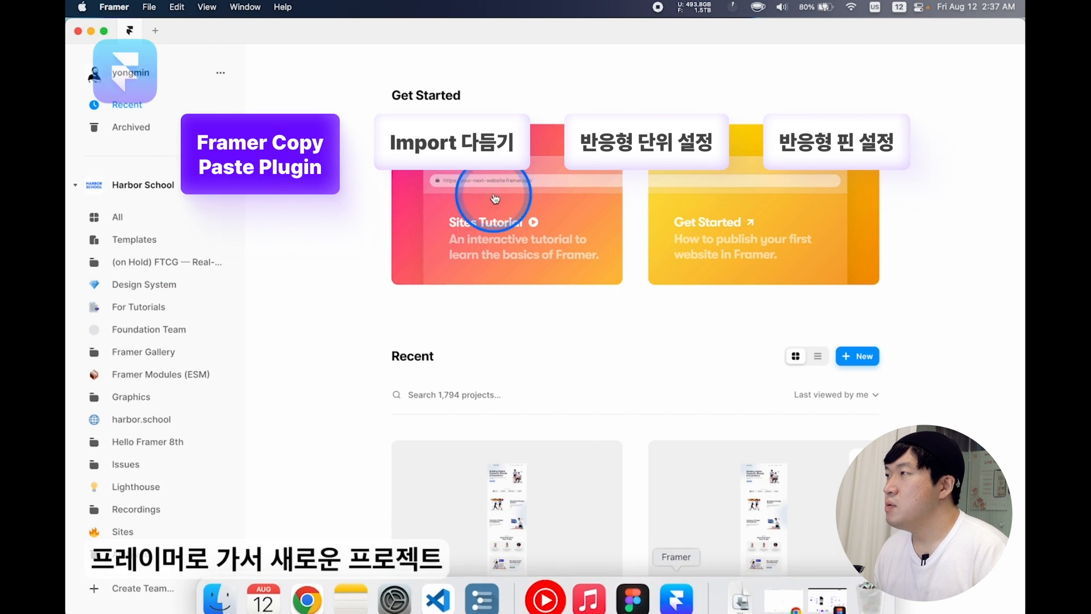
click(156, 31)
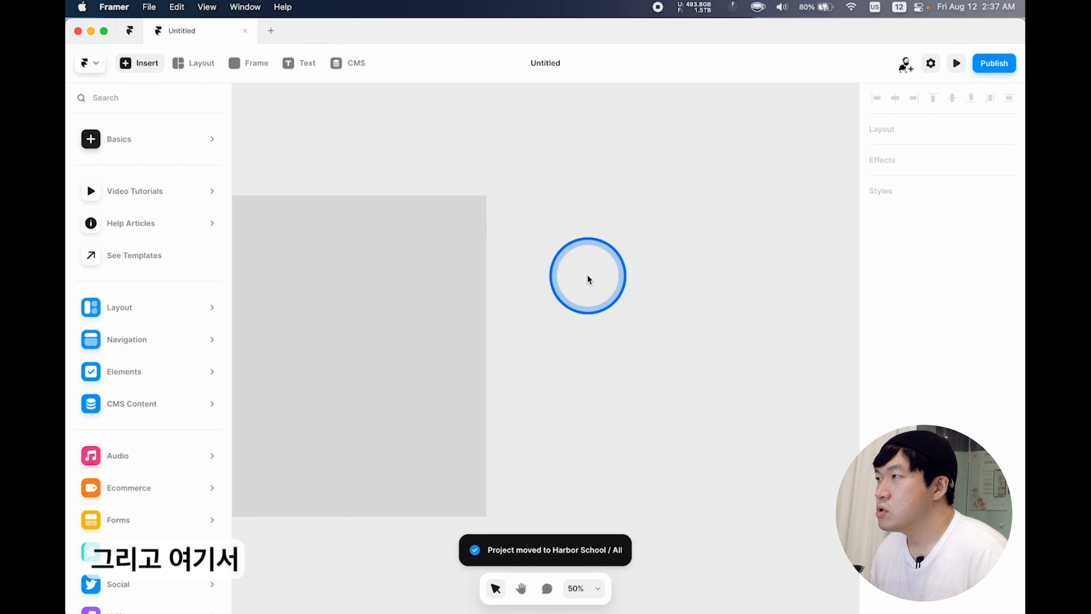
key(super+v)
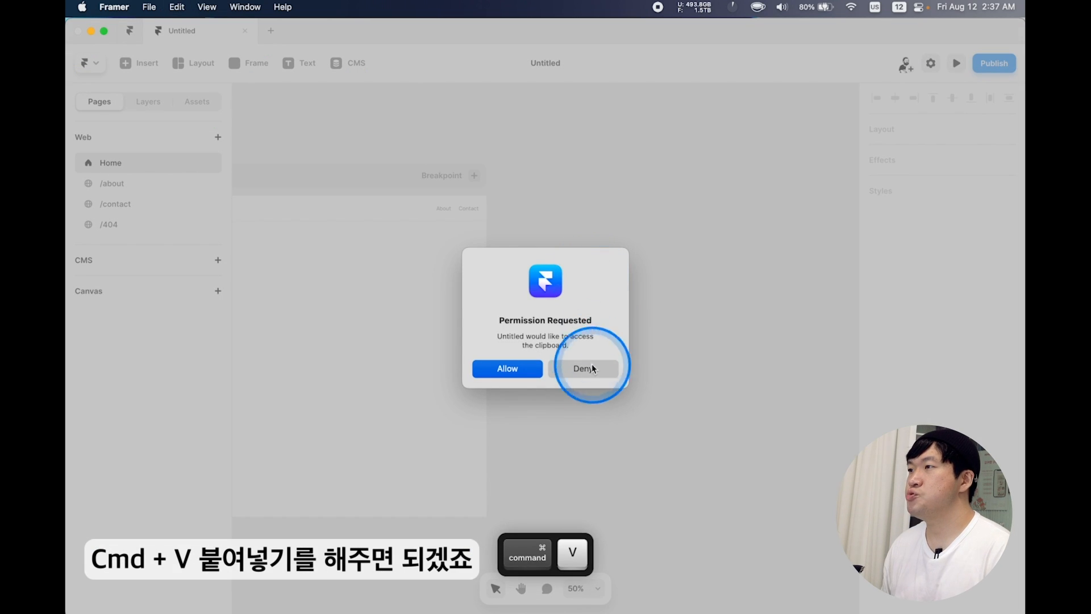
click(504, 367)
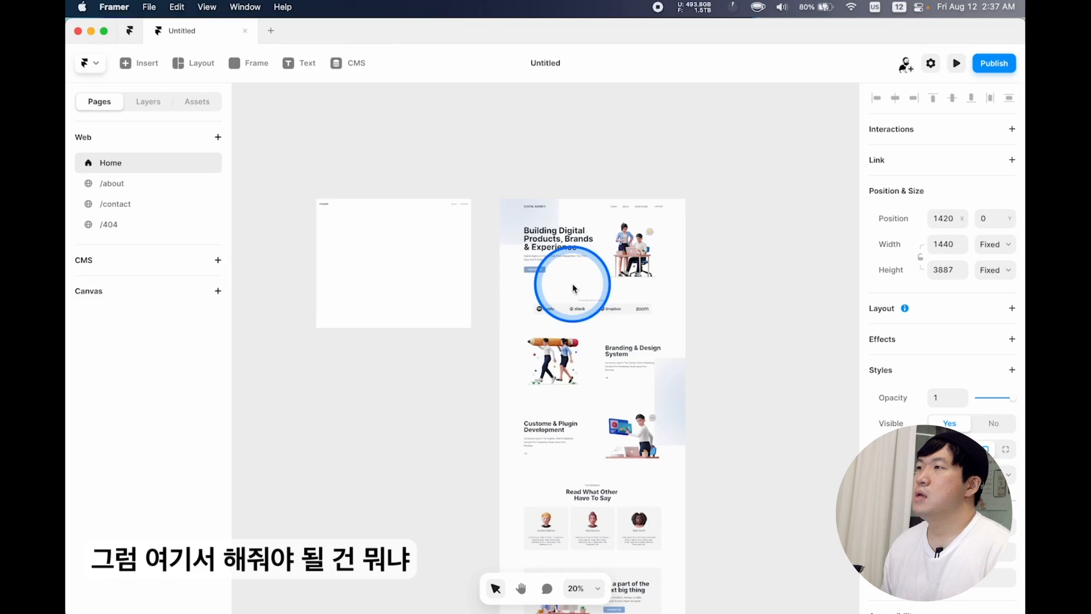
Examine the two blurred background ellipses in the imported landing page for import errors.
click(593, 282)
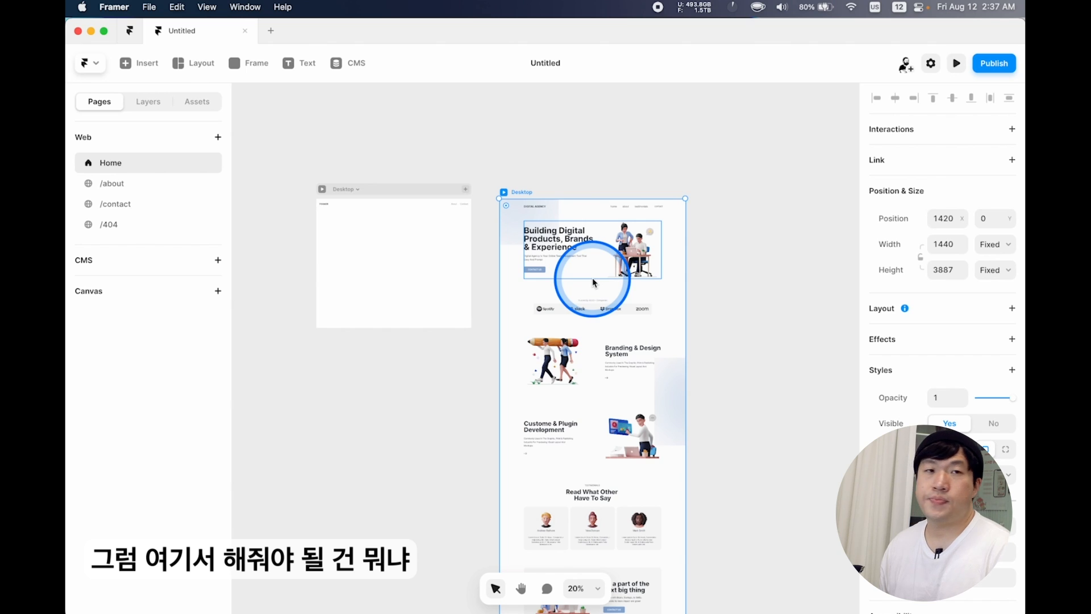
scroll(504, 216, up, 5)
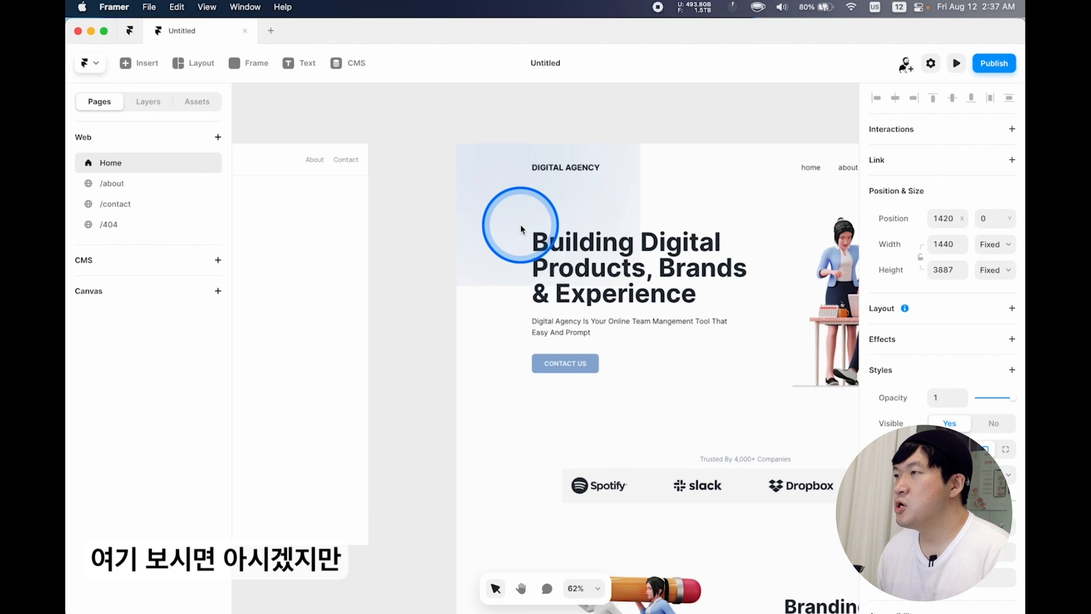
click(421, 193)
scroll(420, 211, down, 5)
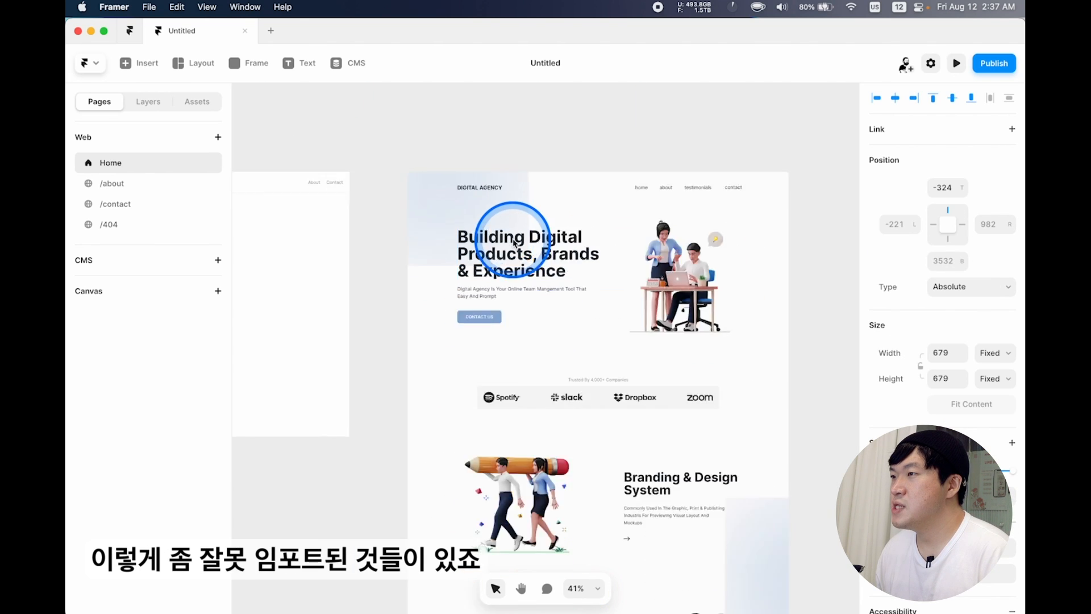
scroll(526, 305, up, 5)
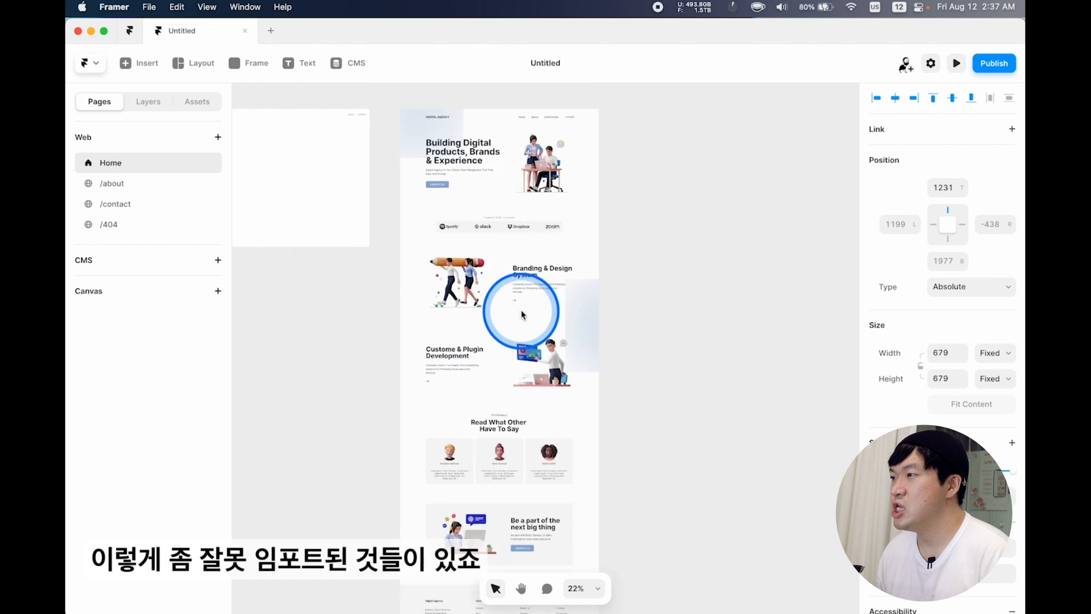
Export Ellipse 2 from Figma as Ellipse 2.png to the Desktop folder and paste it into Framer's imported Desktop frame.
key(ctrl+b)
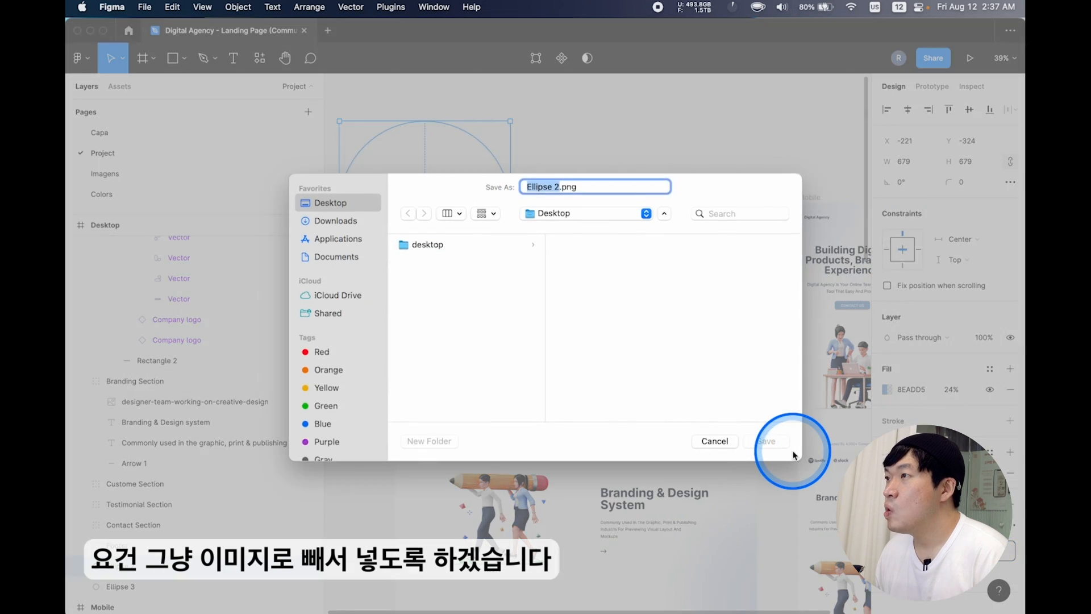
click(768, 437)
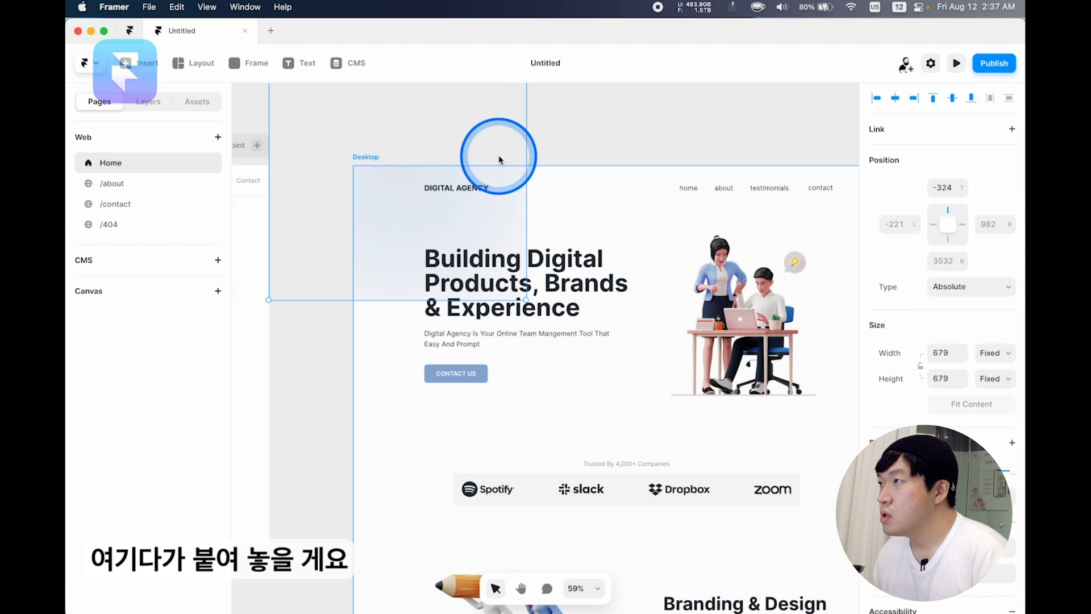
click(400, 157)
key(super+v)
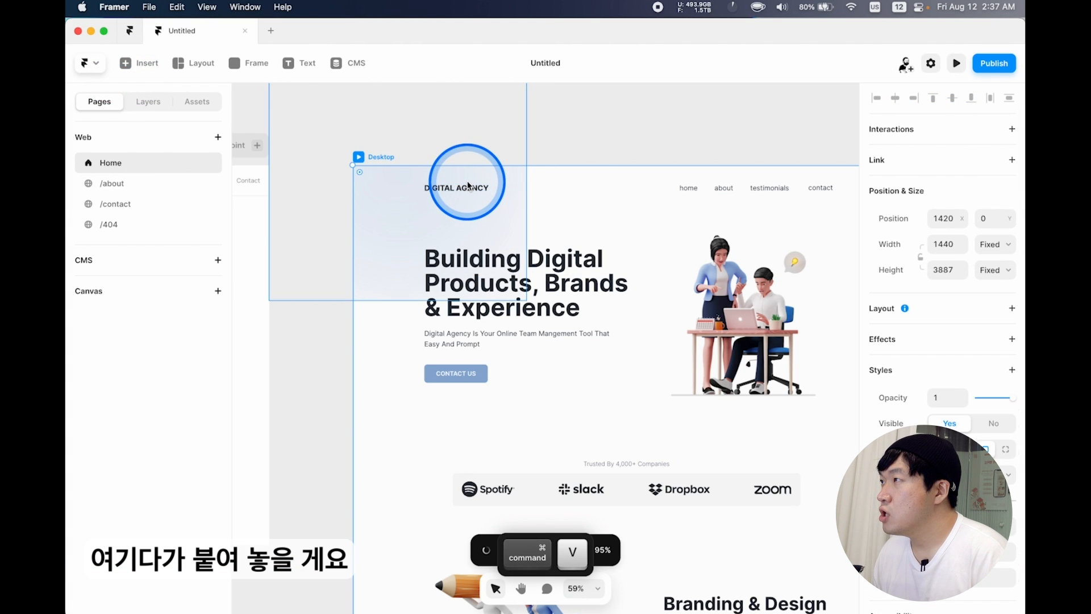
Set the pasted Ellipse_2 image's top and left positions to 0.
click(940, 220)
key(super+a)
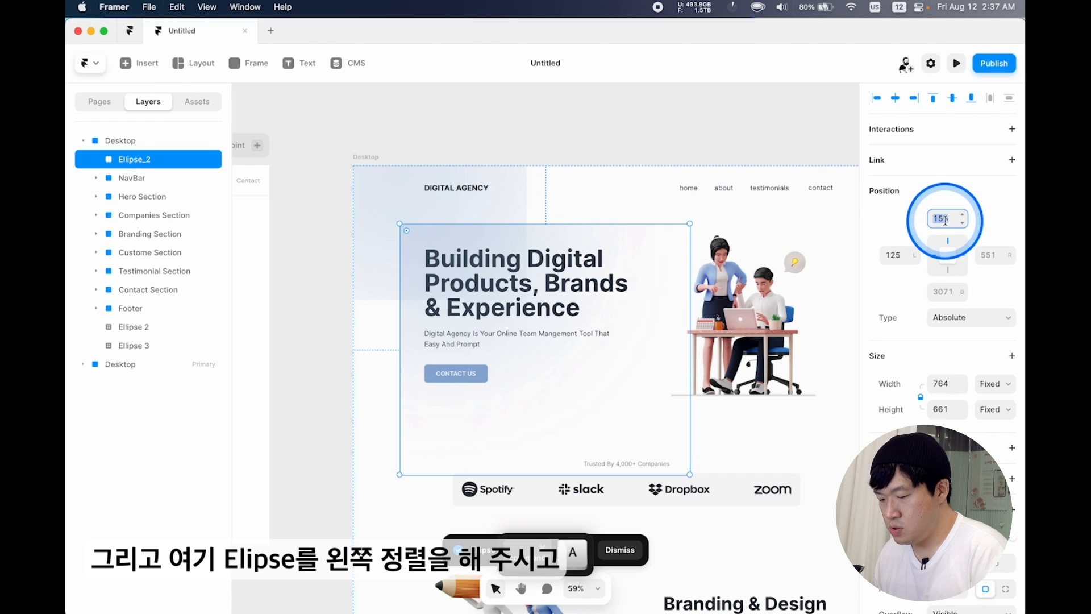
text(0)
key(Tab)
text(0)
key(Tab)
Move the Ellipse_2 image below the Footer in the layer order and delete the original Ellipse 2 layer.
drag(162, 173, 137, 311)
click(139, 328)
key(Delete)
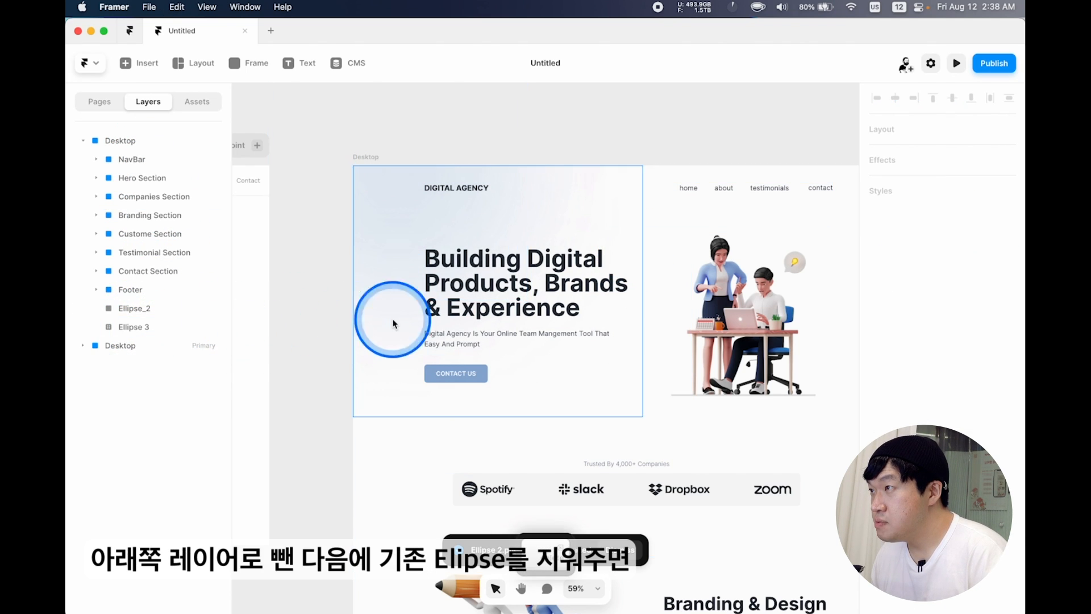
Switch to Figma and look at the context commands available for Ellipse 2, such as Flatten.
key(ctrl+b)
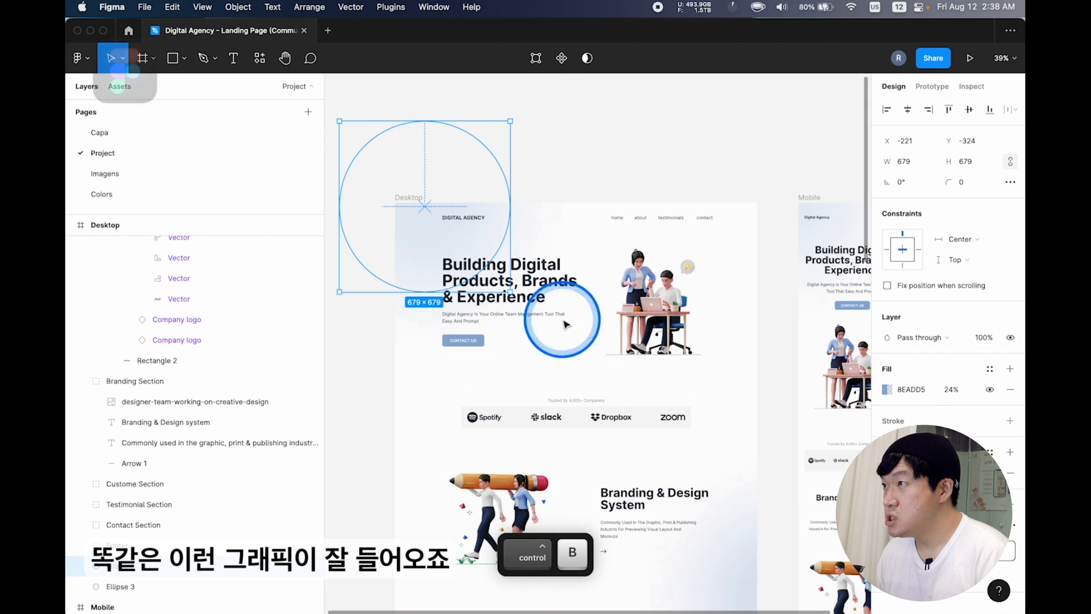
click(553, 208)
scroll(505, 206, up, 5)
scroll(534, 221, left, 2)
click(447, 274)
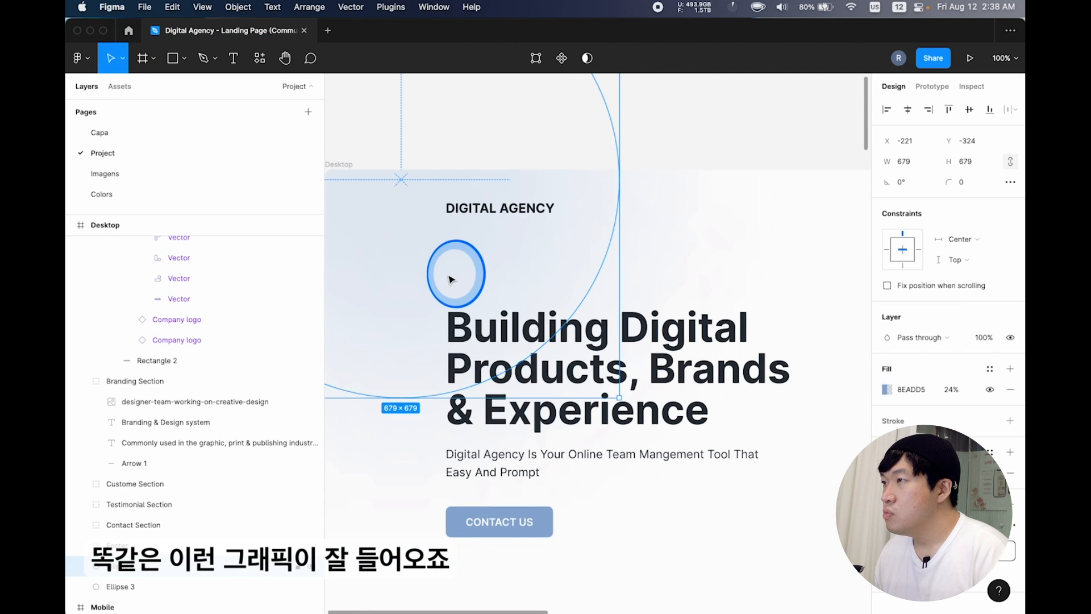
right_click(447, 273)
click(718, 134)
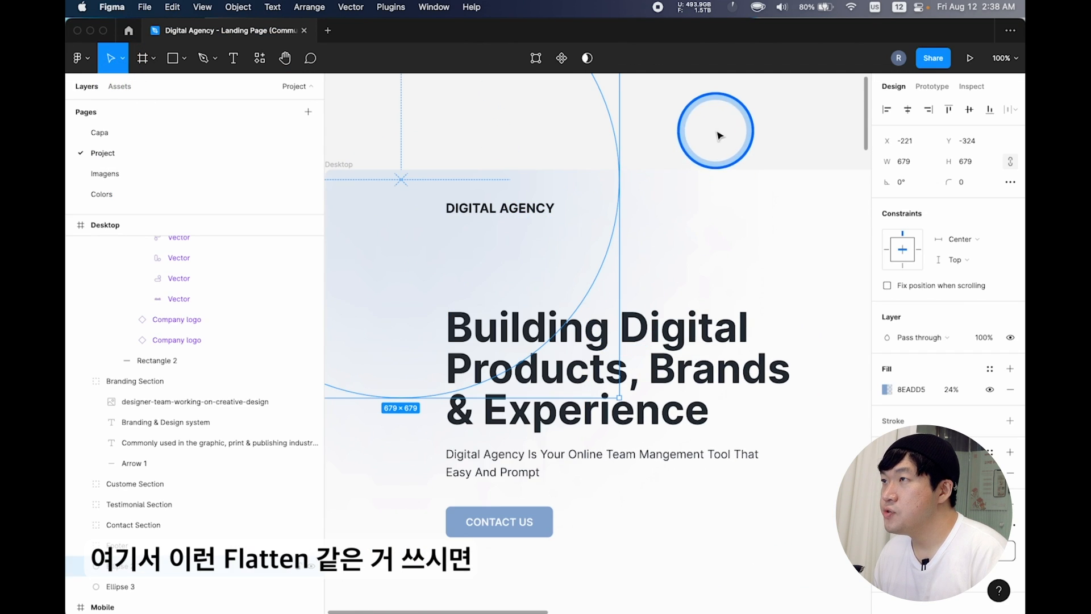
click(706, 163)
Select Ellipse 3 beside the Branding & Design System section and export it as Ellipse 3.png to the Desktop folder.
scroll(698, 173, down, 5)
scroll(693, 182, down, 5)
scroll(693, 181, right, 4)
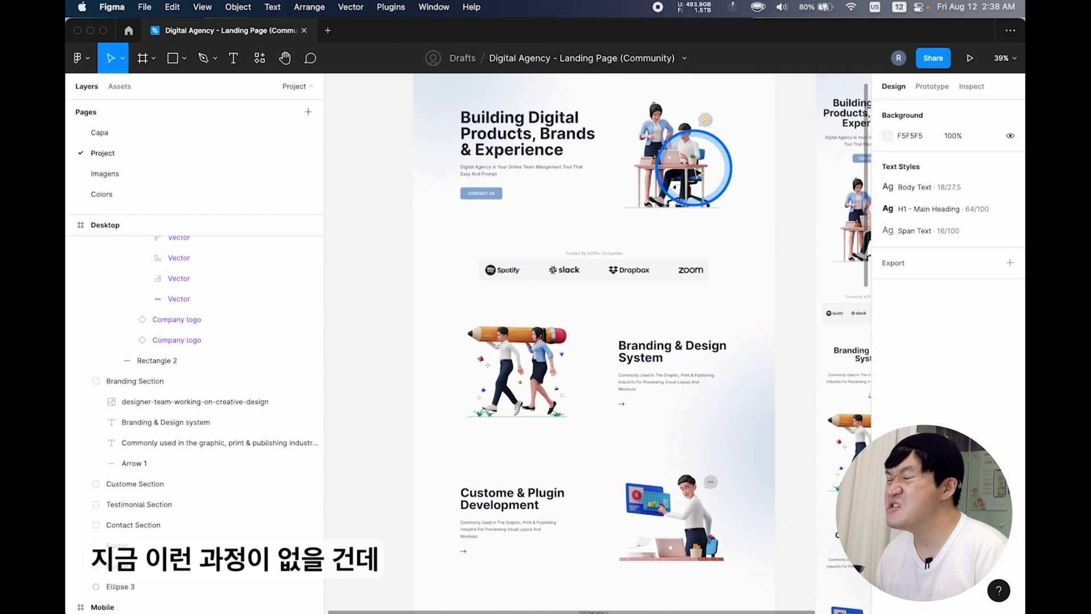
click(670, 304)
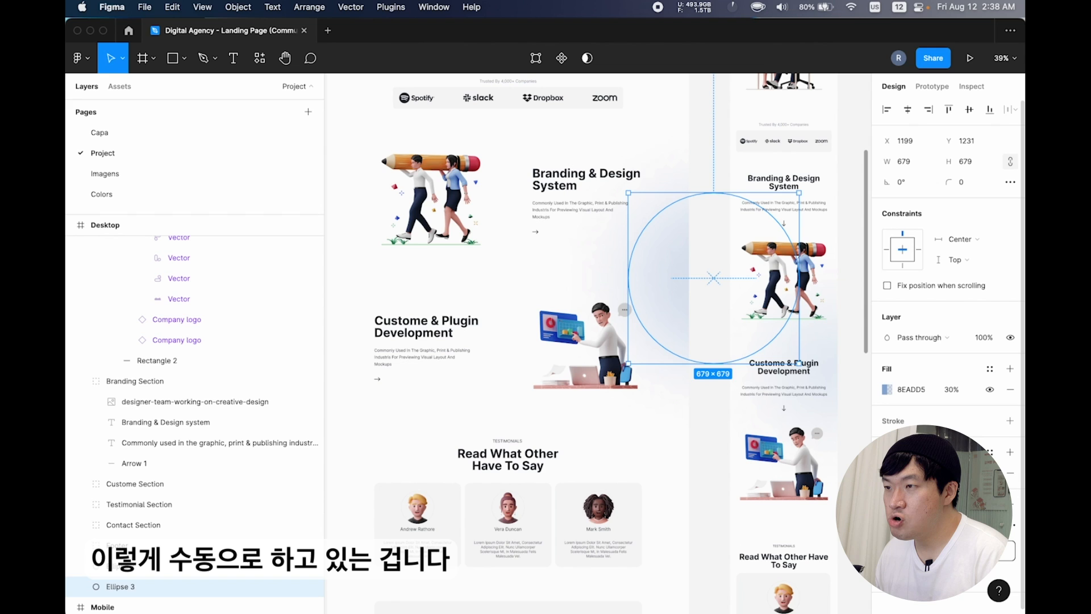
key(shift+super+e)
key(Return)
Copy Ellipse 3.png from the Desktop folder in Finder and paste it into Framer's imported Desktop frame.
key(ctrl+f)
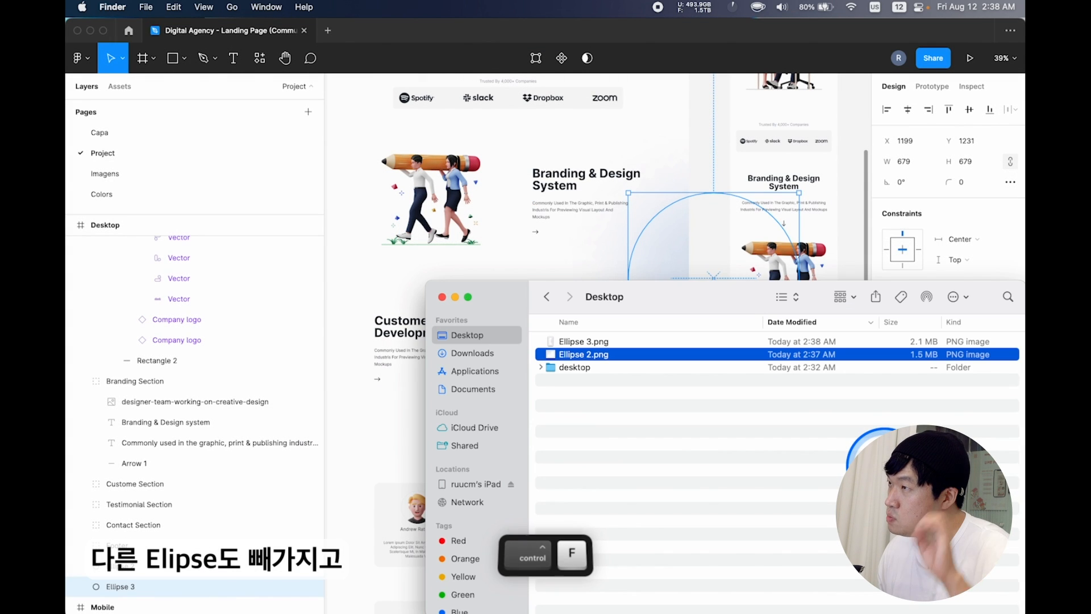
key(Up)
key(super+v)
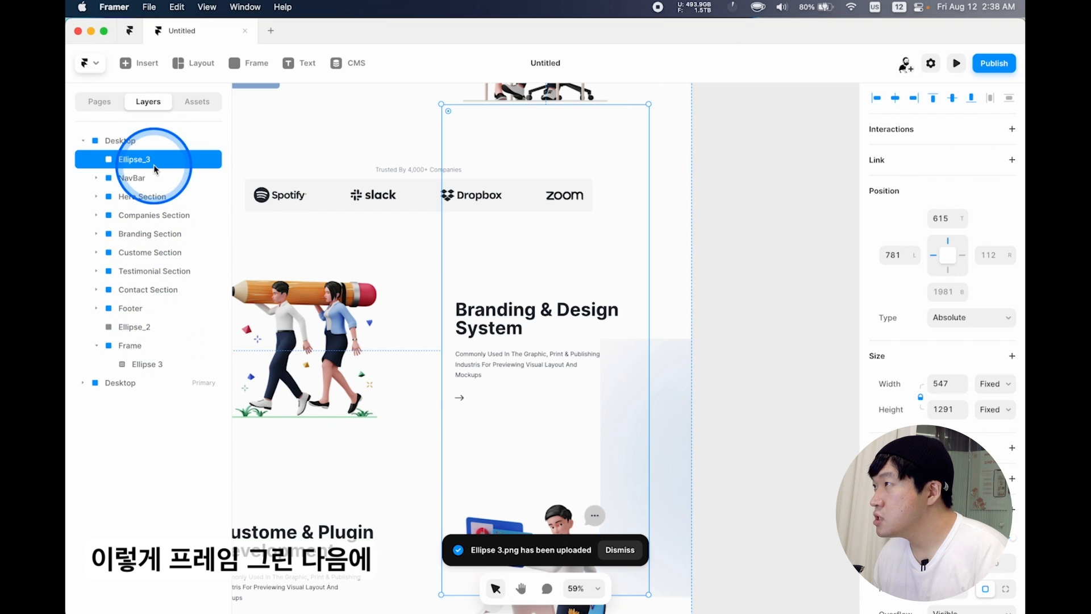
Move the Ellipse_3 image into the Frame holding the original Ellipse 3 and center it vertically and horizontally.
drag(149, 161, 148, 357)
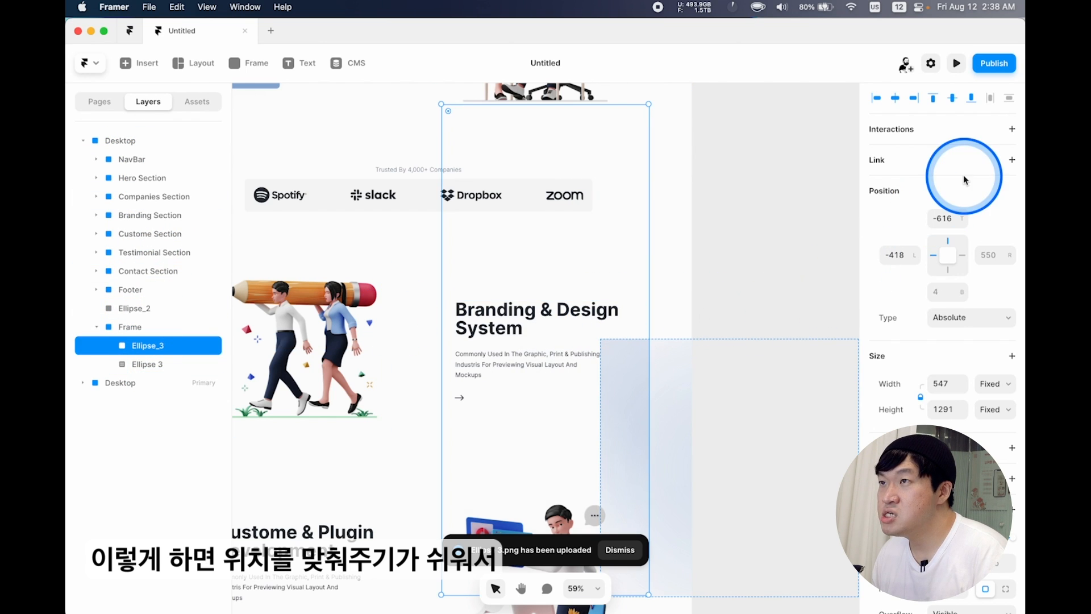
click(951, 97)
click(895, 98)
scroll(659, 419, down, 5)
scroll(660, 419, right, 2)
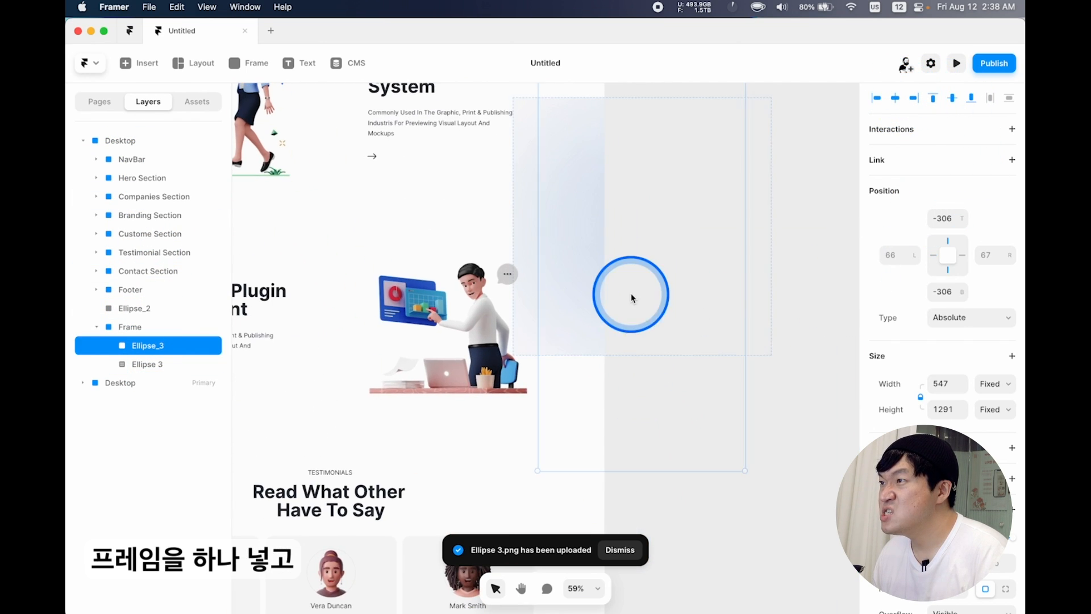
Move the Ellipse_3 image out to the Desktop frame's layers and delete the Frame containing the original Ellipse 3.
drag(603, 263, 454, 237)
drag(130, 347, 121, 321)
click(130, 345)
key(BackSpace)
scroll(387, 362, up, 2)
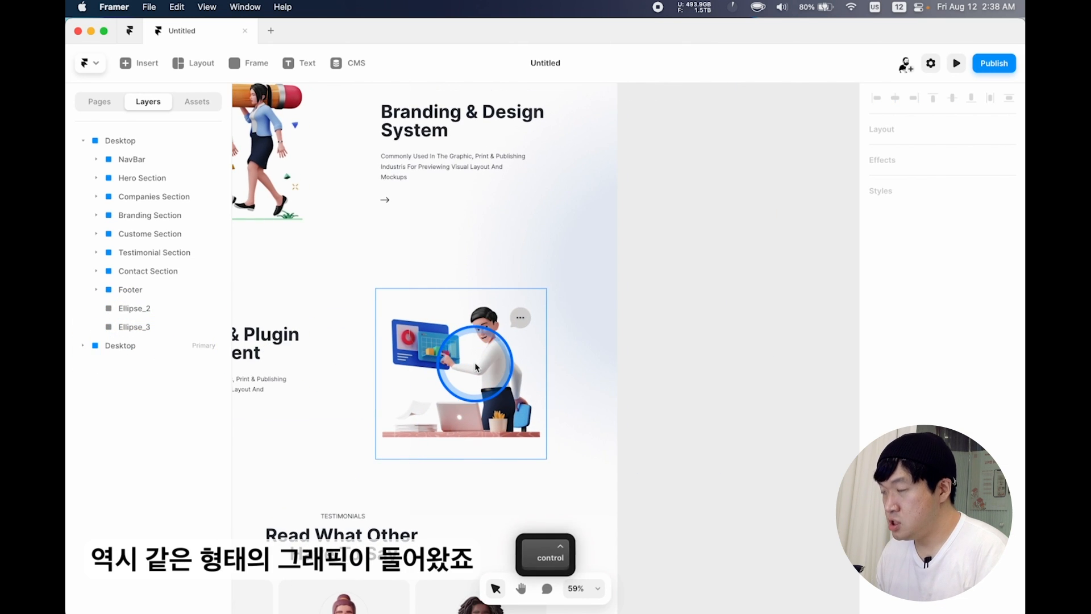
key(ctrl+6)
click(686, 394)
key(super+Escape)
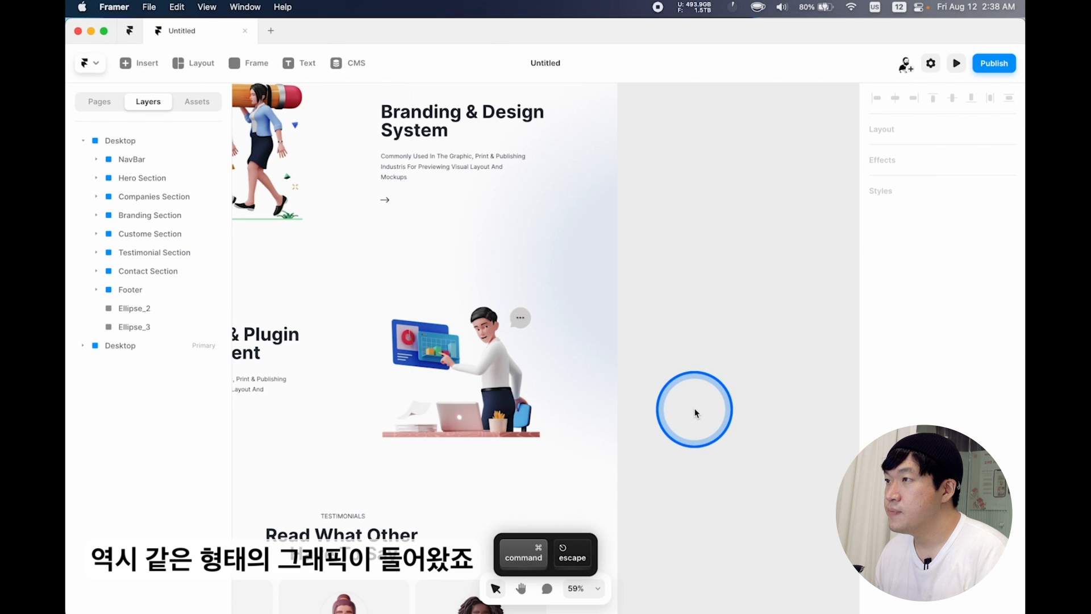
key(super+Escape)
scroll(703, 417, up, 3)
key(super+Escape)
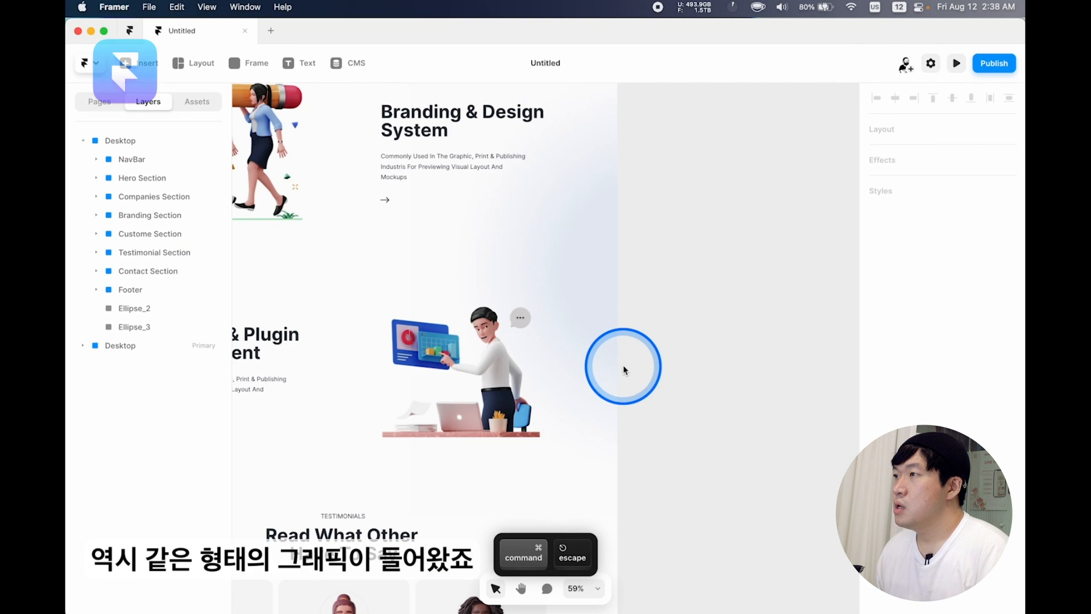
Move the empty Desktop breakpoint horizontally to X -259, leaving more space beside the imported Desktop frame.
scroll(540, 222, left, 5)
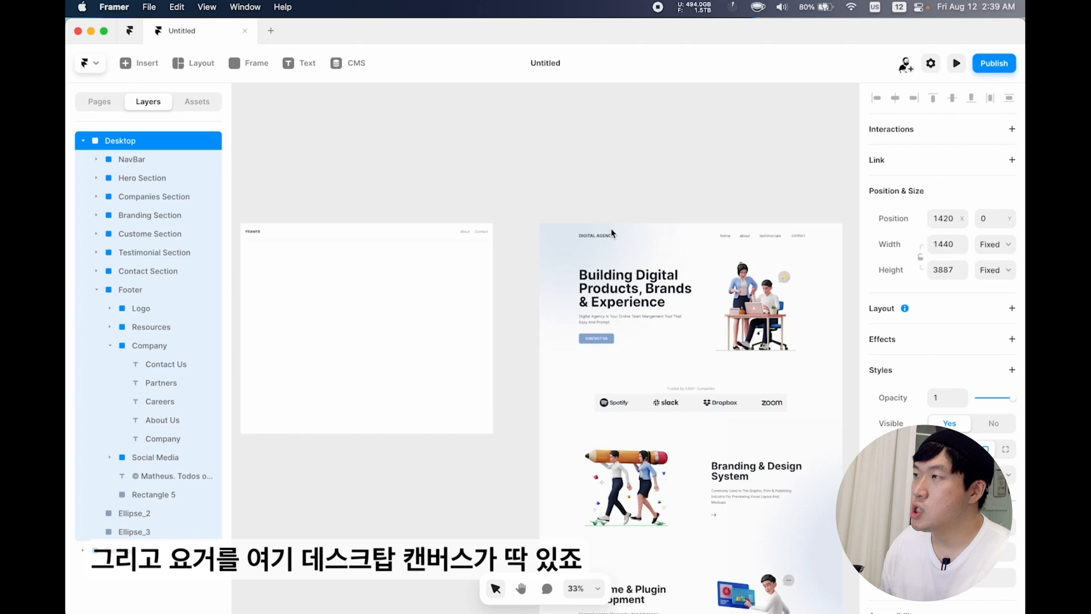
click(438, 205)
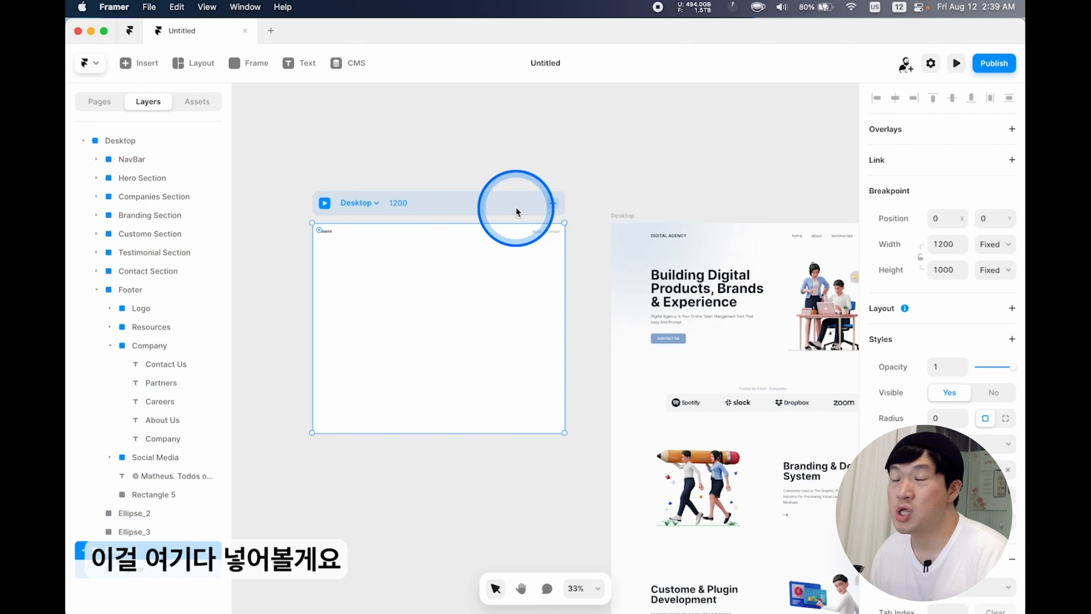
scroll(514, 218, left, 3)
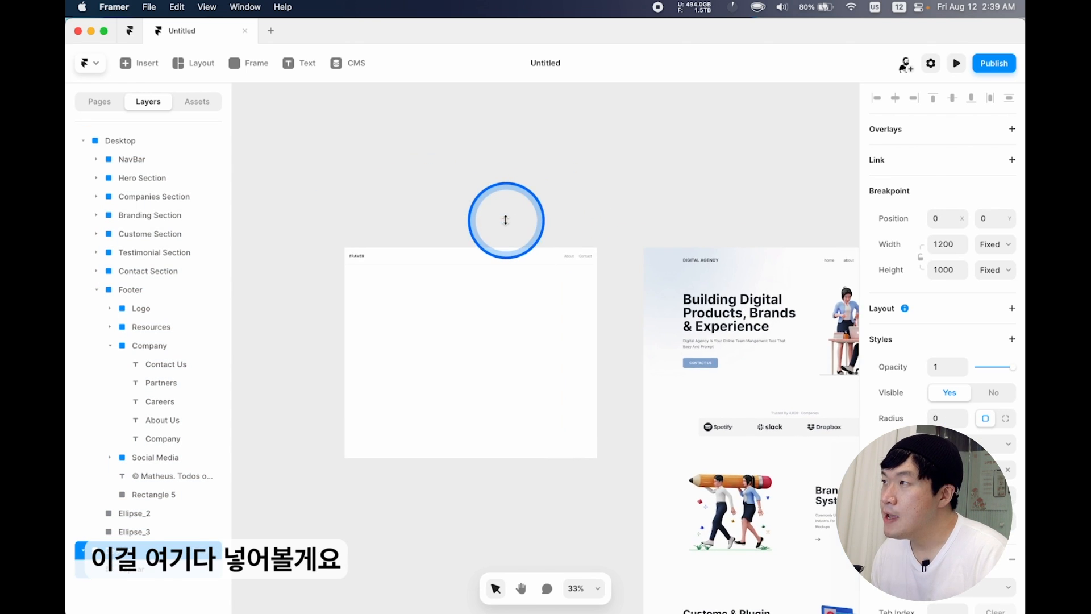
click(653, 241)
scroll(637, 237, right, 3)
scroll(638, 237, up, 2)
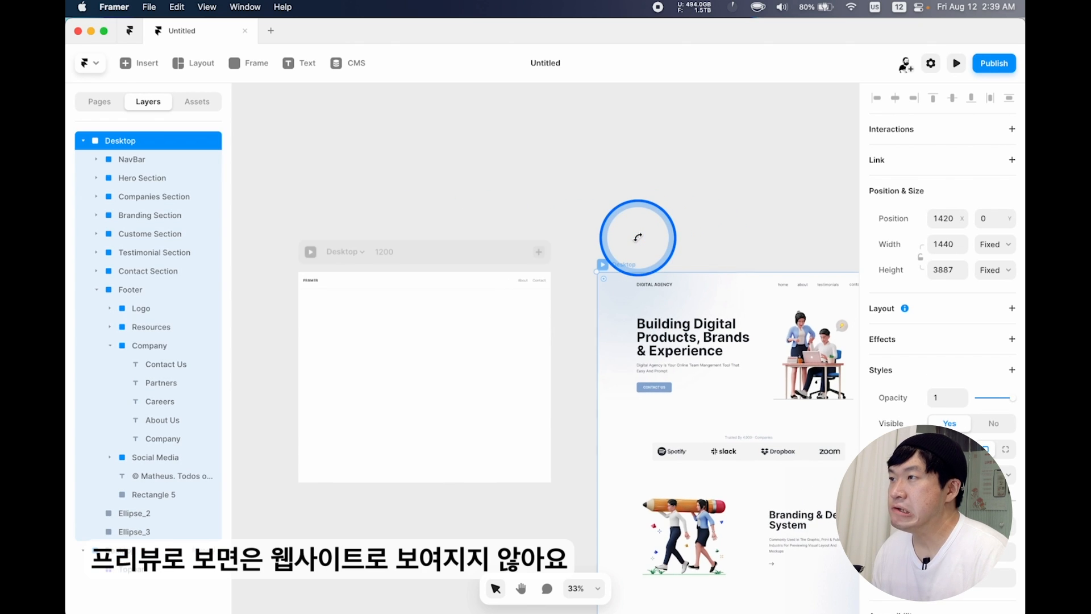
scroll(637, 237, left, 5)
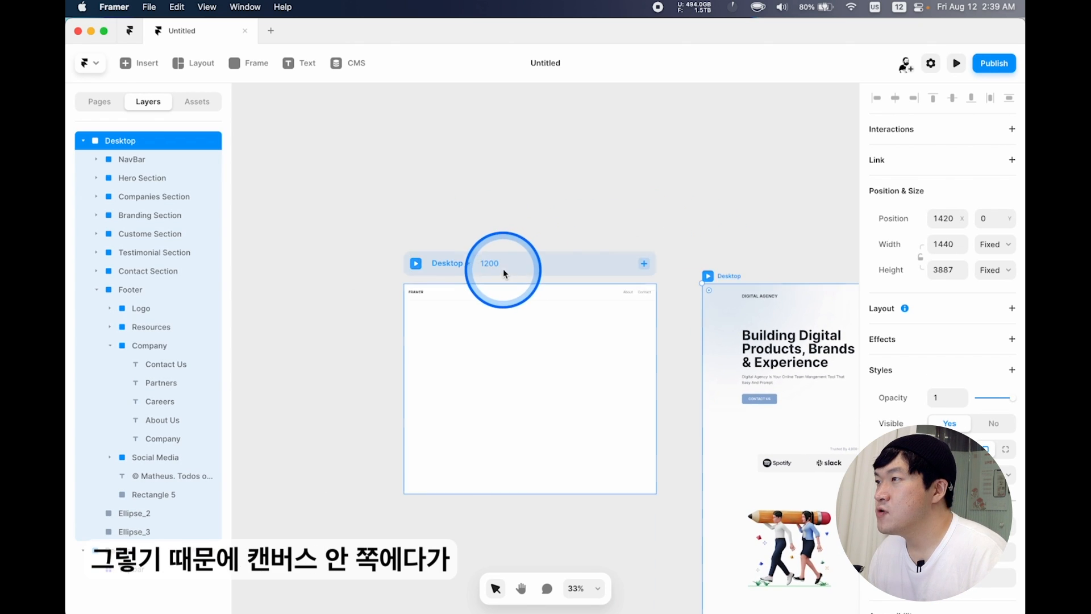
click(495, 272)
drag(496, 272, 474, 270)
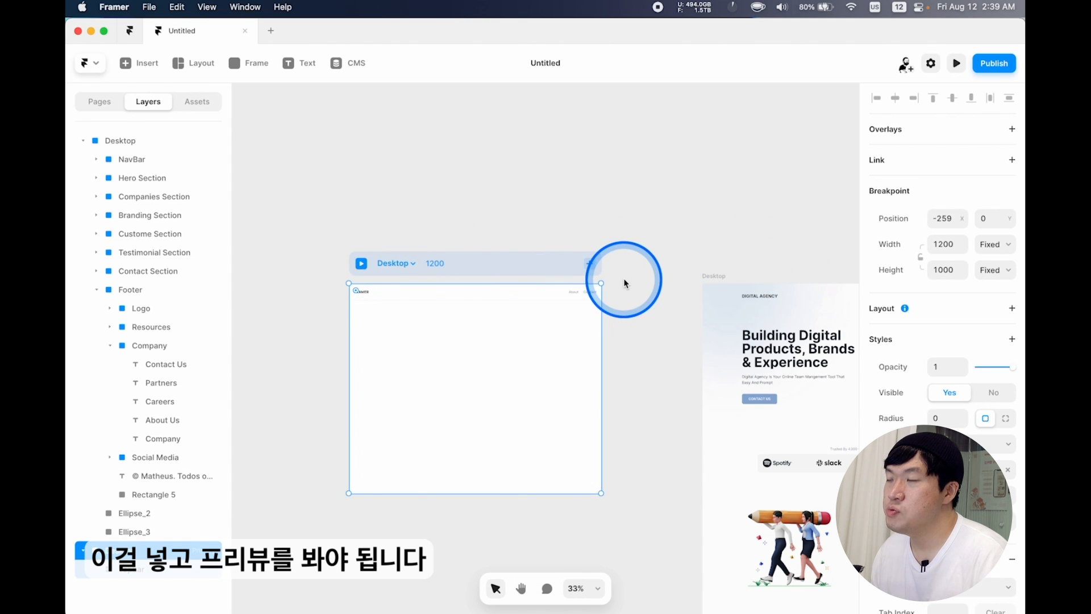
Resize the Desktop breakpoint to the imported frame's 1440 × 3887 and delete its default top navigation bar.
scroll(624, 283, right, 5)
click(569, 258)
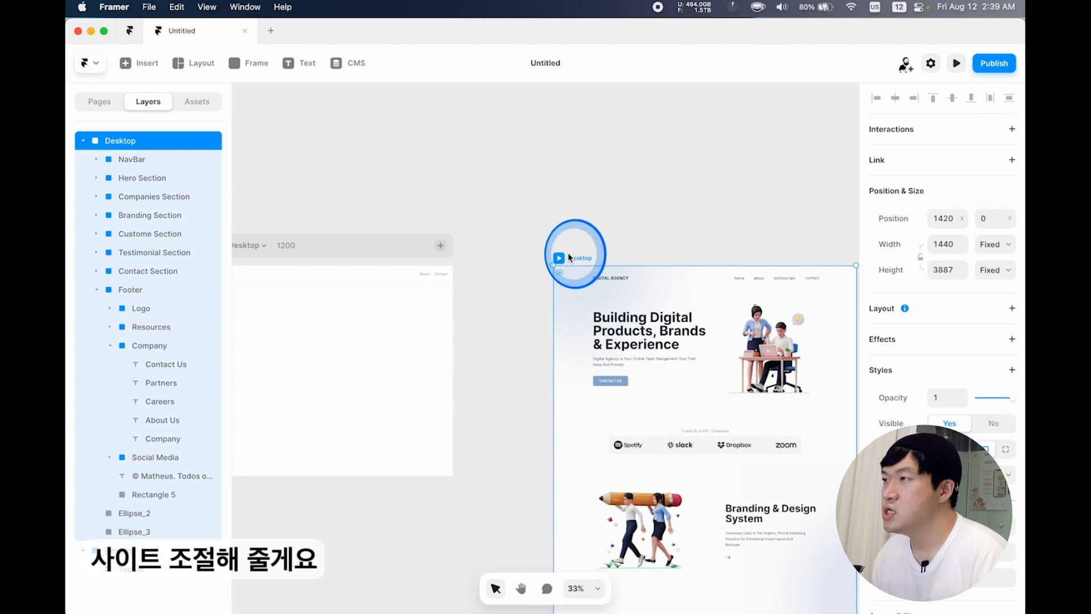
scroll(521, 275, left, 5)
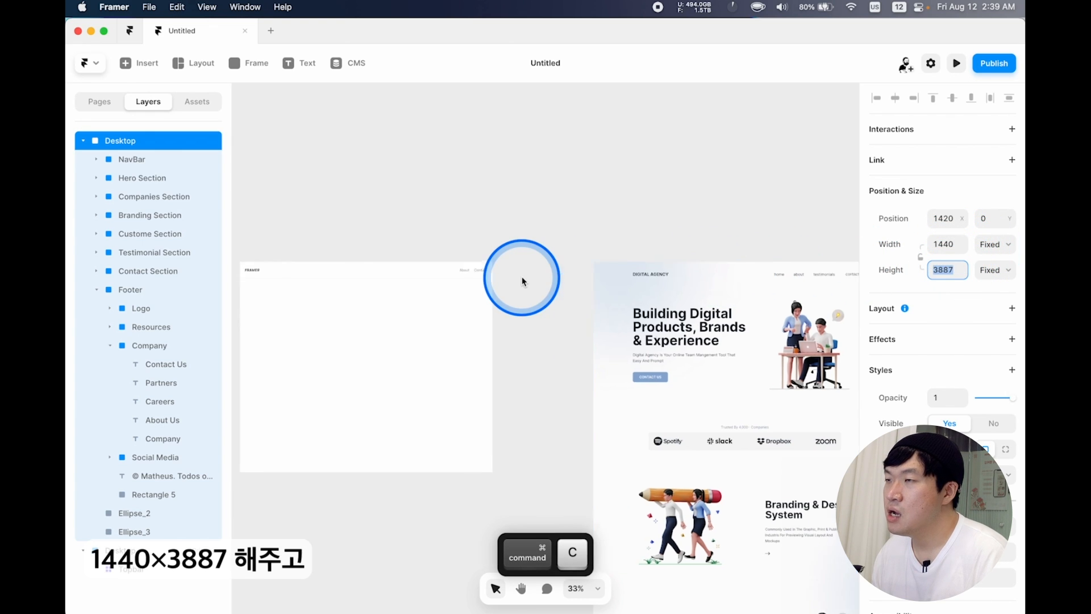
click(530, 242)
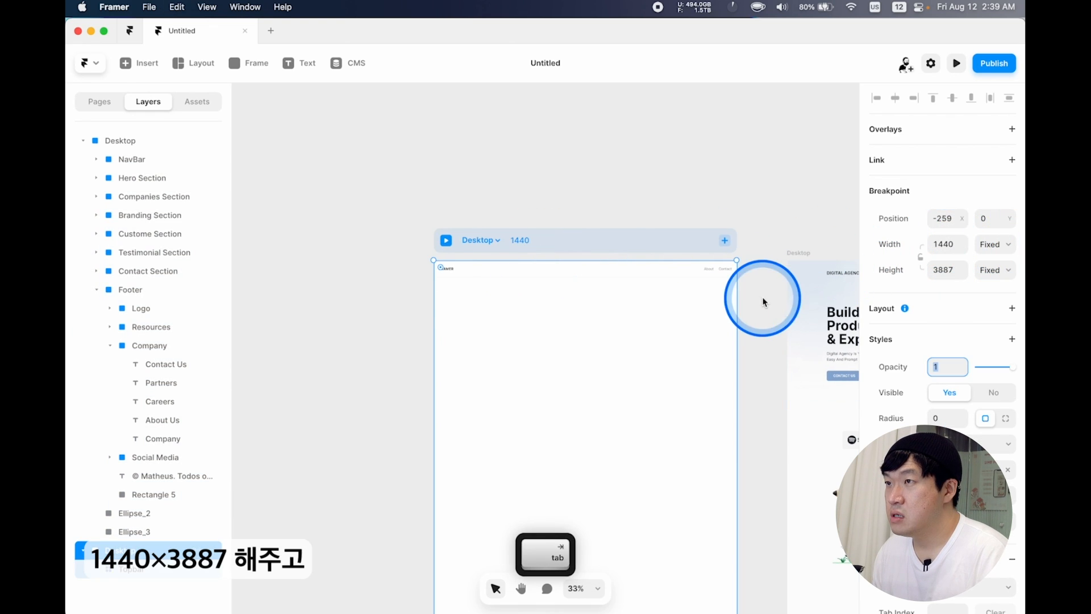
click(616, 271)
key(Delete)
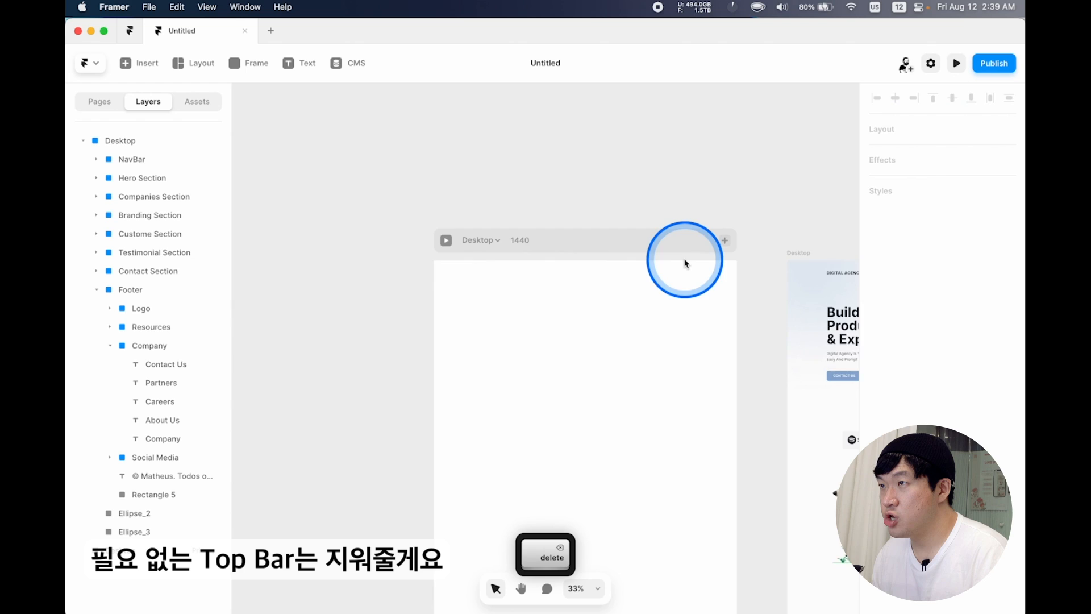
Cut the imported Desktop frame and paste it inside the primary Desktop breakpoint.
scroll(688, 250, right, 4)
click(691, 247)
key(super+x)
click(434, 223)
key(super+v)
scroll(580, 236, left, 3)
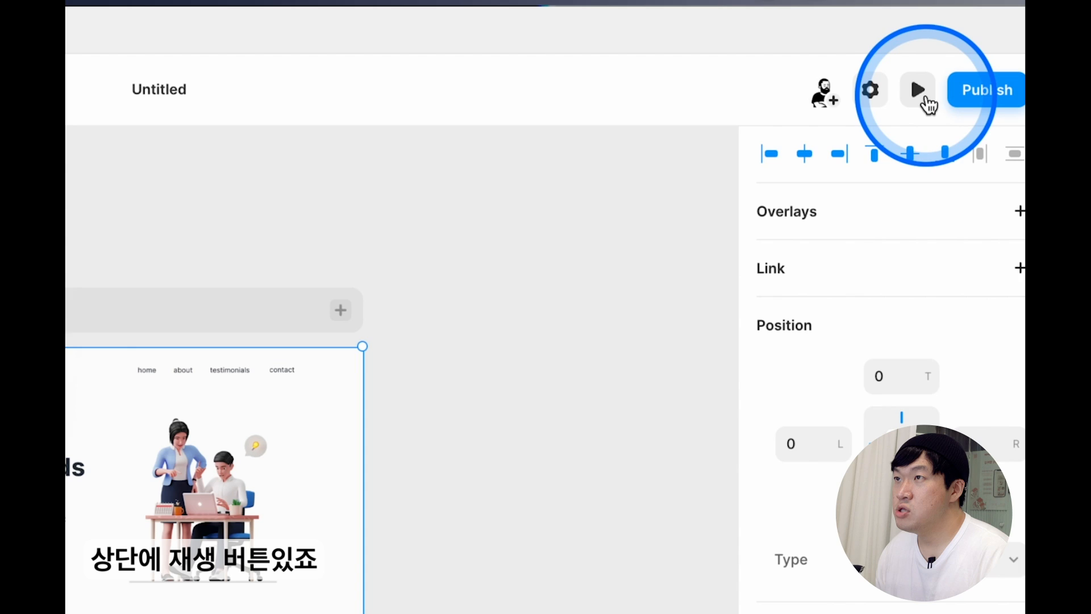
Preview the page as a website, check its scrolling and the footer's Company links, and close the preview.
click(956, 63)
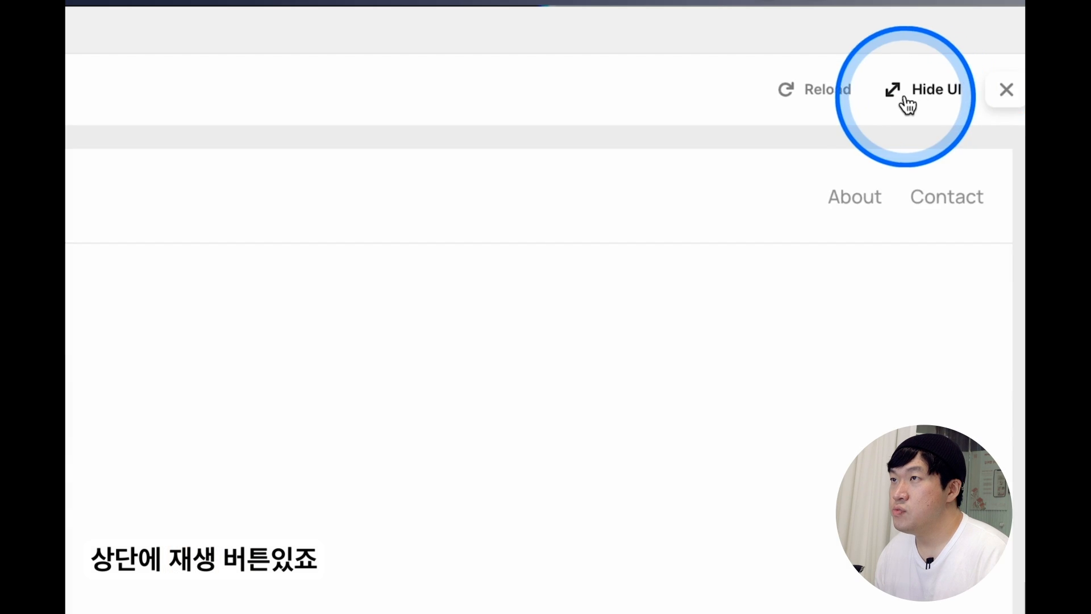
scroll(591, 335, down, 10)
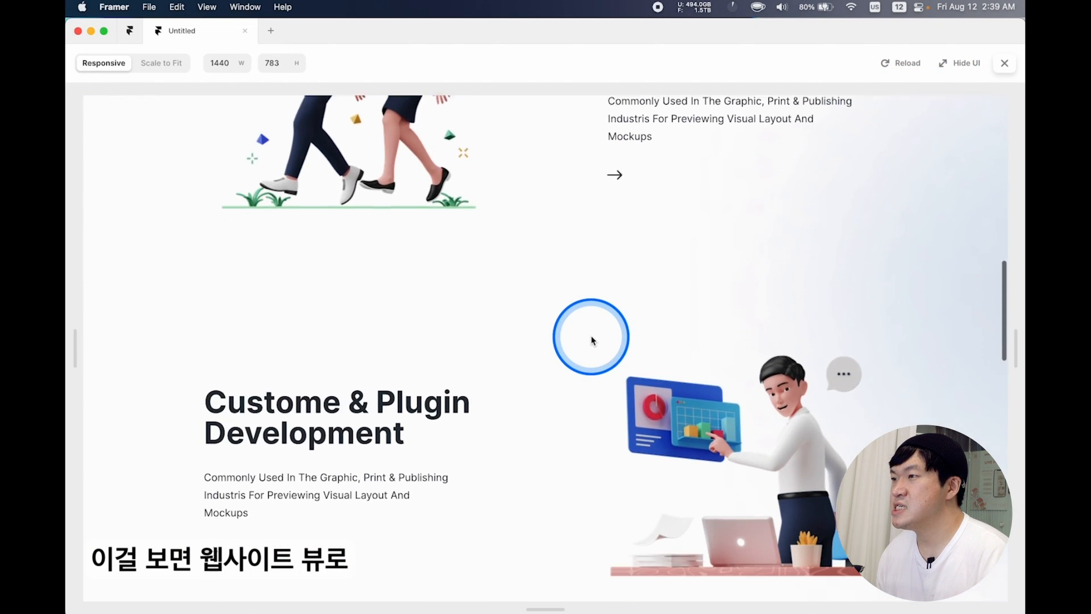
scroll(592, 340, up, 10)
scroll(590, 355, down, 15)
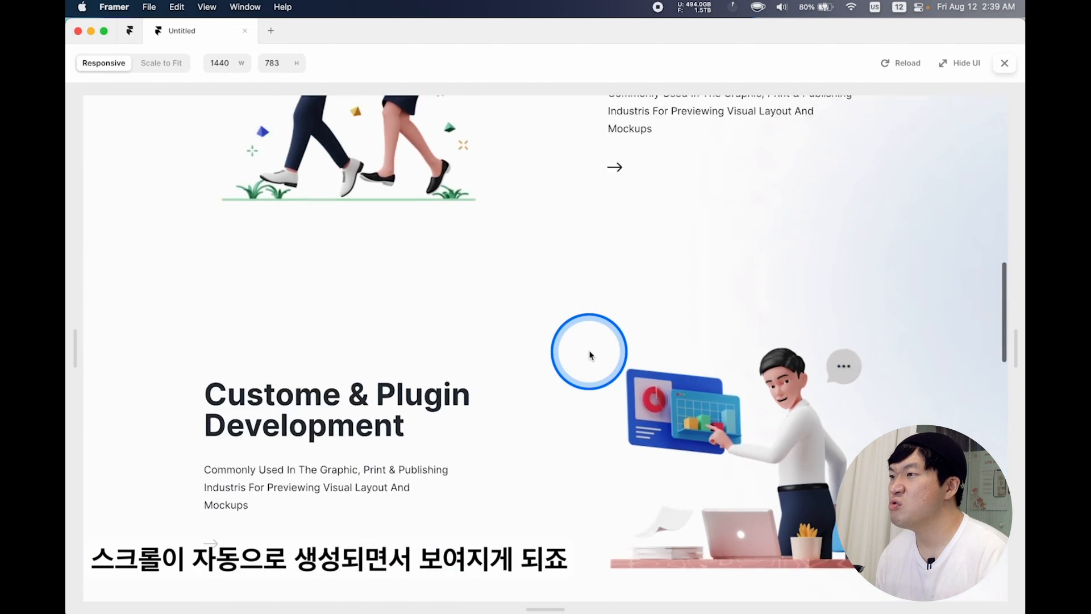
scroll(590, 355, up, 15)
scroll(589, 355, down, 15)
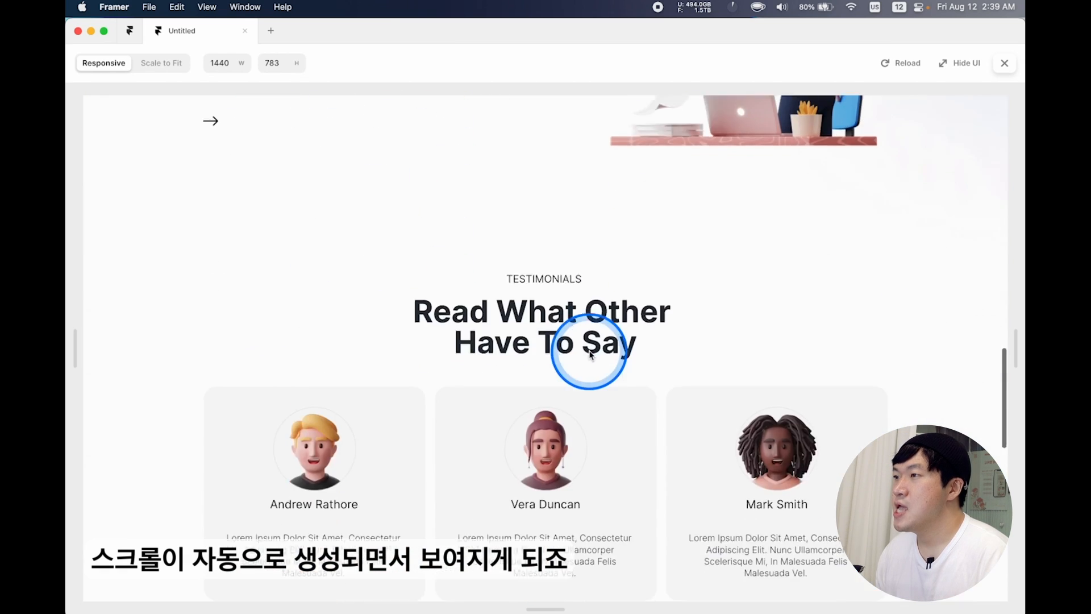
scroll(696, 483, up, 5)
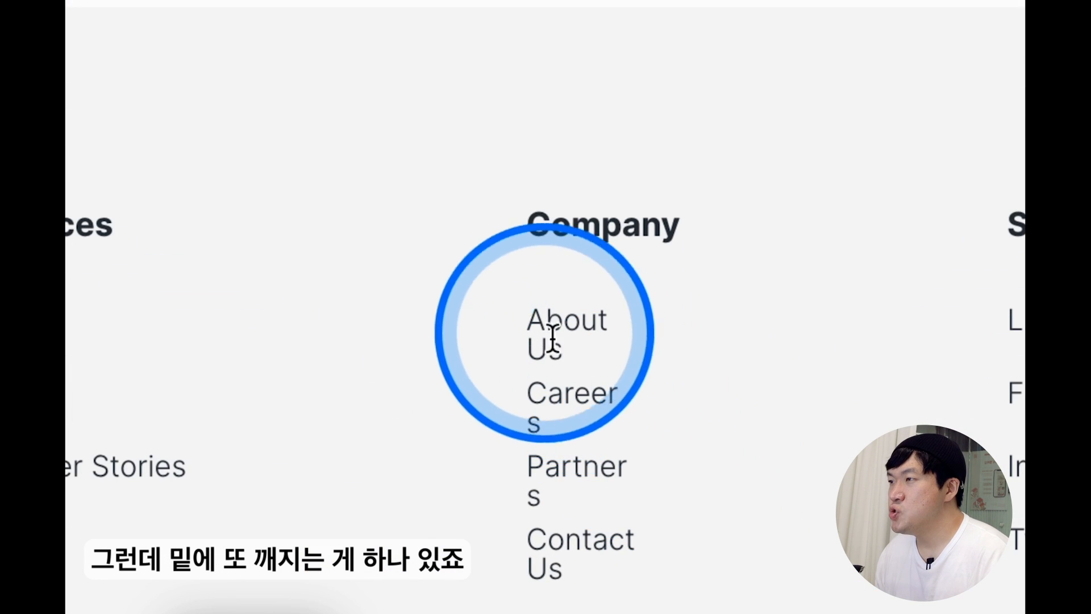
scroll(683, 479, down, 5)
key(Escape)
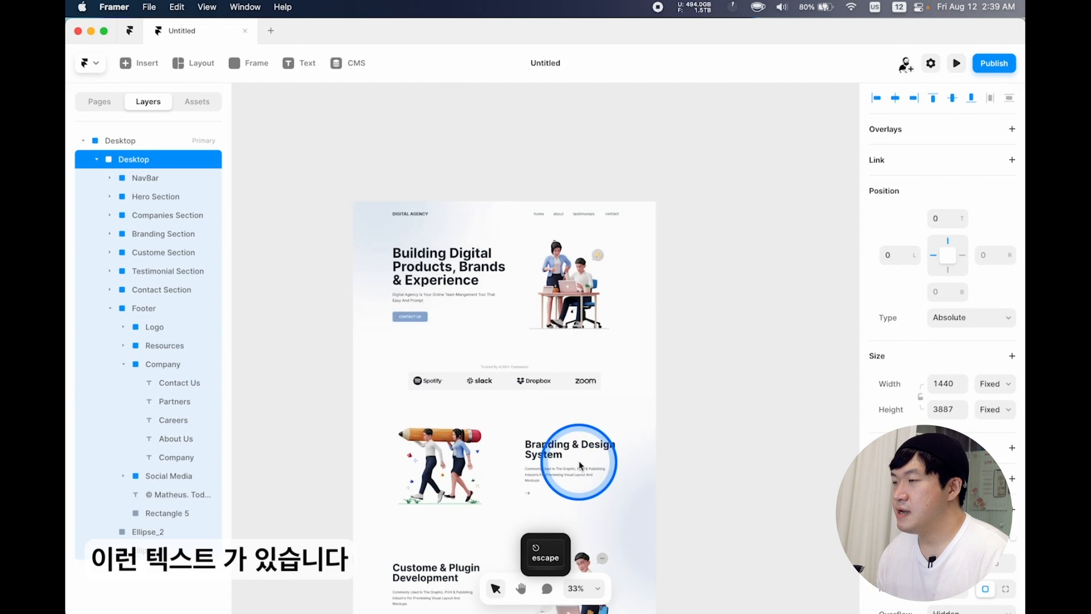
Switch to Figma and inspect the resizing option in the type settings of the footer's About Us text.
scroll(585, 375, up, 5)
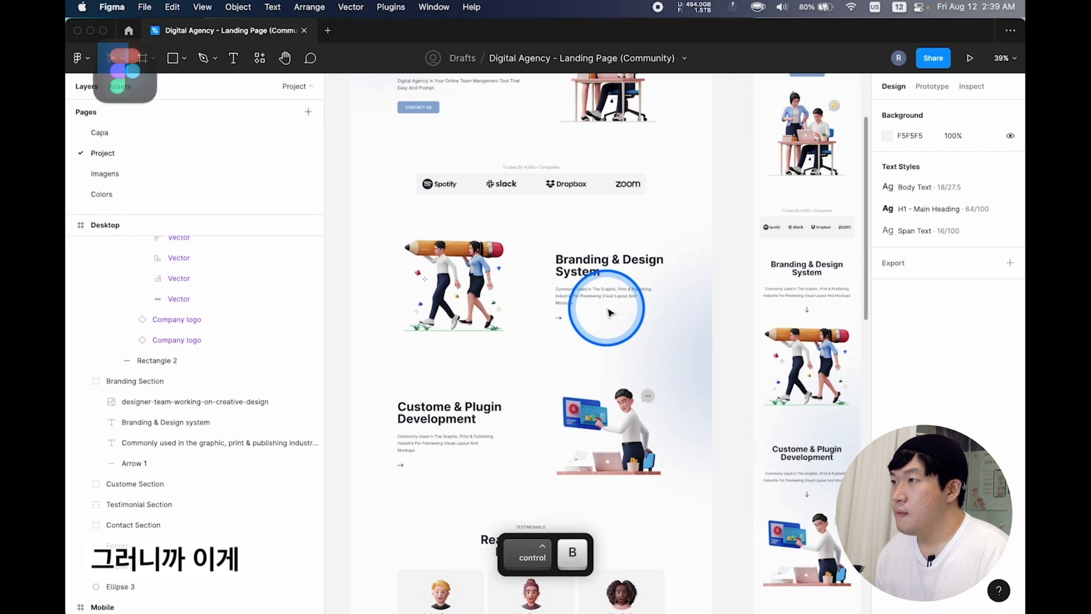
scroll(587, 299, up, 5)
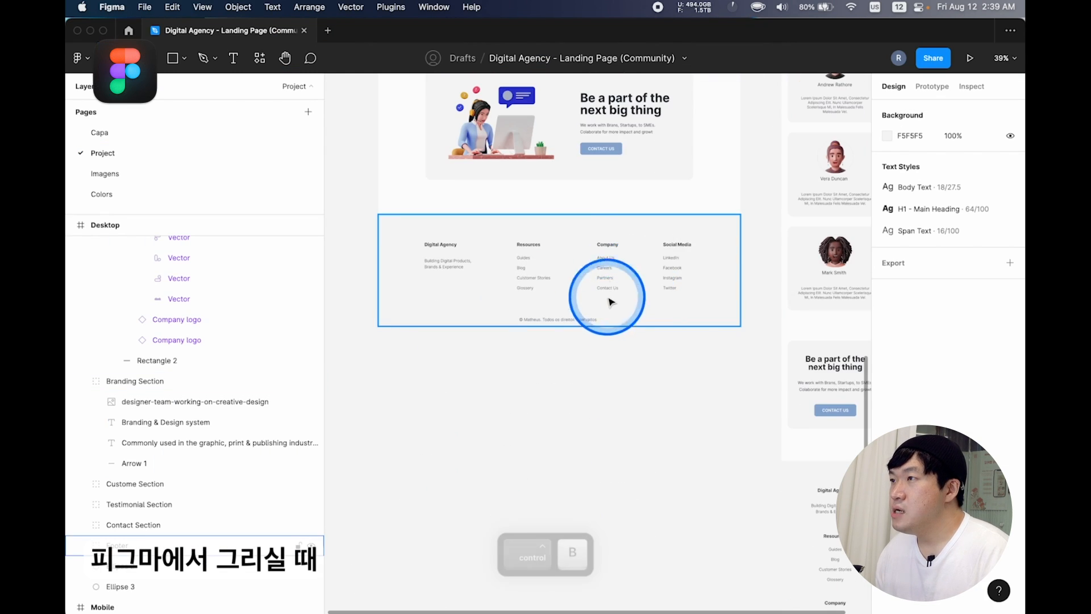
super+click(587, 301)
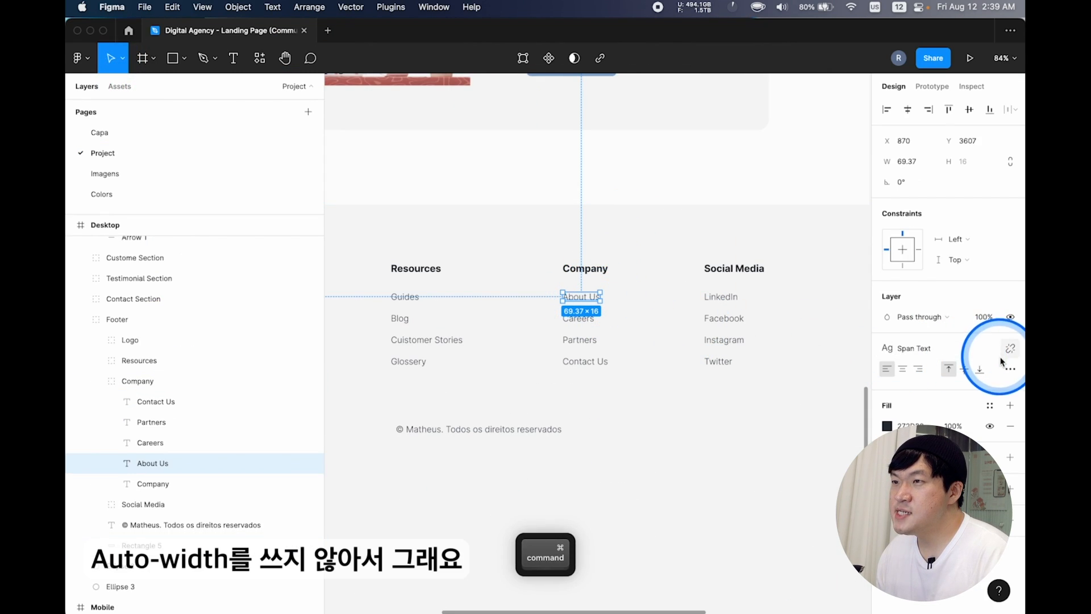
click(1010, 368)
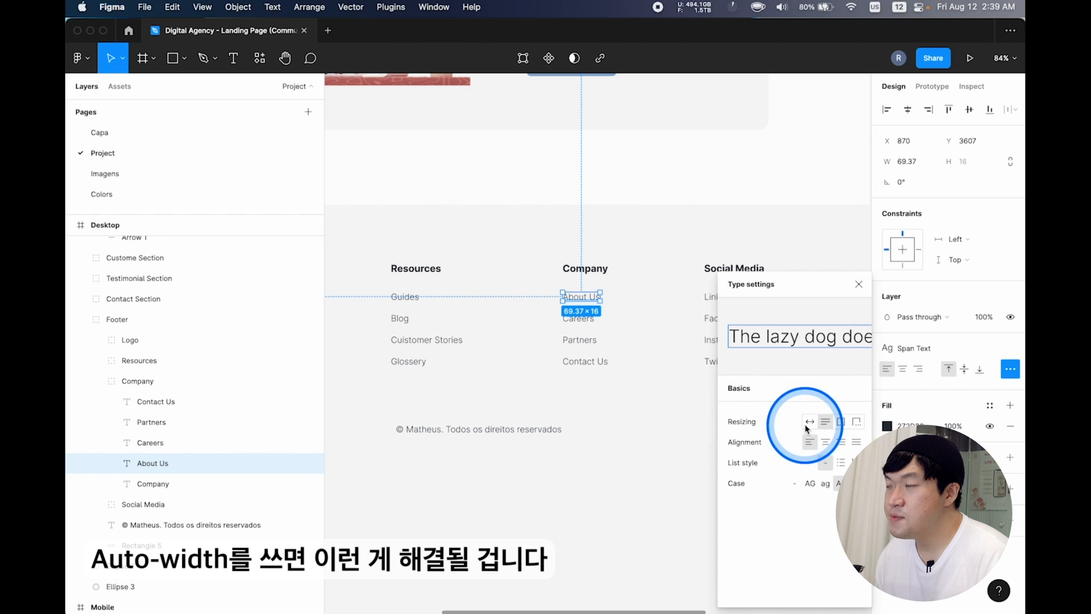
click(682, 487)
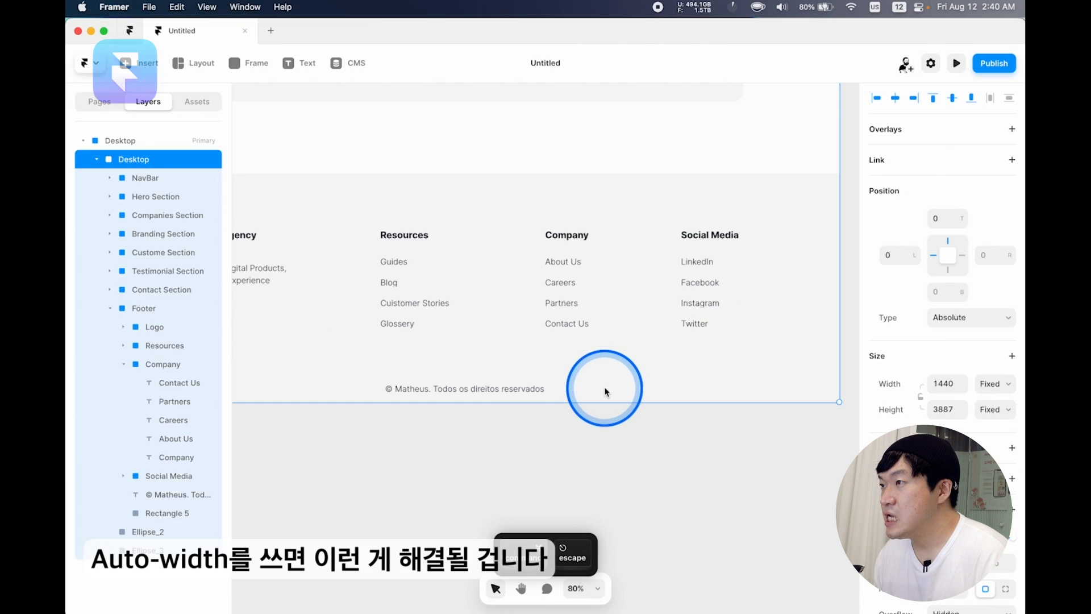
In Framer, set all five text layers of the footer's Company group, from Company to Contact Us, to auto width.
click(562, 344)
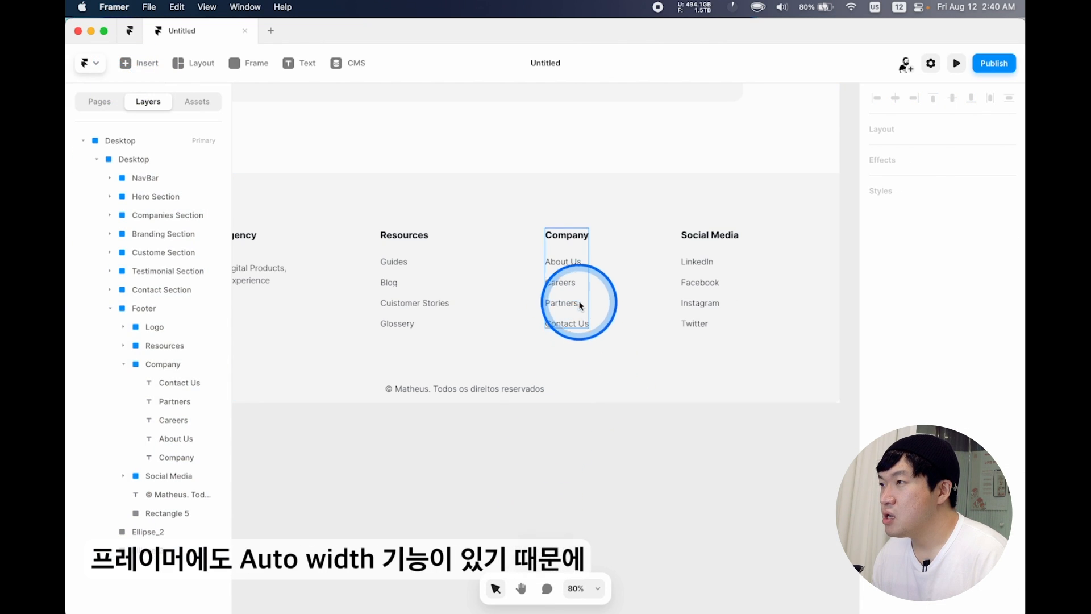
click(562, 304)
click(200, 457)
shift+click(196, 384)
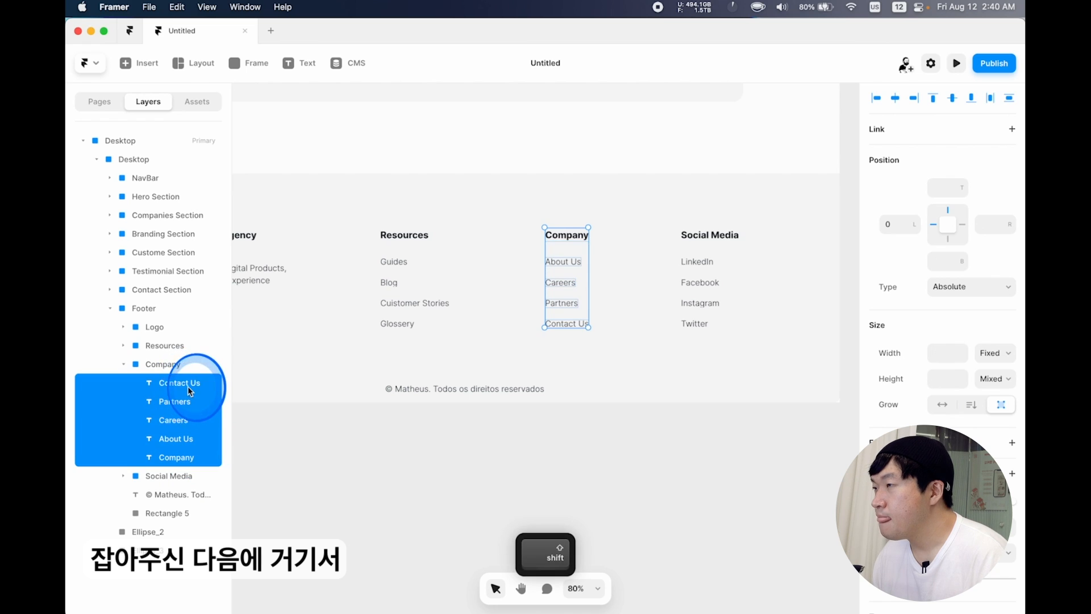
click(945, 410)
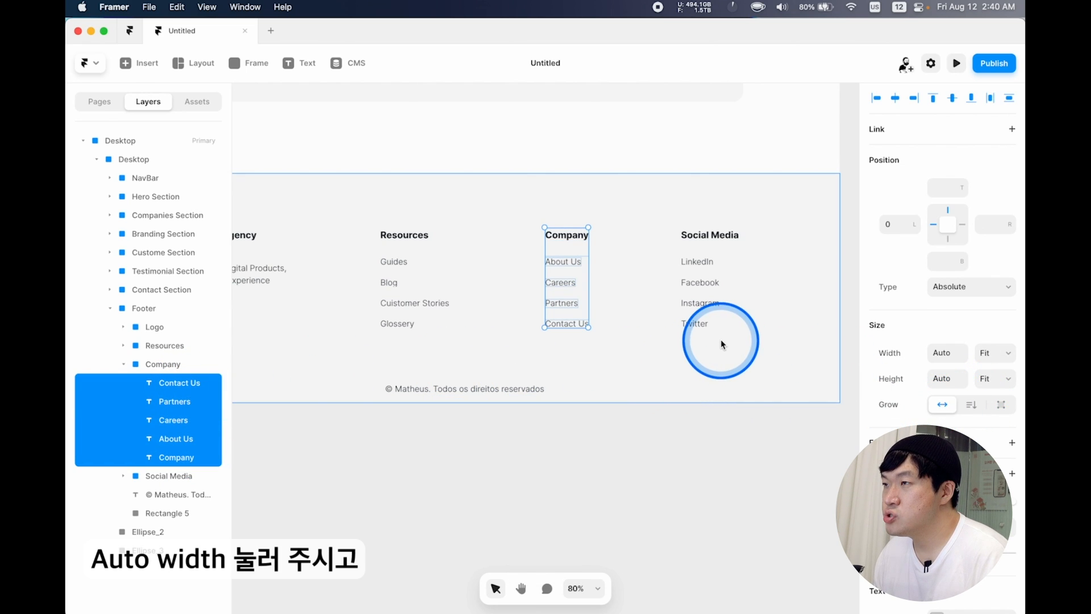
Preview the page again, check the text wrapping in the footer columns, and return to the canvas.
key(super+p)
scroll(656, 414, down, 20)
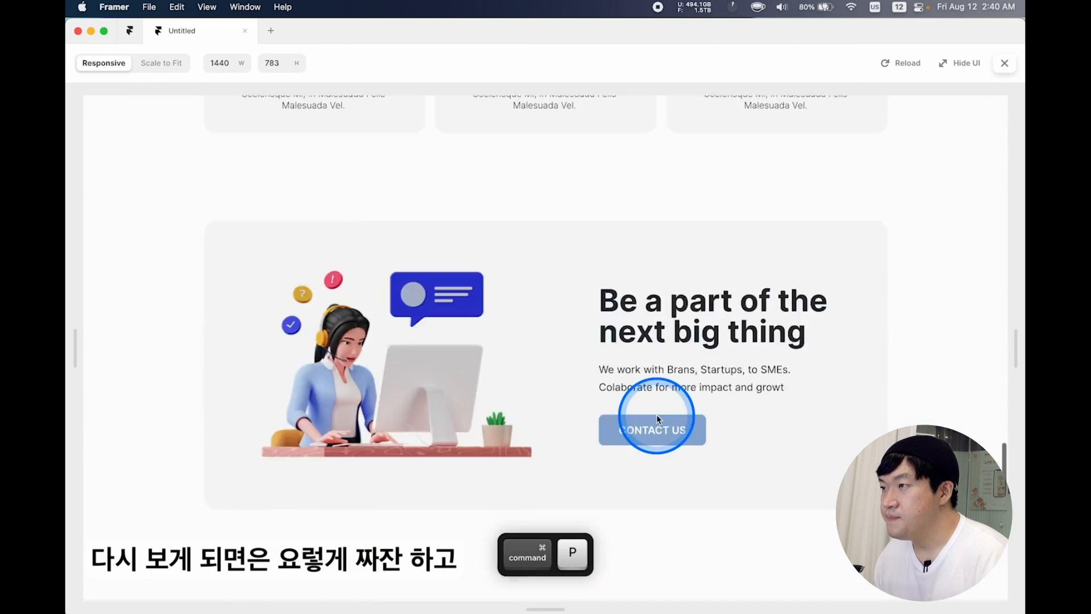
scroll(750, 521, up, 3)
scroll(774, 397, down, 3)
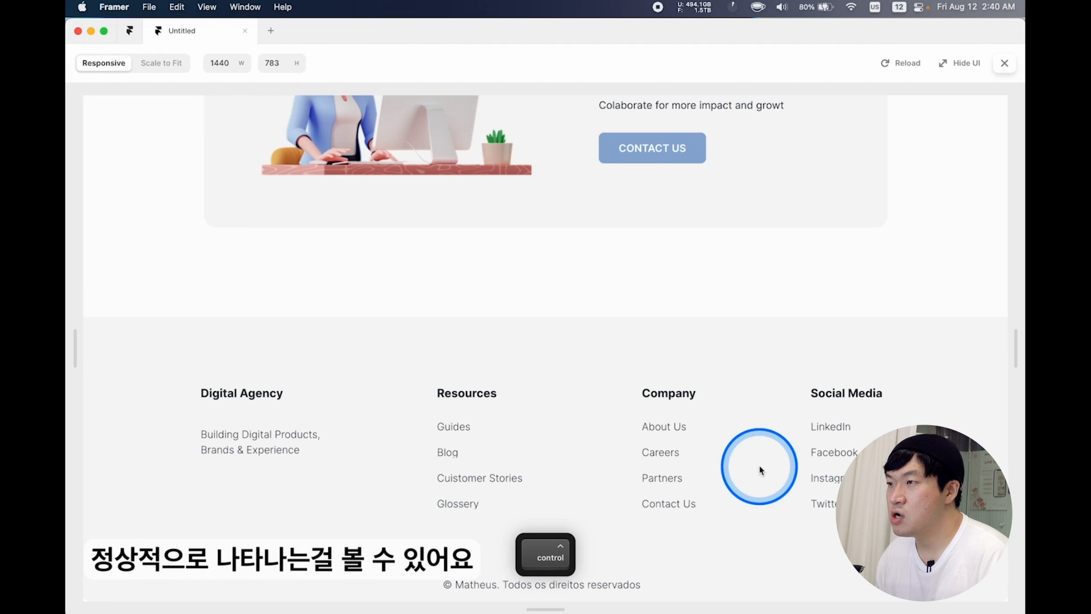
scroll(875, 499, up, 5)
drag(713, 440, 751, 442)
scroll(724, 442, down, 5)
key(Escape)
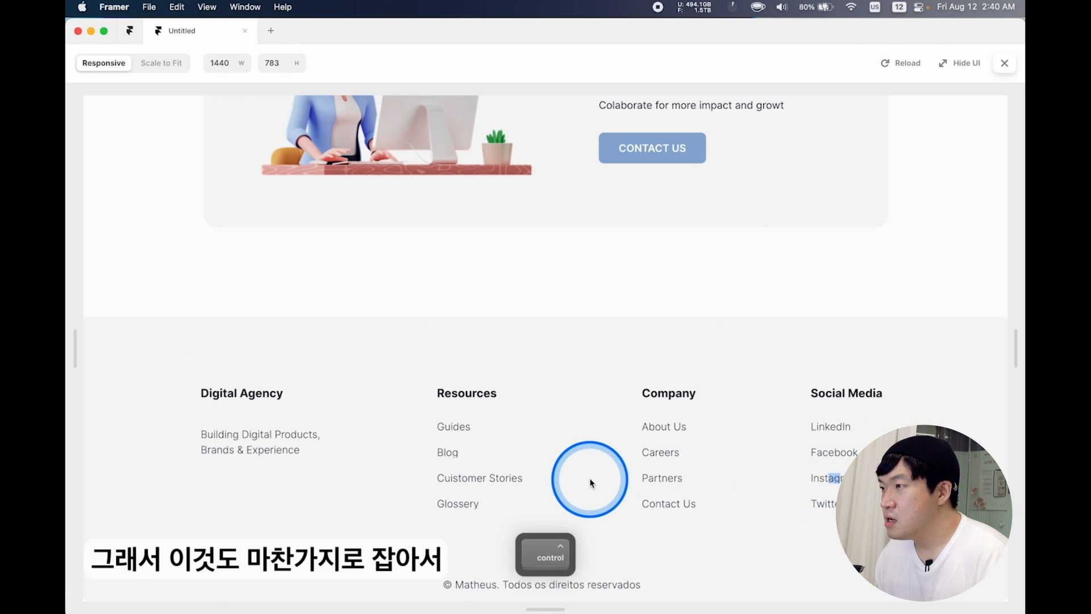
Set all text layers in the footer's Social Media and Resources groups to auto width.
click(698, 326)
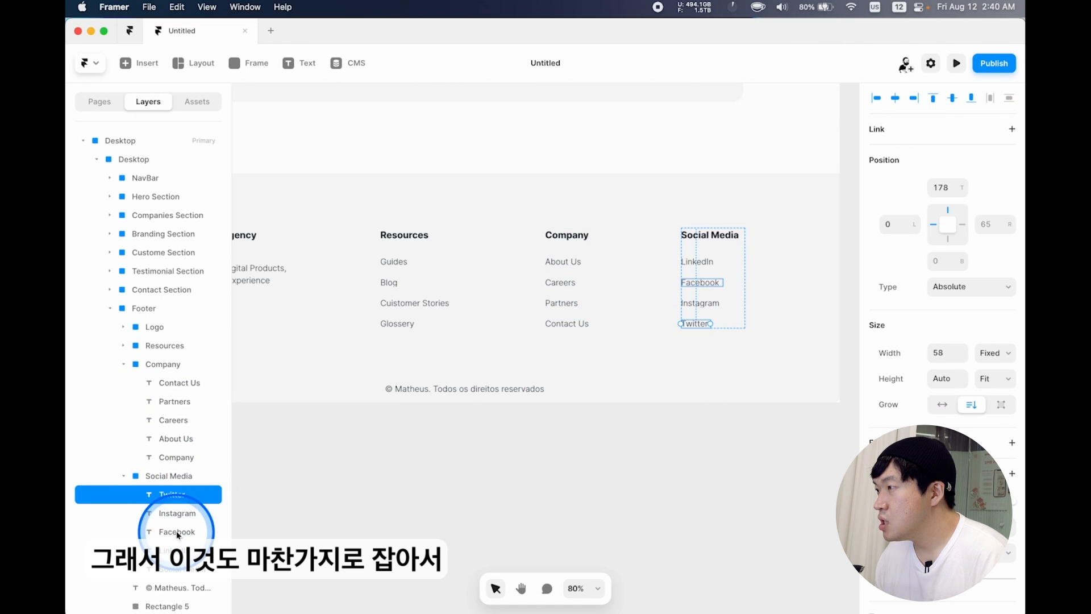
shift+click(173, 569)
click(942, 405)
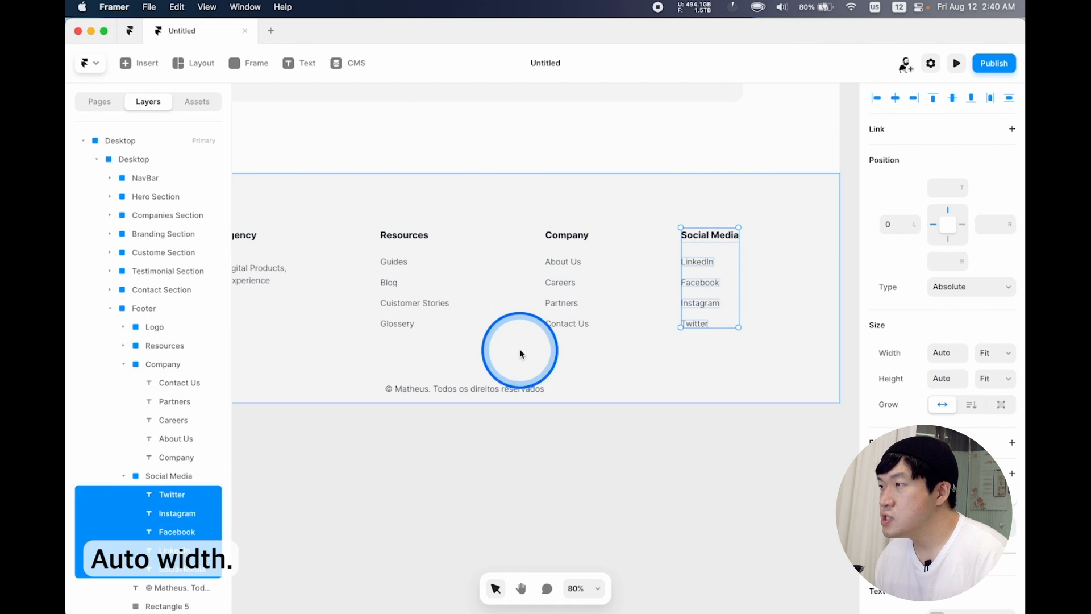
click(407, 329)
shift+click(183, 440)
click(932, 406)
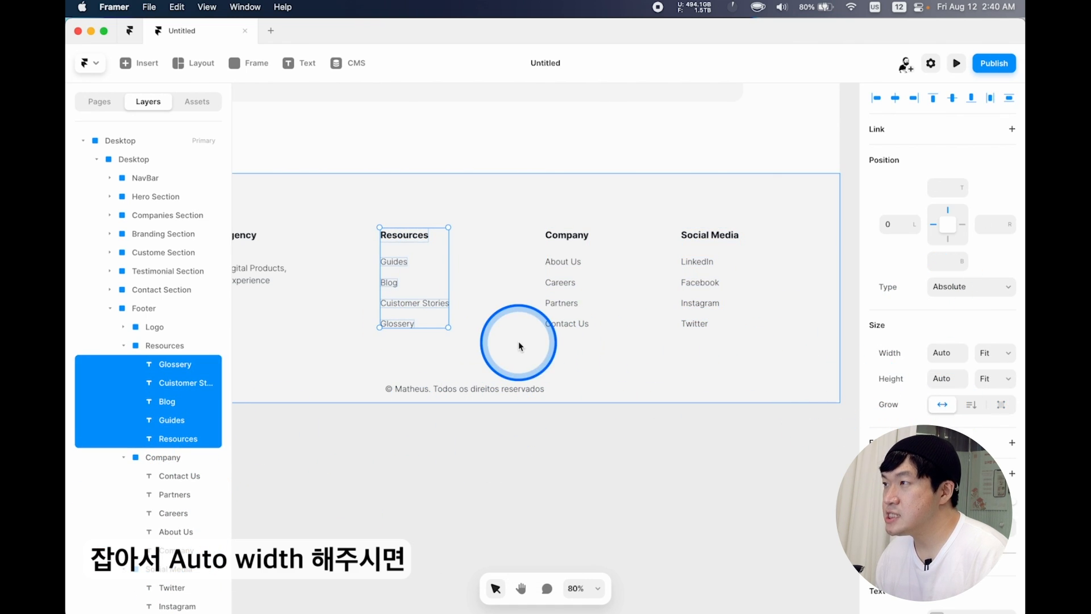
Check the text of all footer columns in the page preview.
click(566, 323)
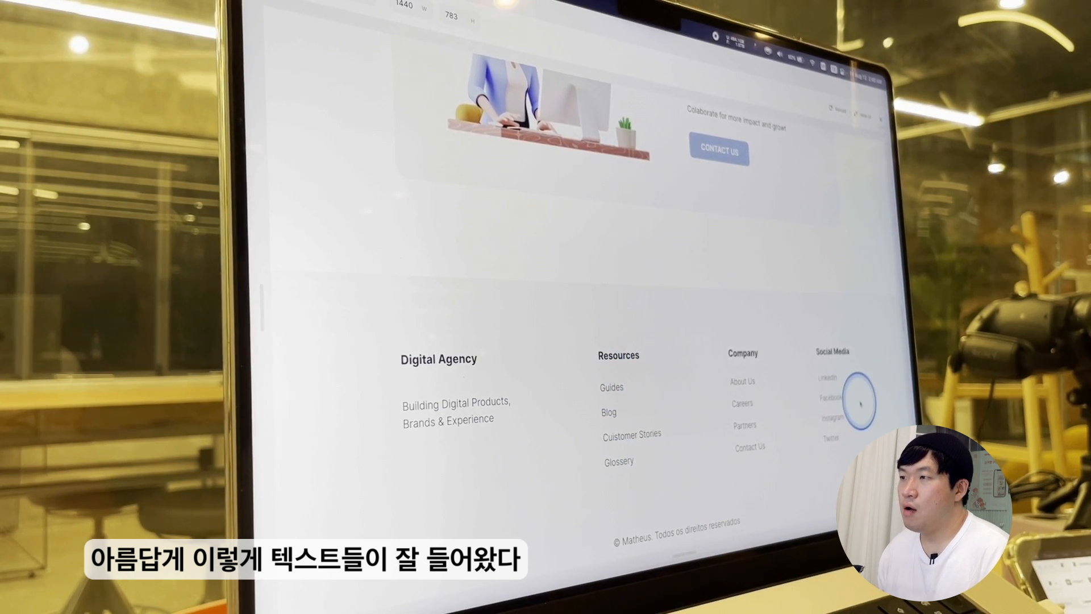
scroll(860, 403, up, 15)
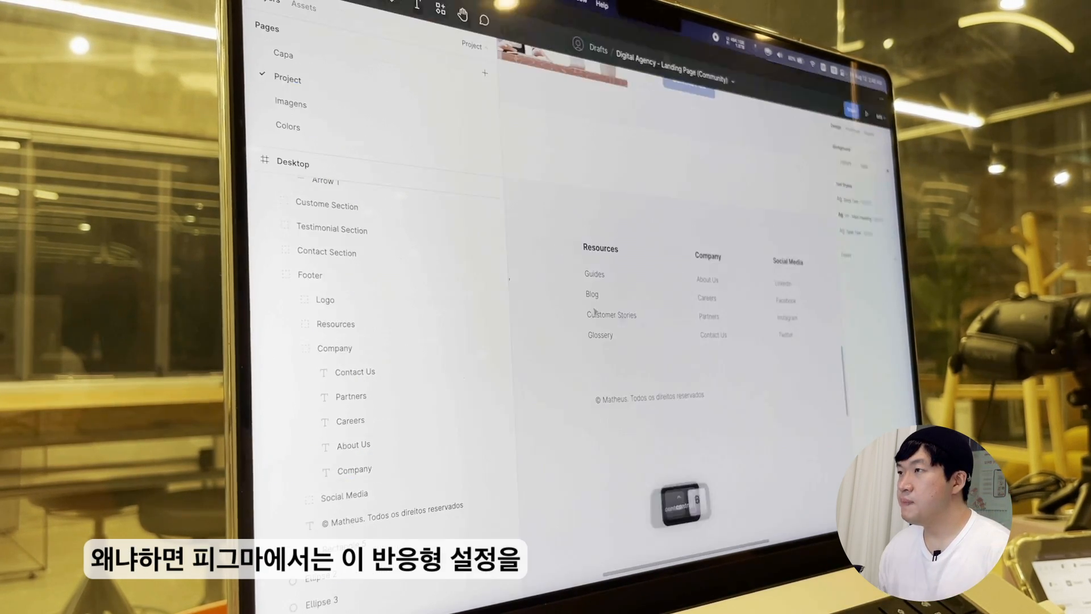
Switch to Figma and check the fixed width of the Footer group and its background rectangle.
click(668, 304)
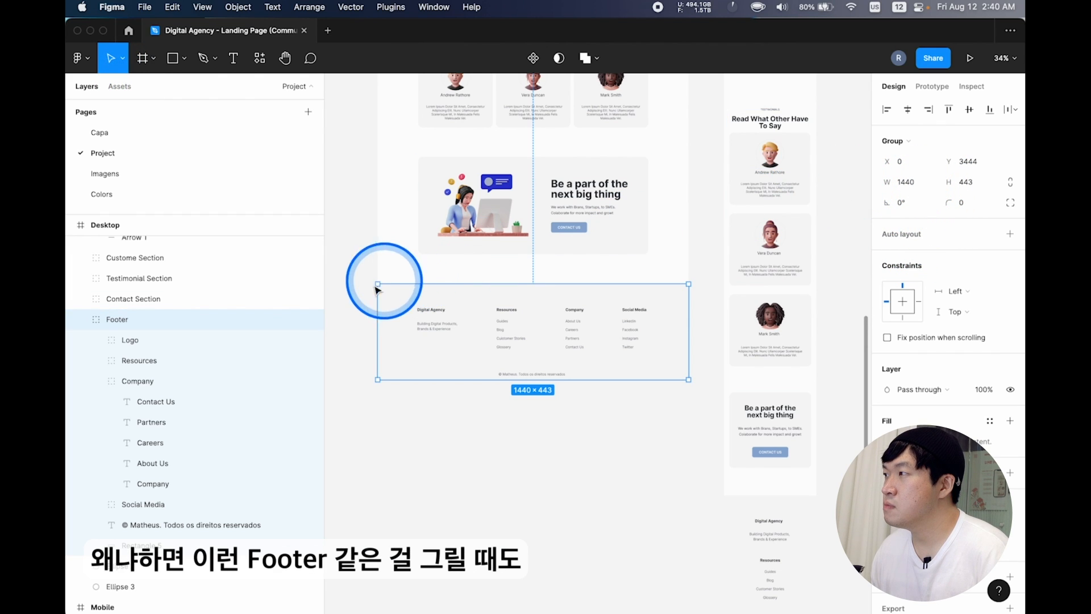
click(918, 184)
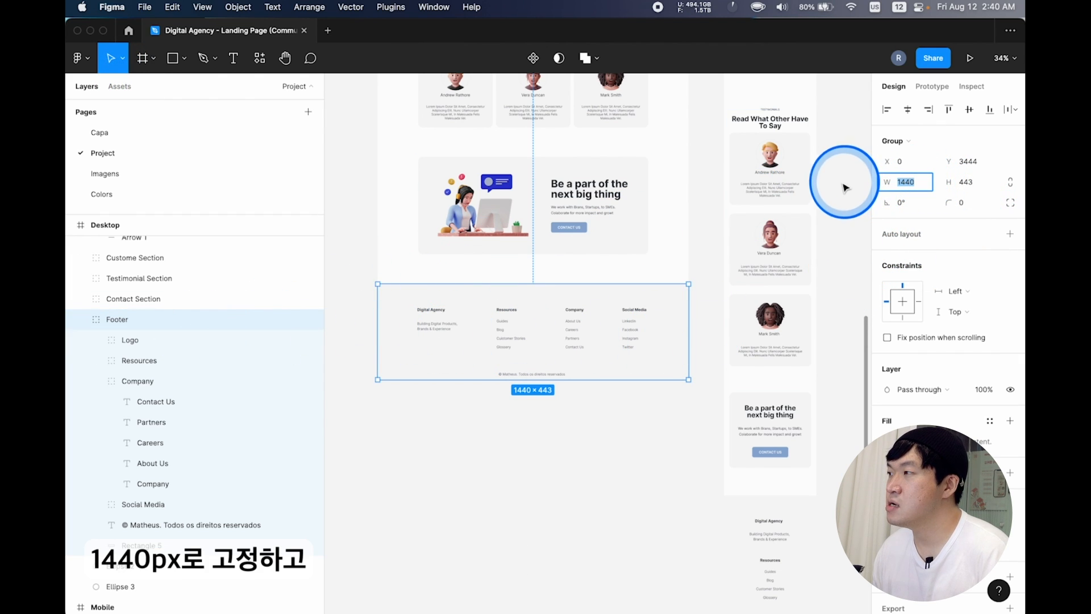
click(142, 545)
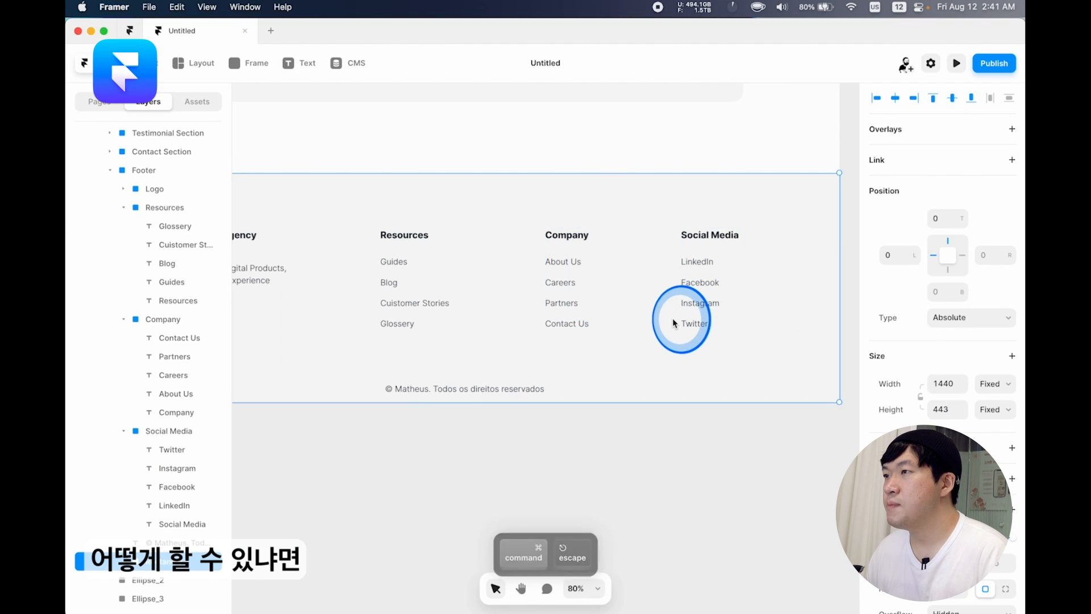
In Framer, widen the Desktop breakpoint to about 1814 px and check how the footer fills the wider page.
scroll(672, 319, down, 5)
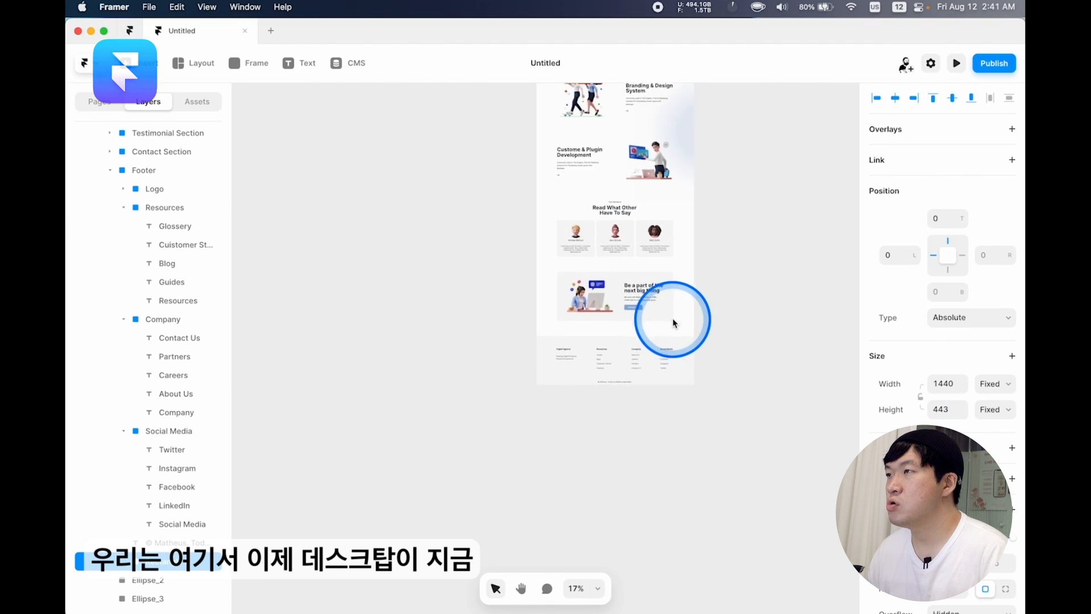
scroll(603, 222, up, 2)
click(570, 212)
click(606, 211)
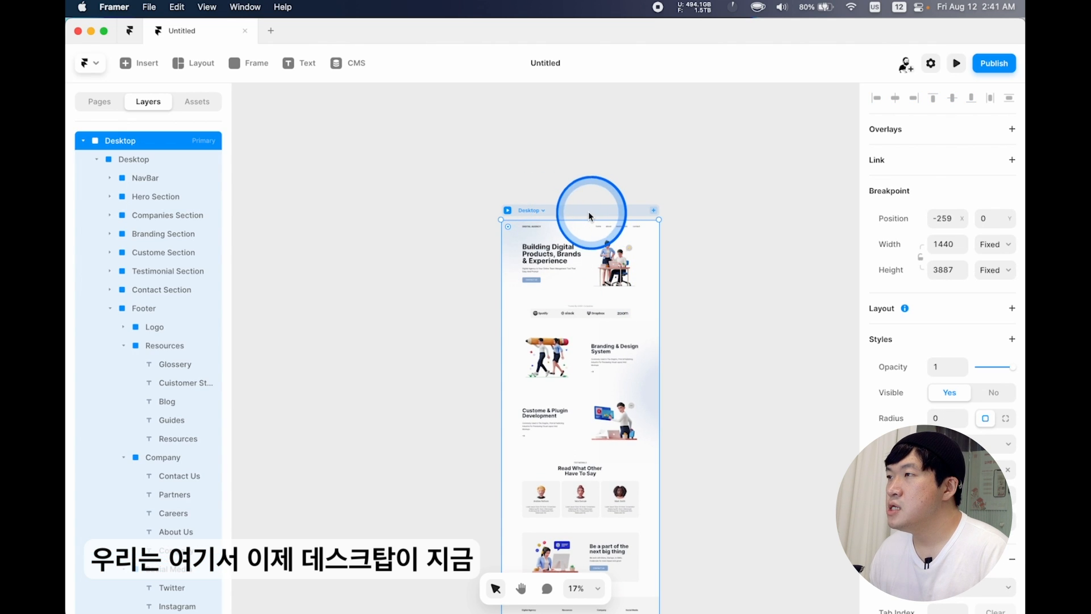
scroll(588, 211, up, 5)
drag(741, 268, 829, 267)
scroll(704, 339, down, 10)
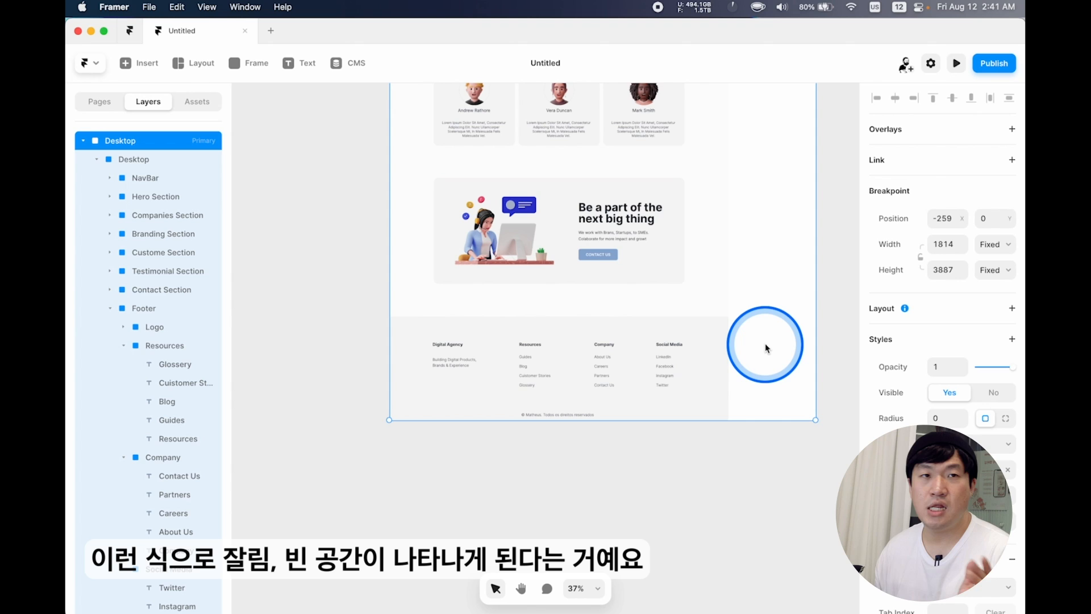
Examine all page sections from footer to hero for empty space beside the content of the widened breakpoint.
scroll(765, 347, up, 5)
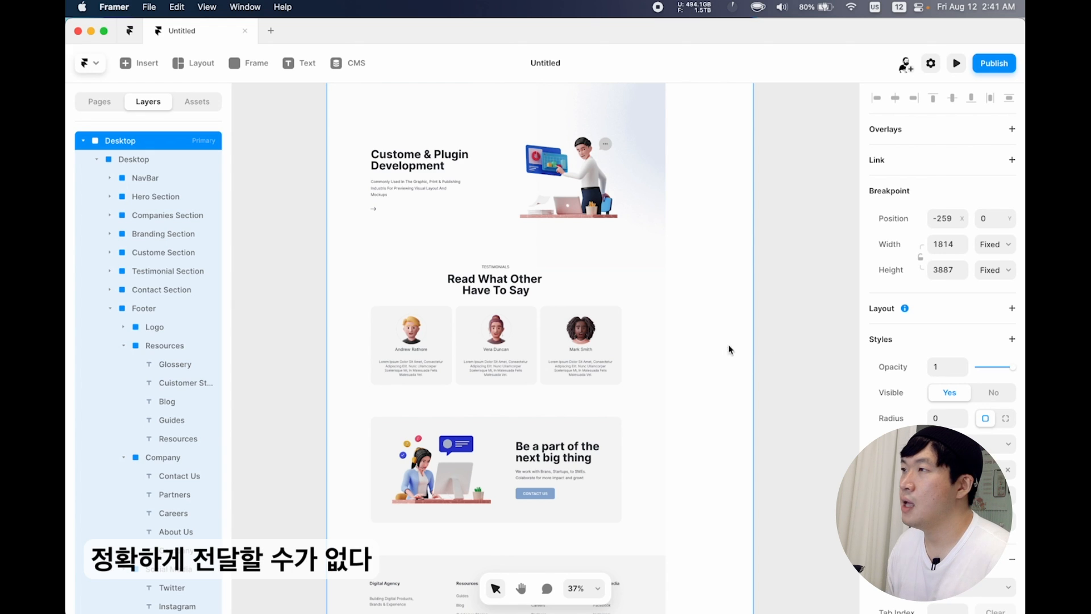
scroll(633, 345, up, 4)
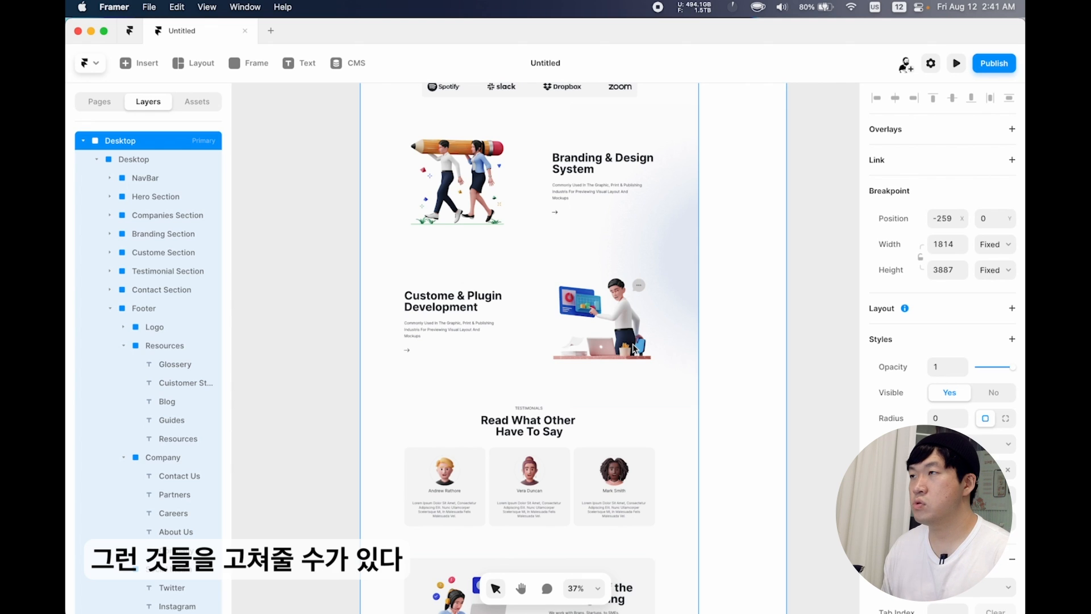
scroll(632, 345, up, 3)
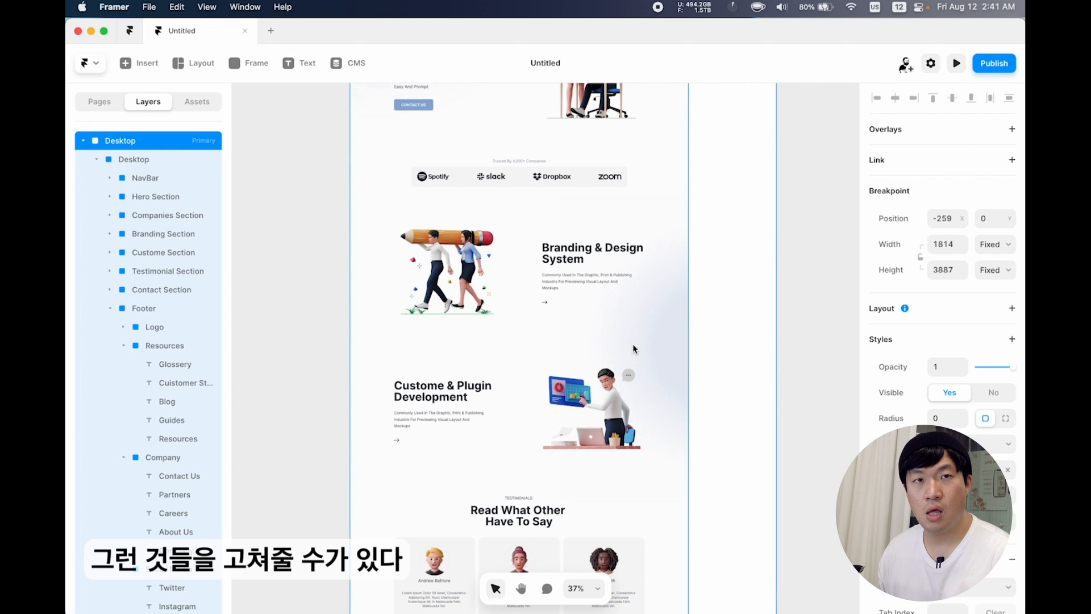
scroll(568, 284, up, 5)
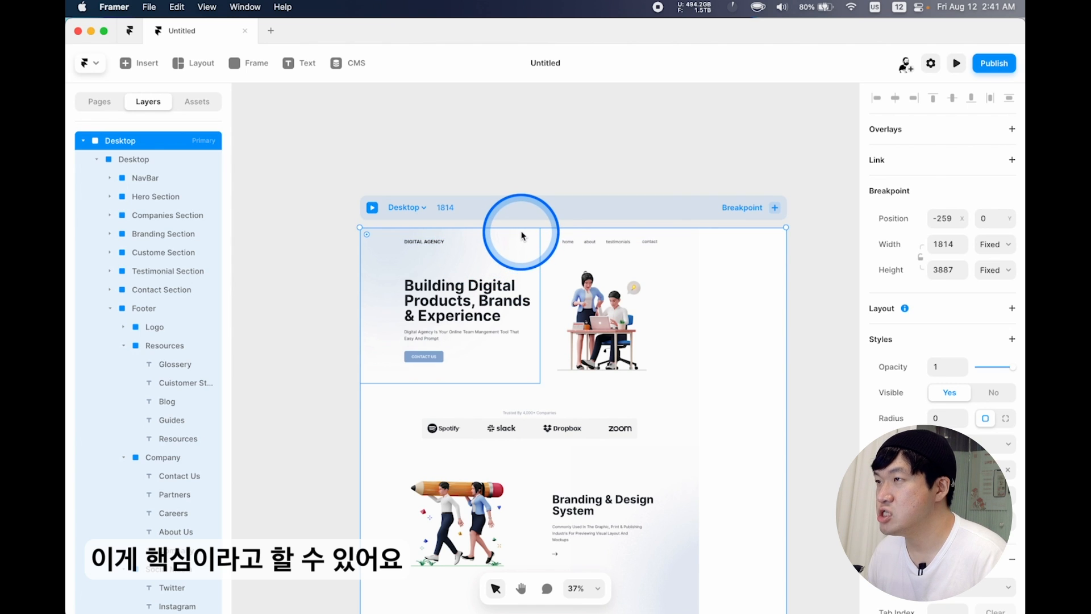
scroll(522, 235, down, 10)
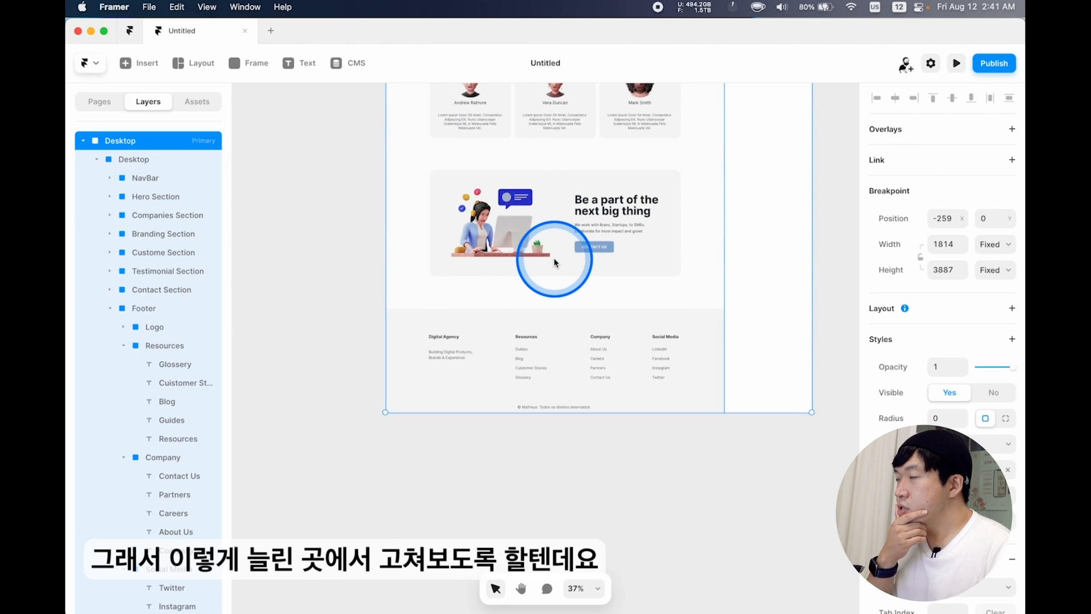
scroll(554, 262, up, 15)
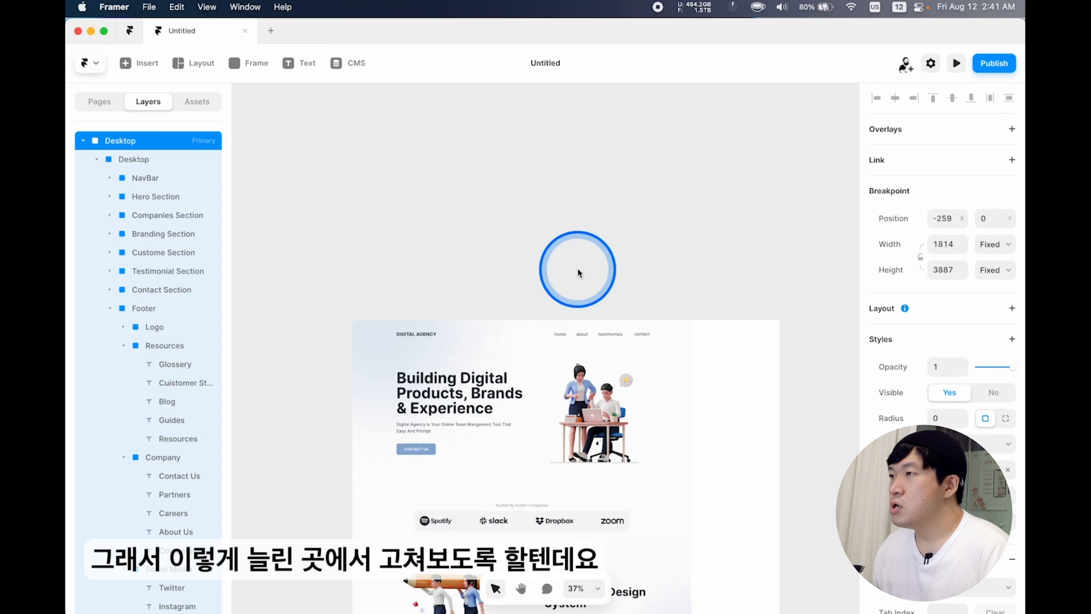
Inspect the NavBar in the widened page and undo the widening of the Desktop breakpoint.
click(495, 321)
scroll(483, 318, up, 5)
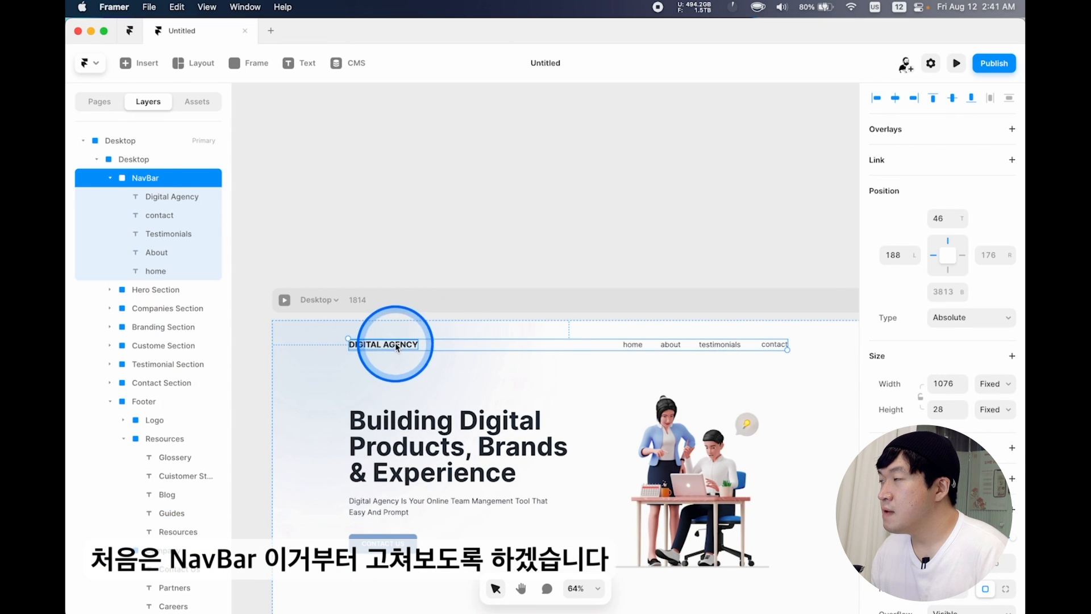
scroll(462, 300, down, 3)
scroll(461, 299, right, 2)
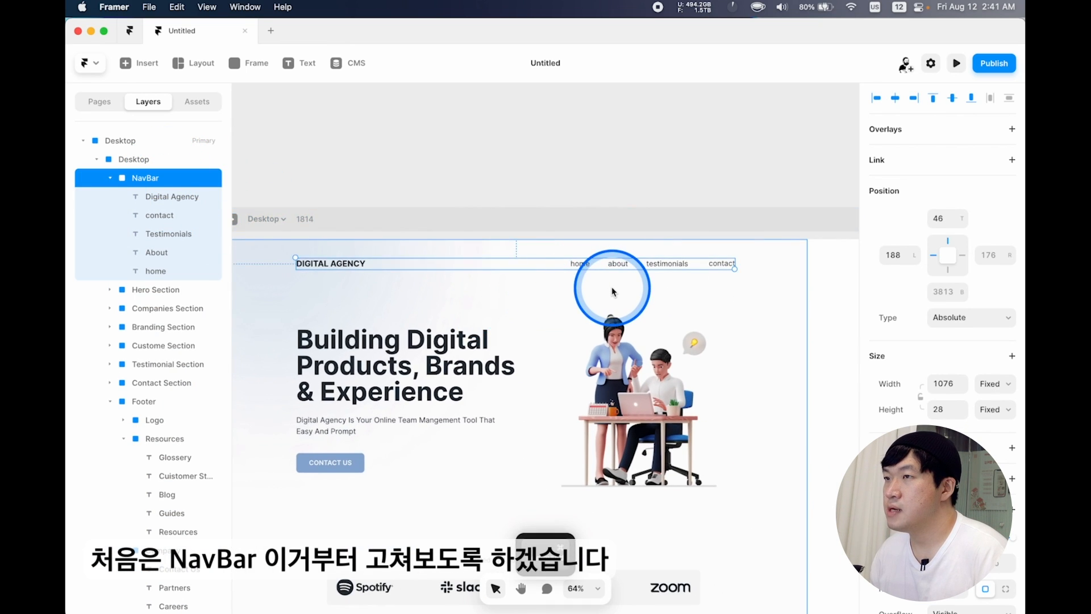
scroll(611, 286, down, 5)
key(super+z)
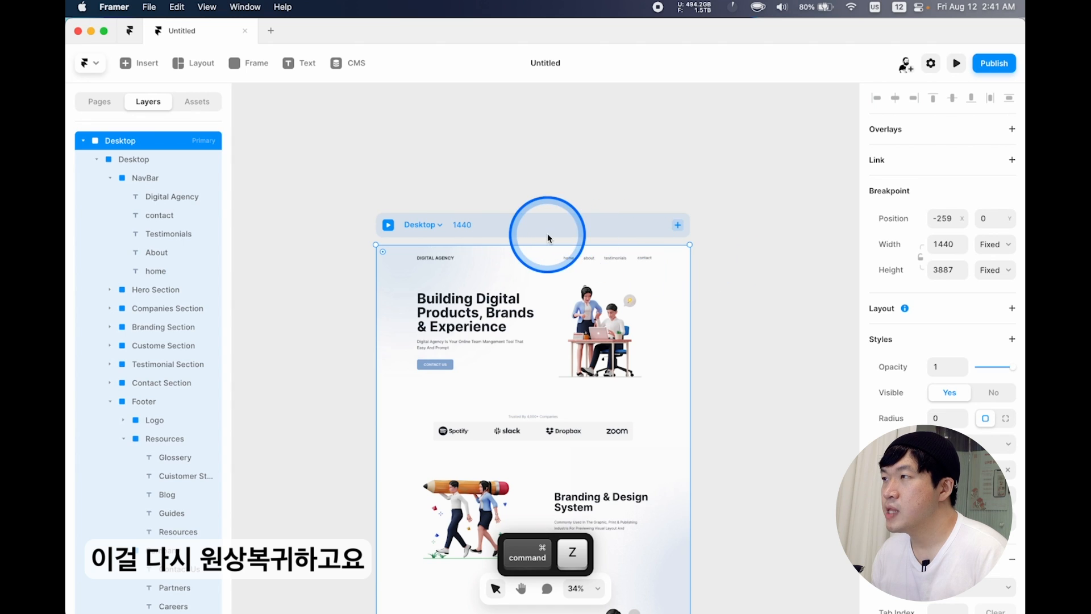
Collapse the NavBar and Footer layers and set the width of the Desktop layer inside the breakpoint to Relative.
click(487, 257)
scroll(500, 250, up, 5)
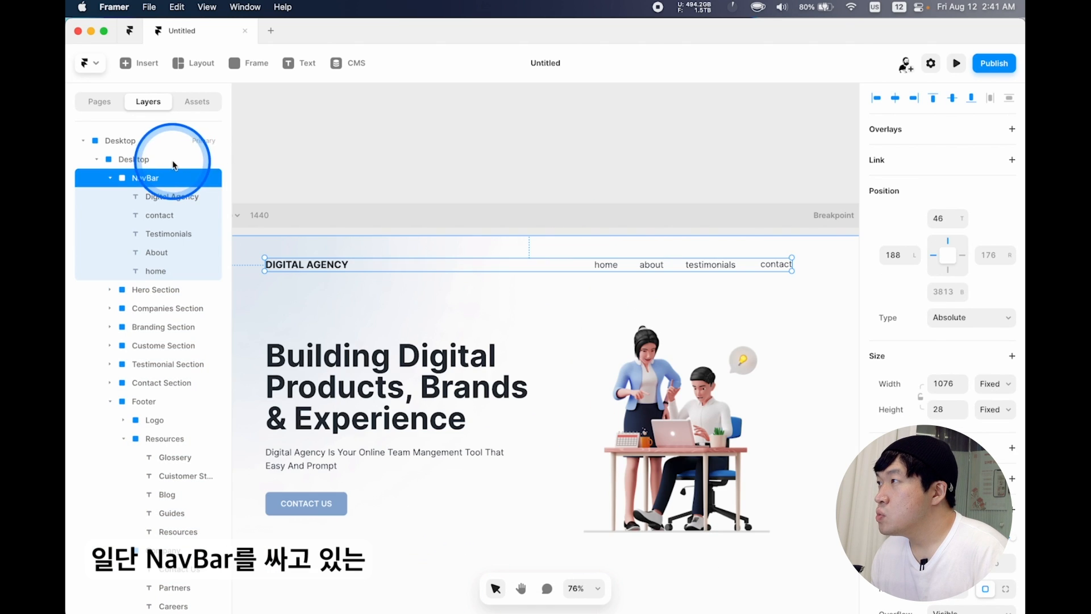
click(101, 181)
click(110, 309)
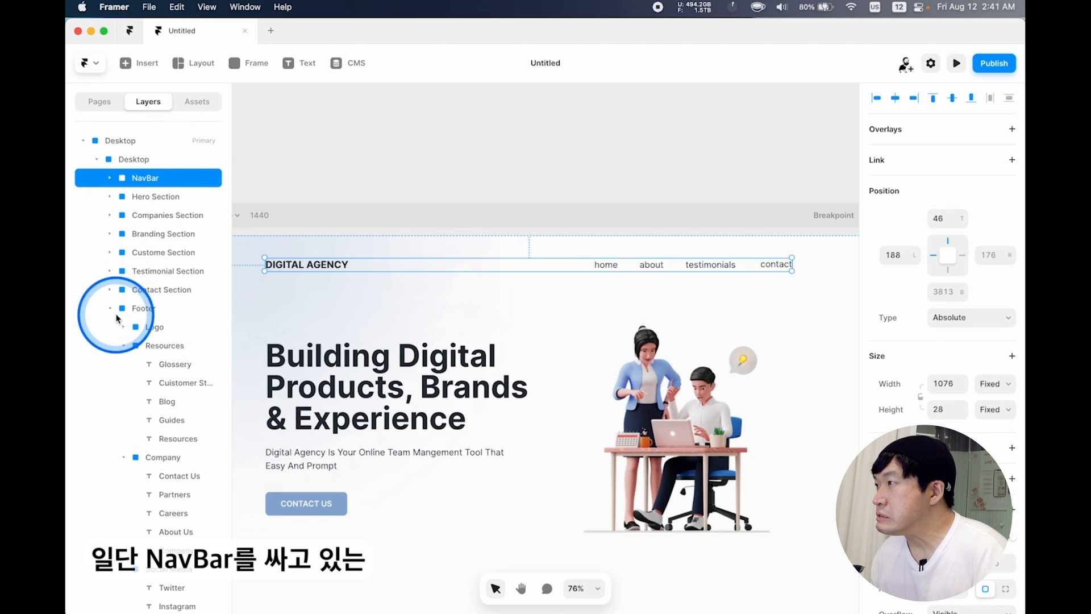
click(149, 163)
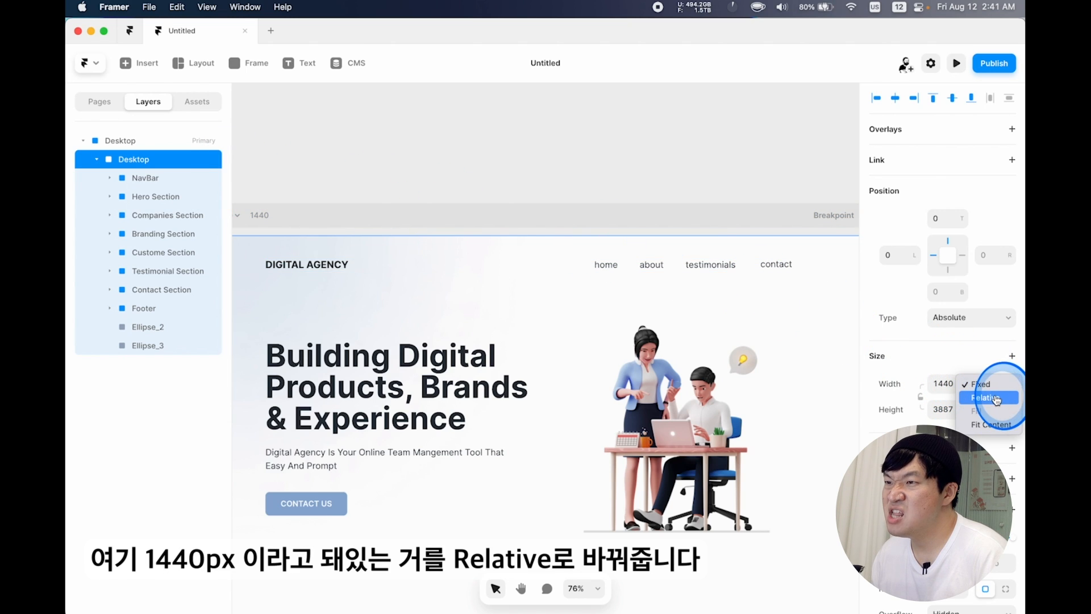
click(995, 399)
Test the inner Desktop layer's relative width by widening the Desktop breakpoint to about 1971 px.
scroll(630, 272, down, 5)
scroll(577, 264, right, 3)
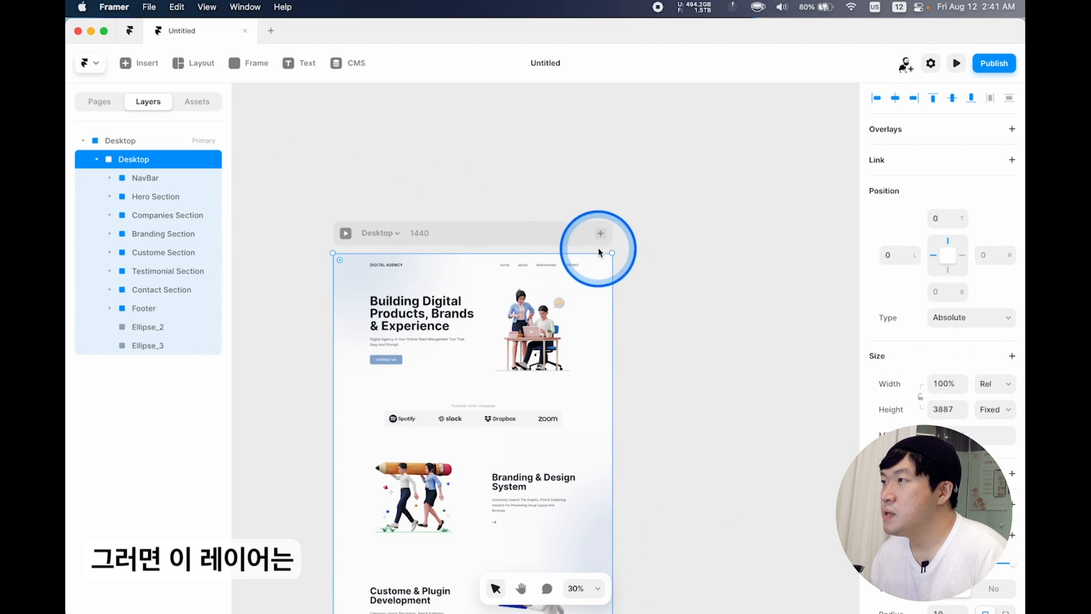
click(456, 234)
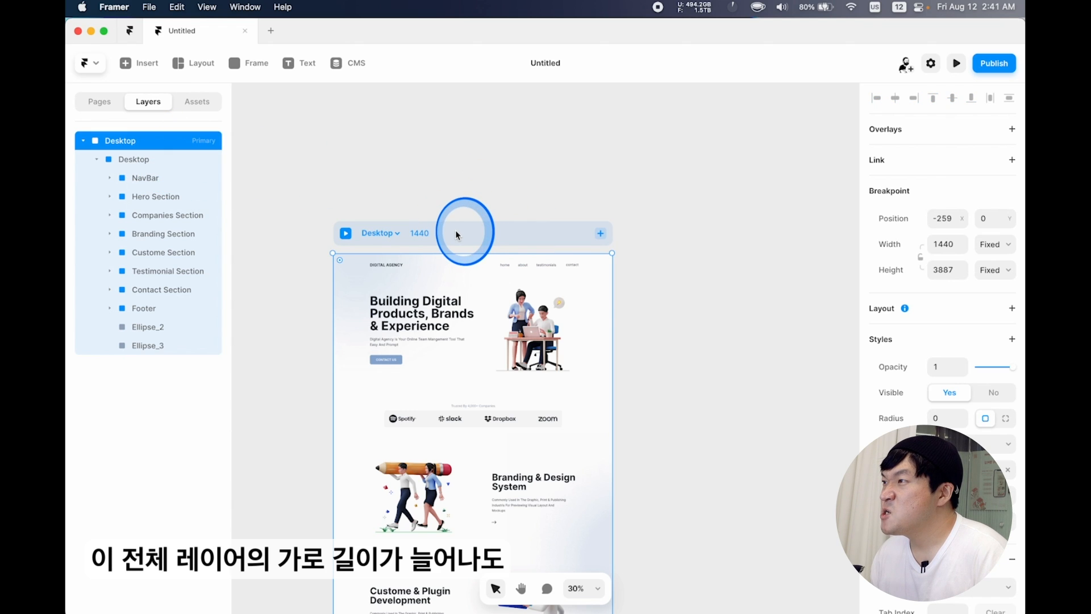
click(160, 159)
click(531, 240)
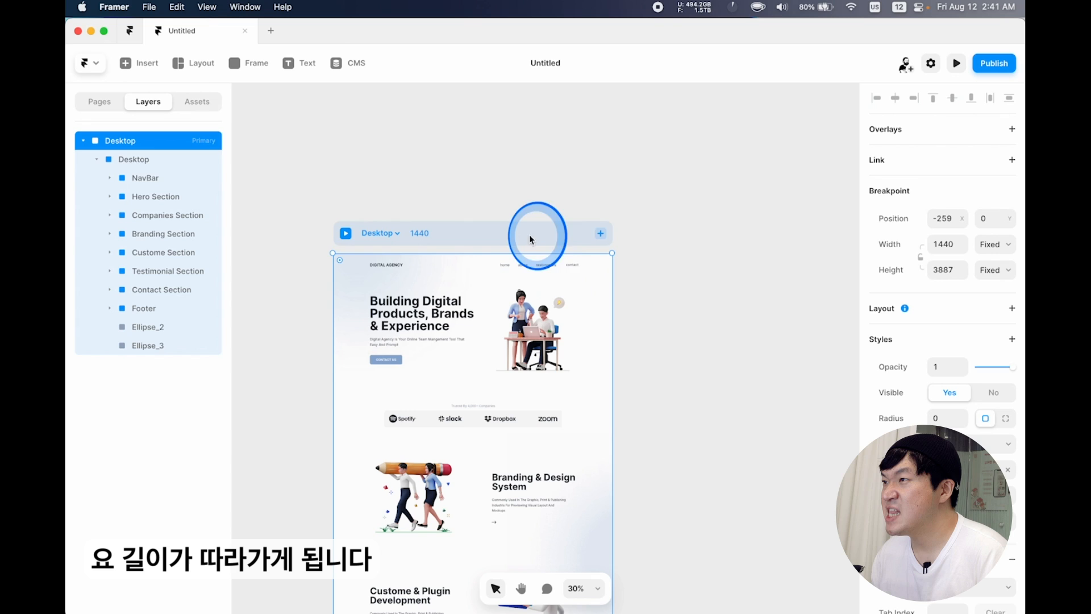
drag(607, 266, 715, 262)
click(168, 159)
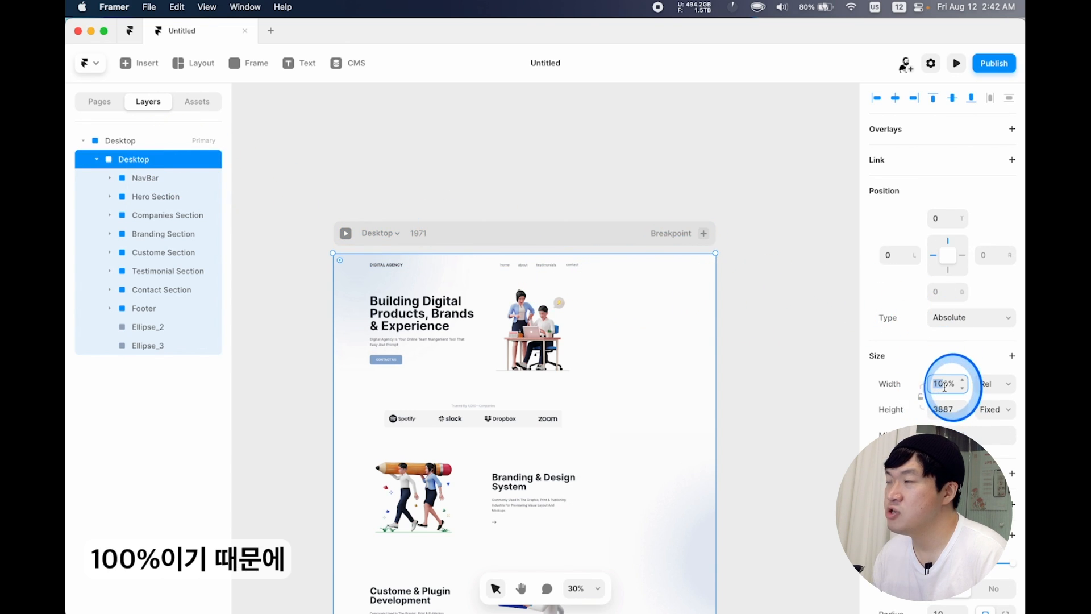
Set the NavBar's width to Relative and remove its left pin.
click(136, 176)
scroll(531, 278, up, 5)
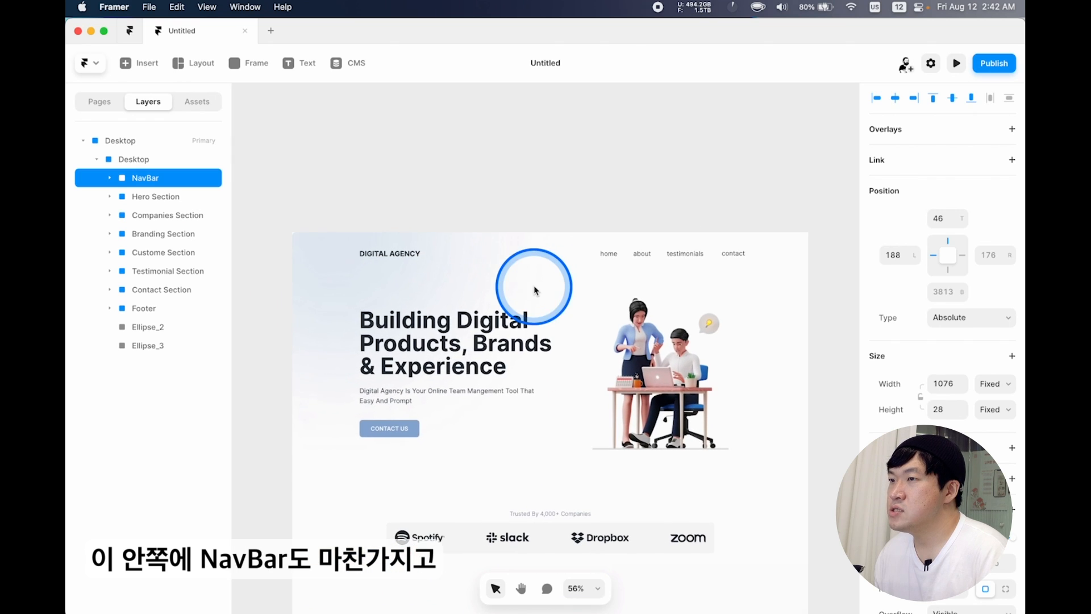
click(996, 384)
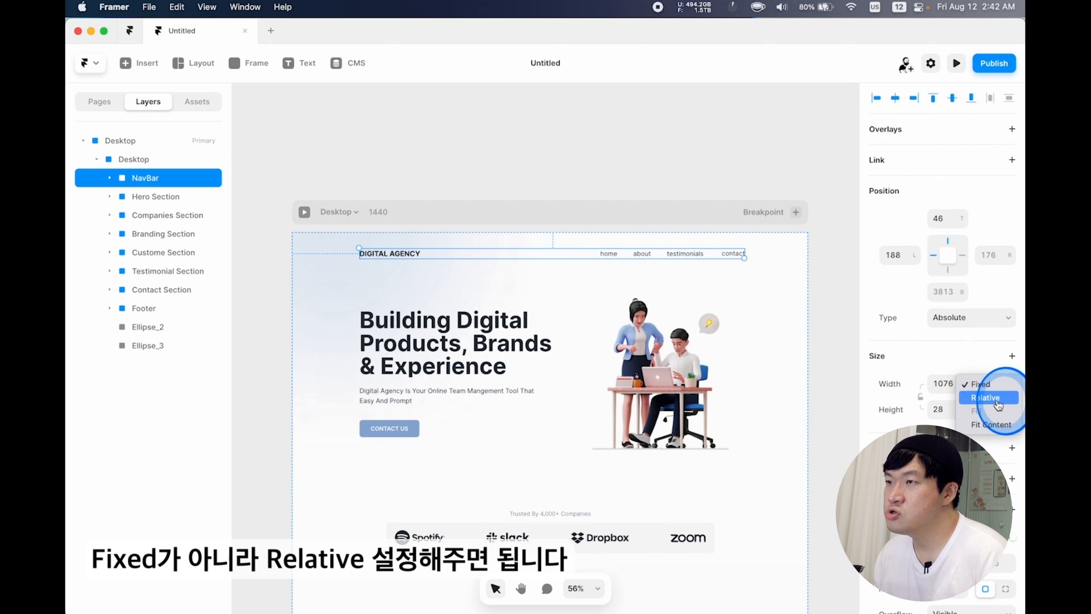
click(998, 404)
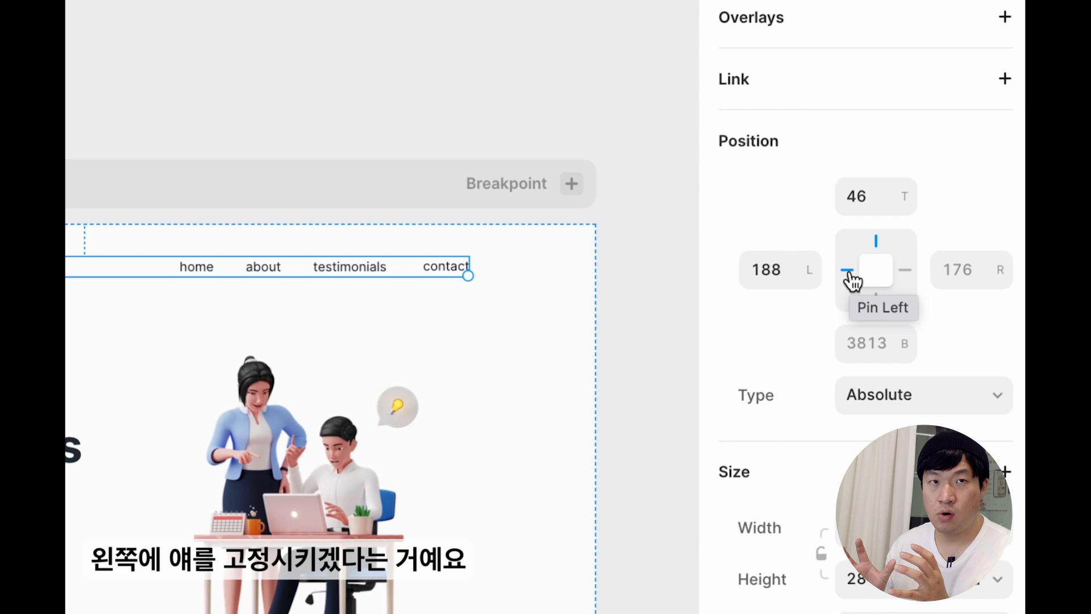
click(742, 271)
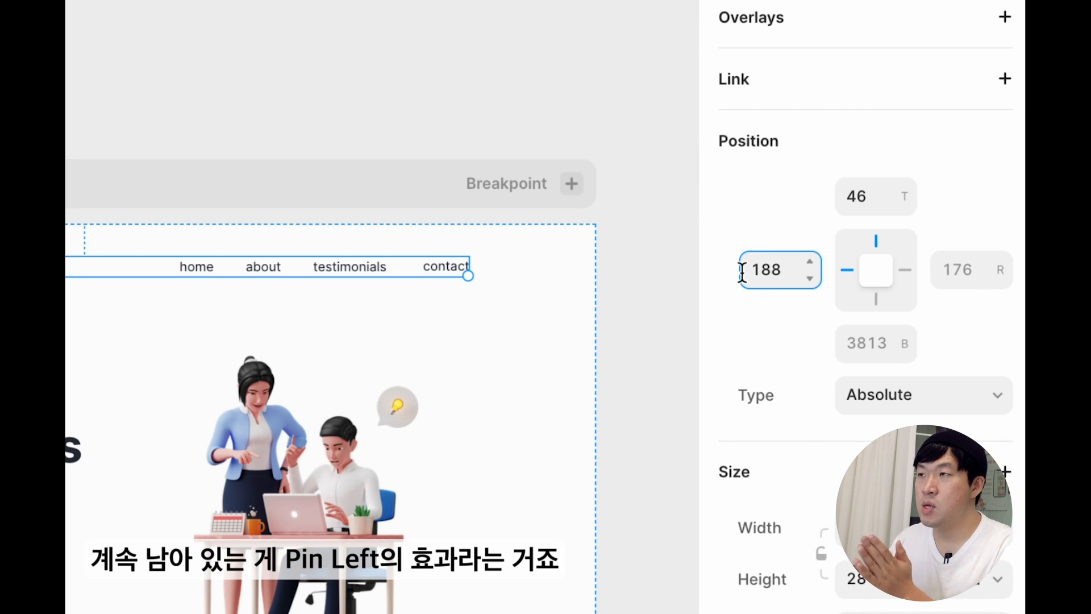
click(850, 284)
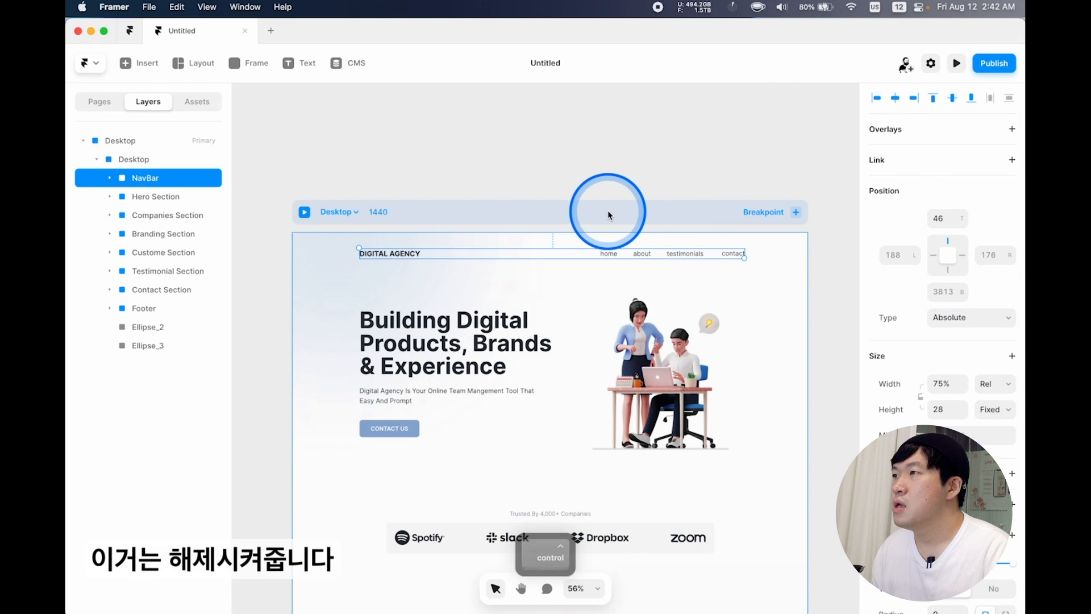
Widen the Desktop breakpoint to about 1757 px, check how the NavBar and its links stretch, and undo the widening.
click(608, 215)
scroll(602, 208, right, 4)
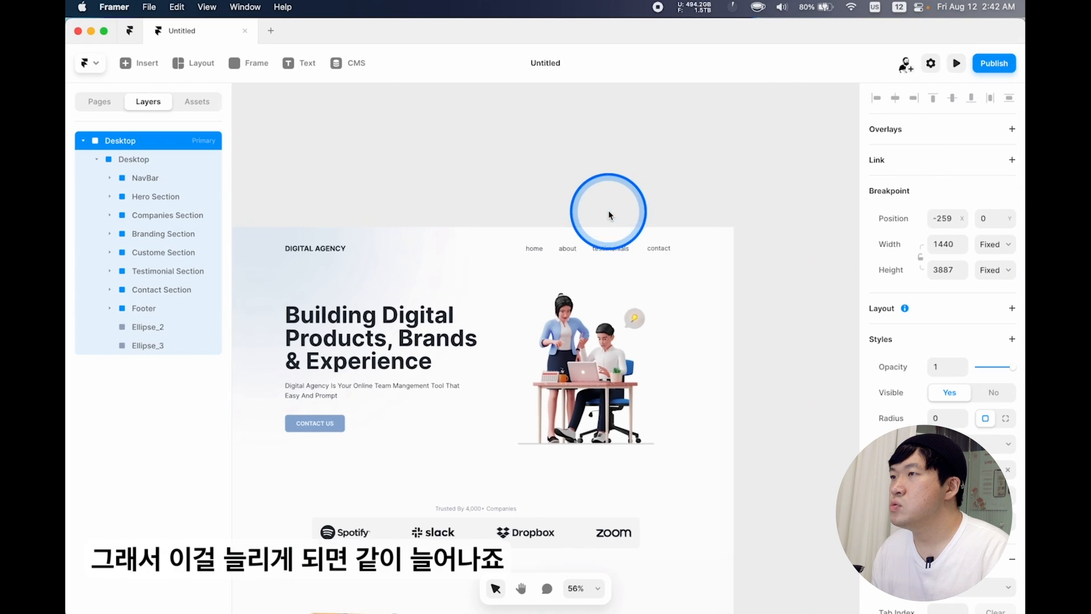
drag(694, 274, 794, 273)
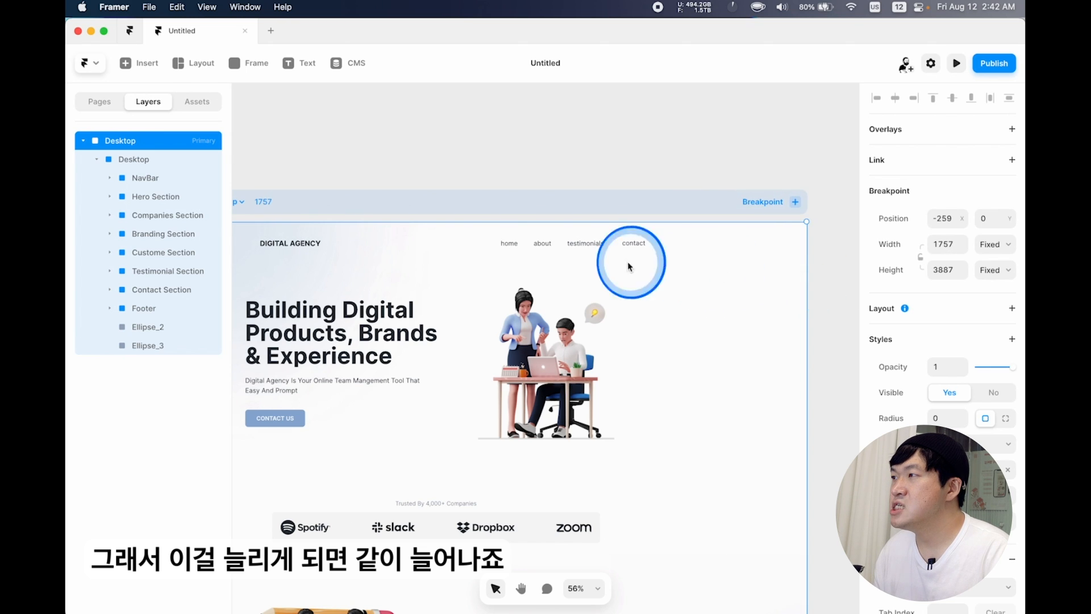
scroll(565, 251, left, 2)
click(544, 255)
scroll(564, 253, right, 3)
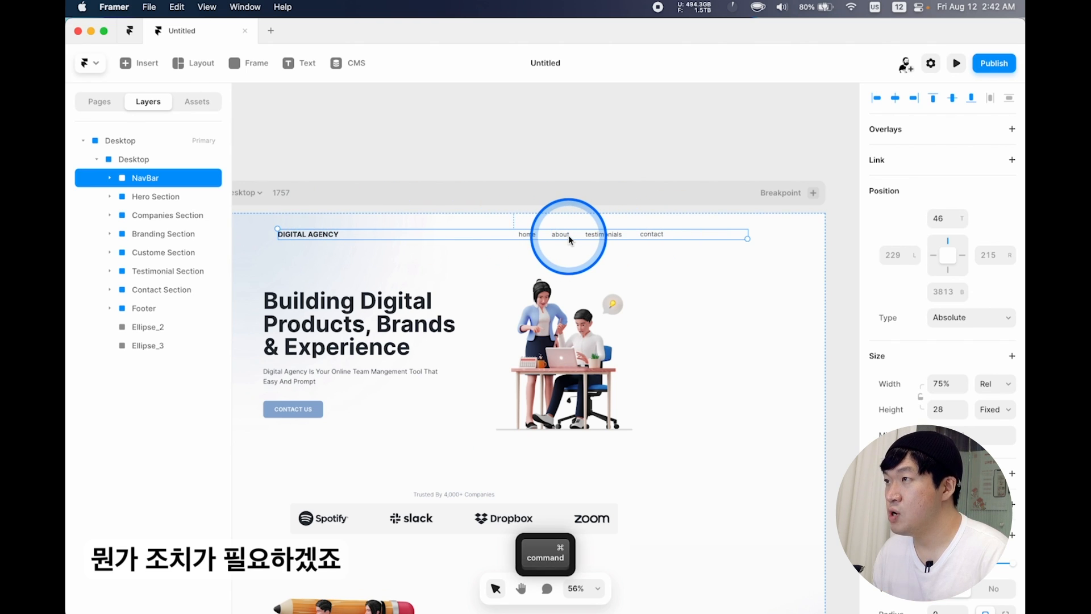
key(super+z)
Pin the NavBar's home, About, Testimonials and contact text layers to the right instead of the left.
click(518, 243)
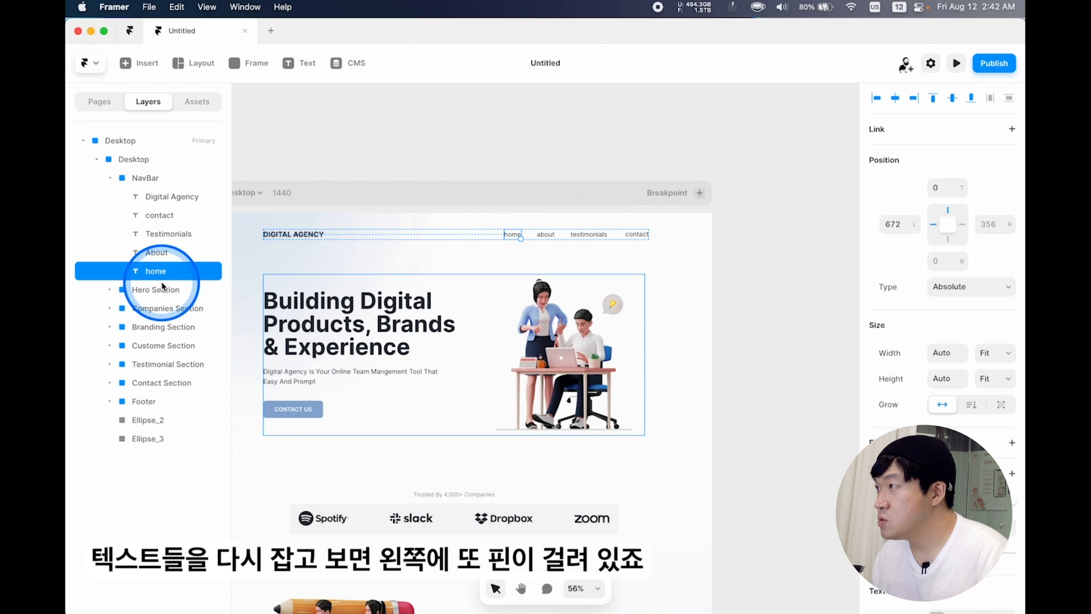
shift+click(170, 235)
shift+click(159, 214)
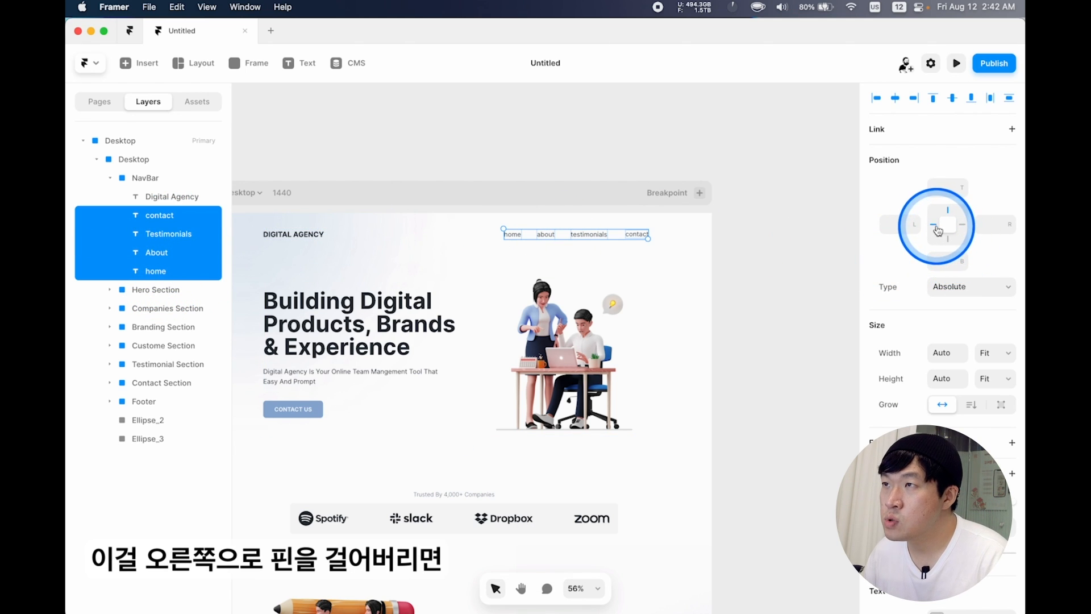
click(962, 224)
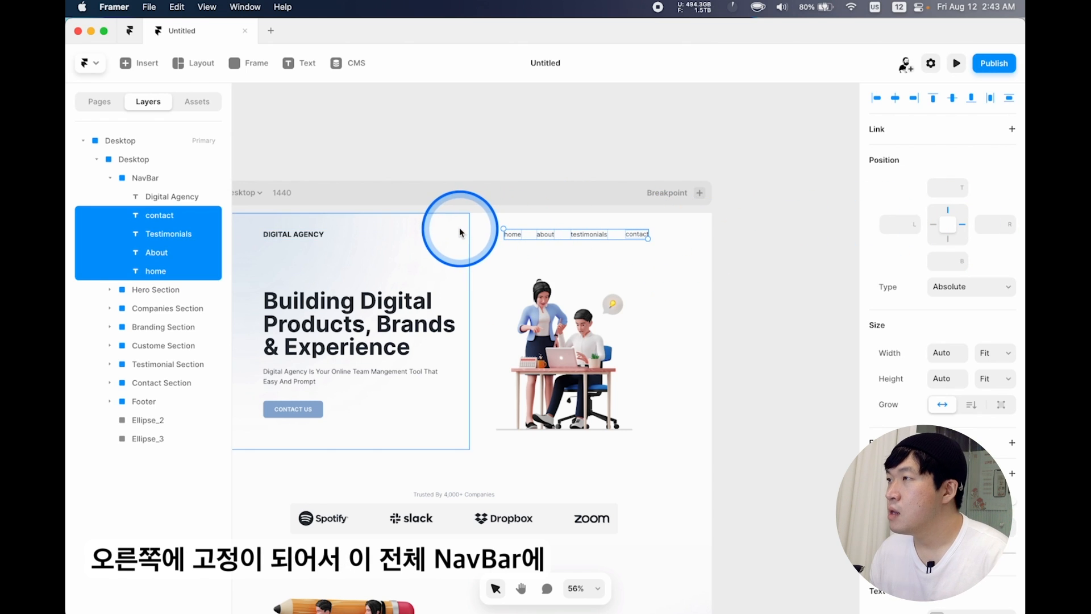
Widen the Desktop breakpoint to about 2019 px, check how the NavBar and its right-pinned links follow, and undo the widening.
click(476, 234)
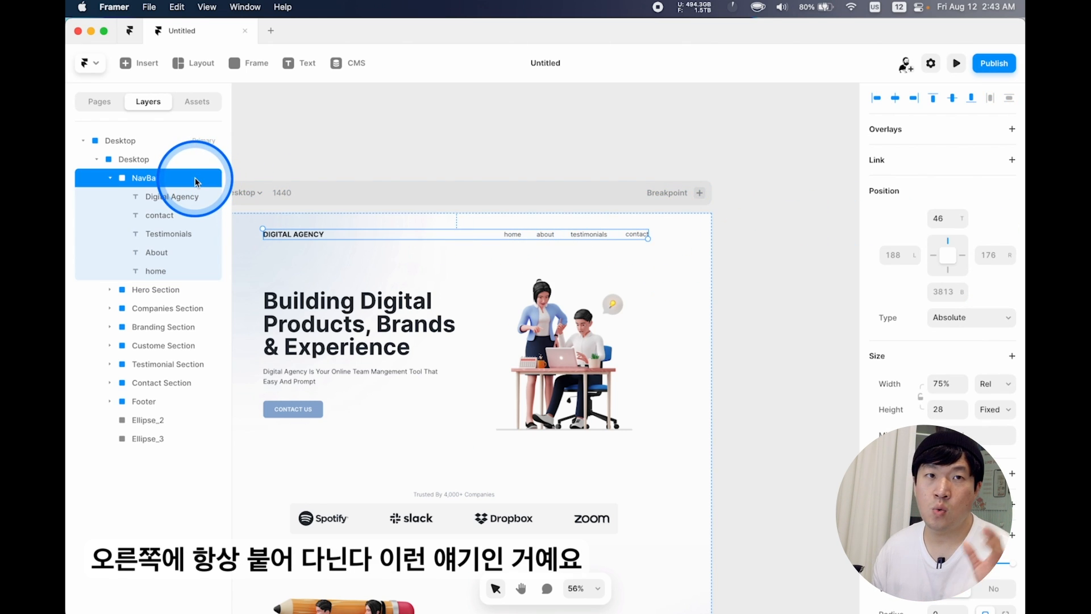
click(401, 192)
scroll(402, 191, down, 5)
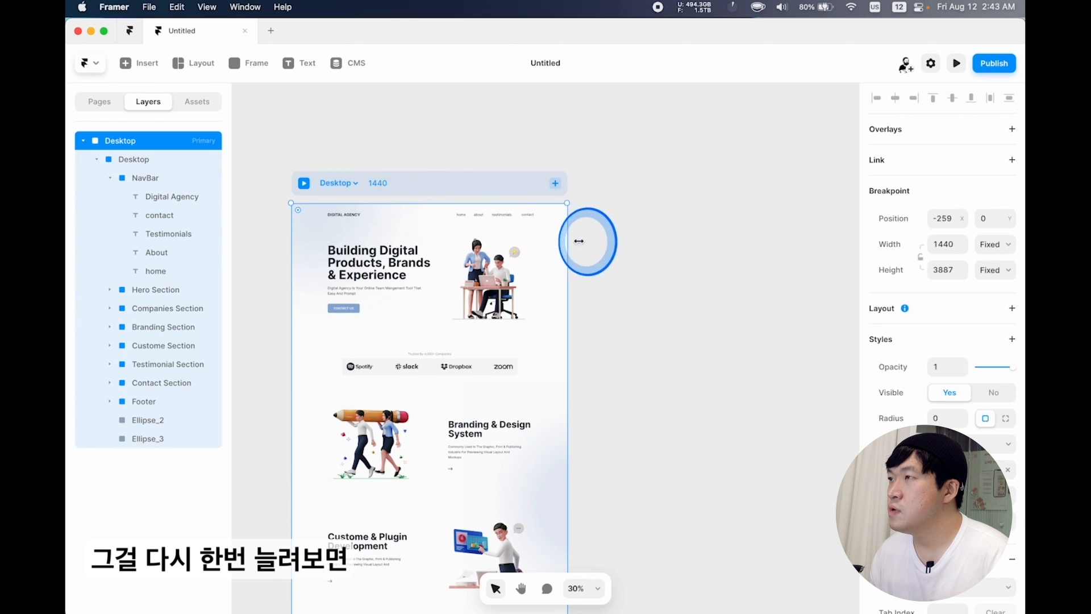
drag(579, 241, 689, 243)
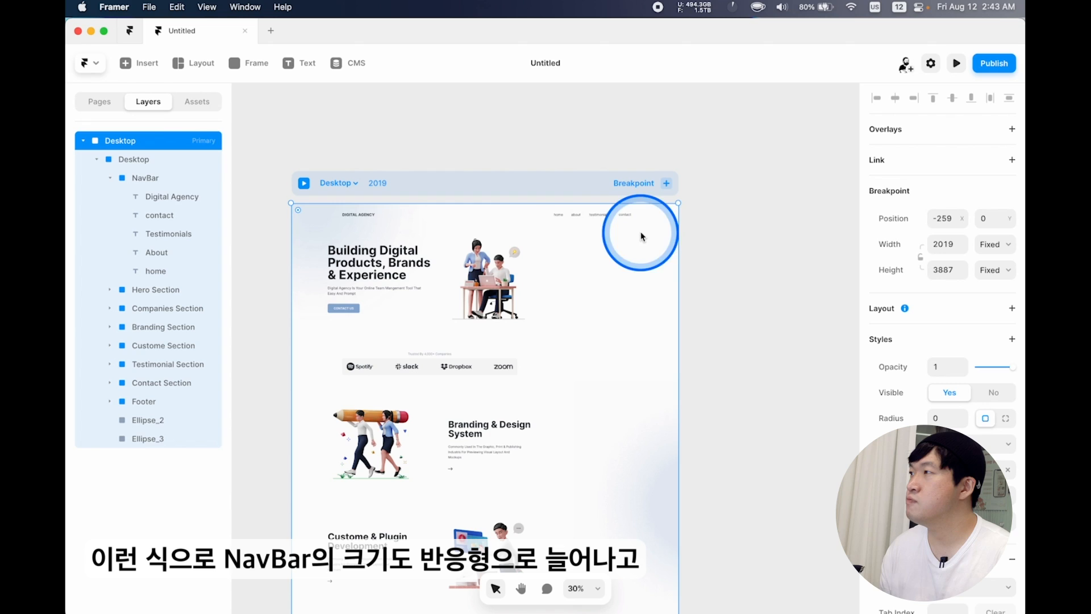
click(146, 176)
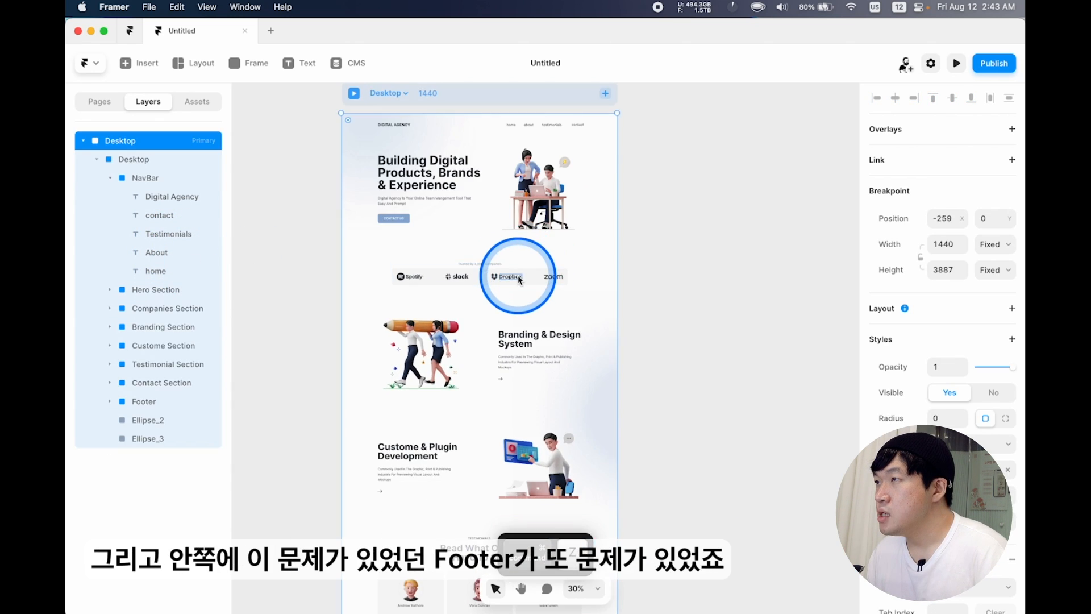
Widen the Desktop breakpoint to about 2056 px, check whether the Footer fills the page width, and undo the widening.
scroll(517, 279, down, 2)
scroll(517, 276, down, 8)
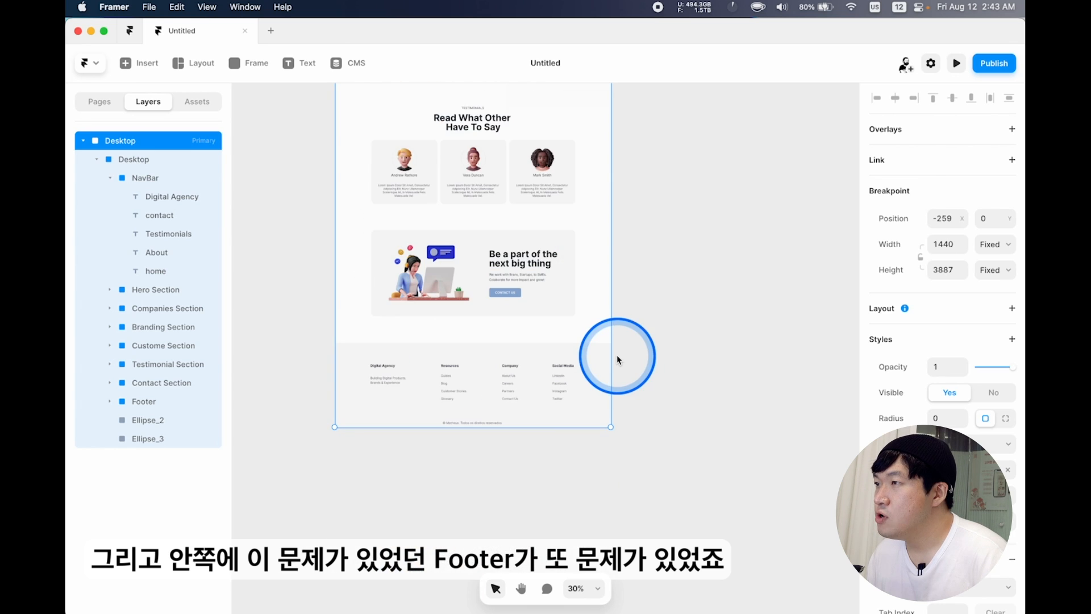
drag(611, 356, 729, 357)
scroll(613, 374, down, 1)
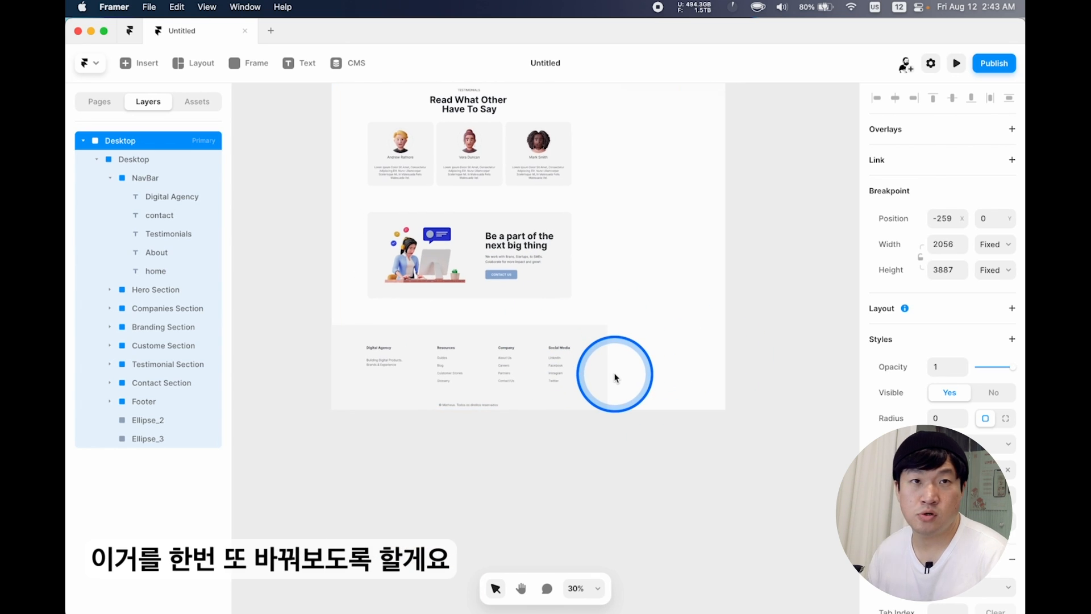
key(super+z)
scroll(591, 394, down, 3)
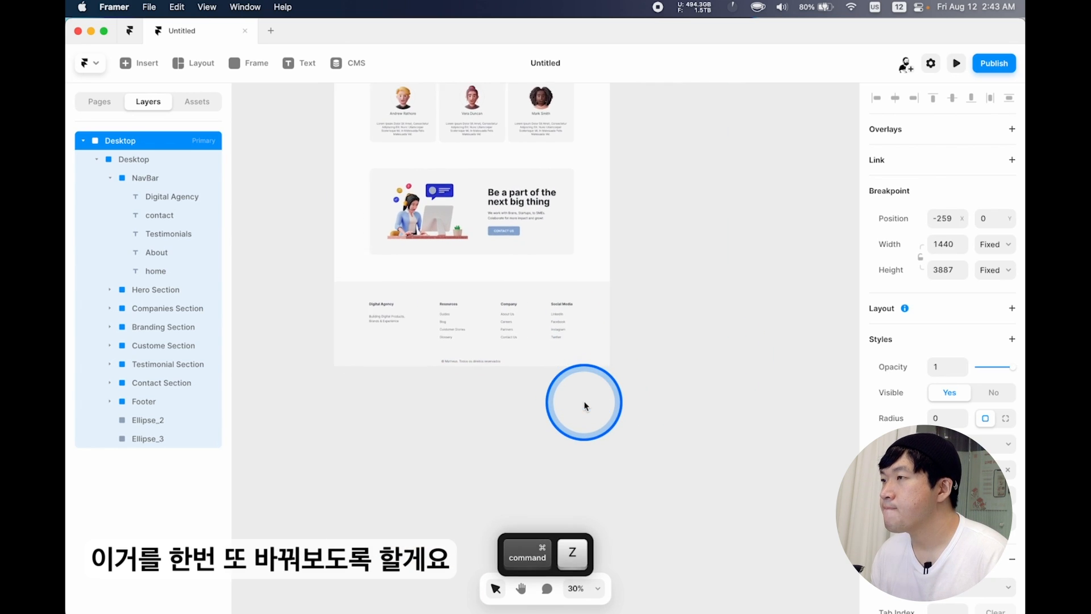
Review the layers wrapping the Footer and set the Footer's own width to Relative at 100%.
click(415, 372)
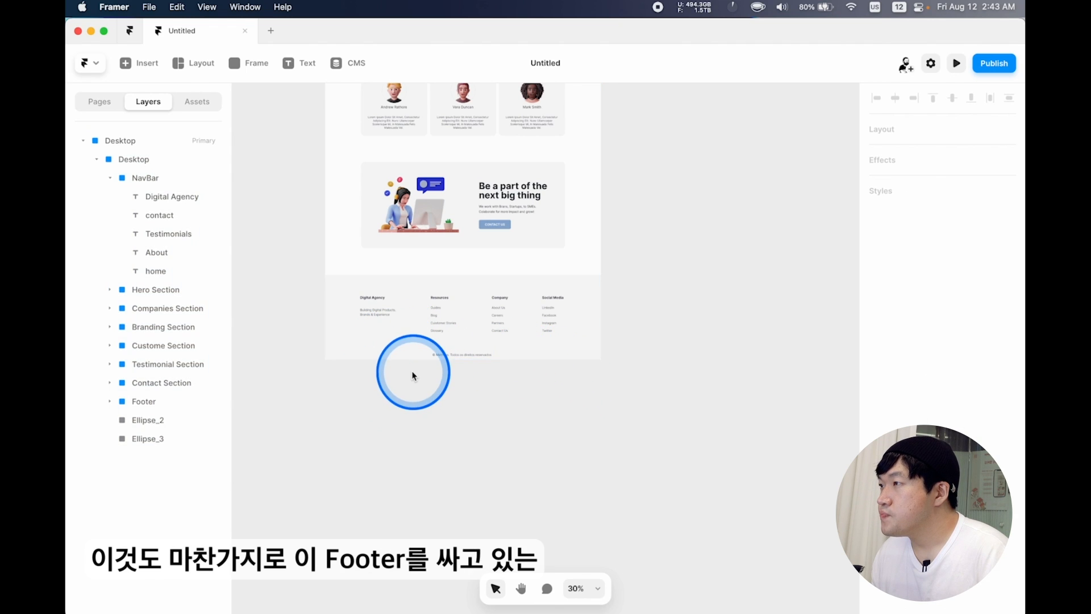
scroll(414, 373, up, 5)
click(361, 315)
scroll(165, 415, up, 5)
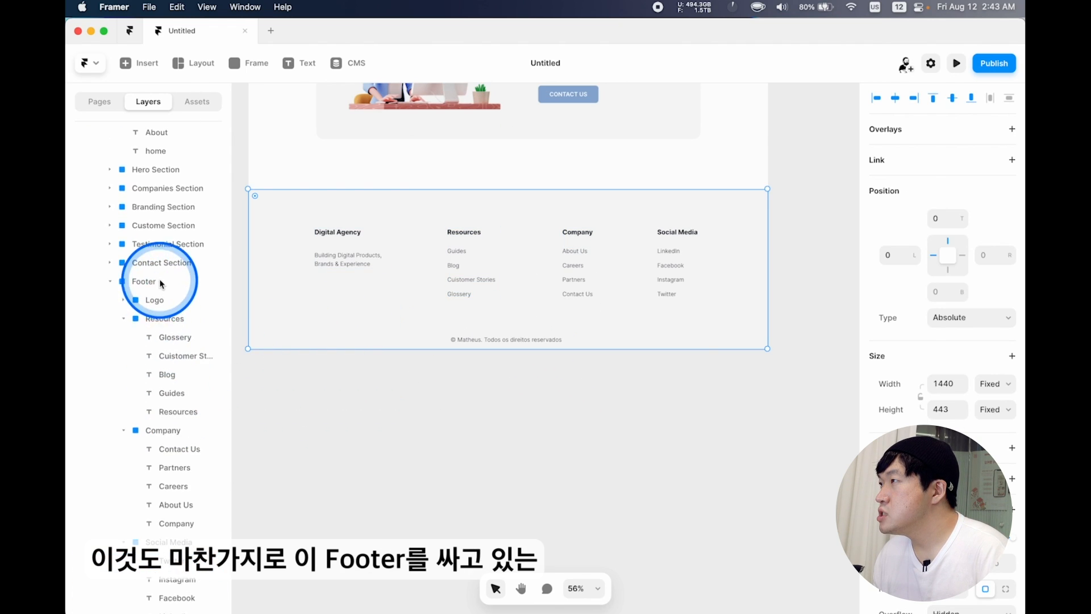
click(110, 178)
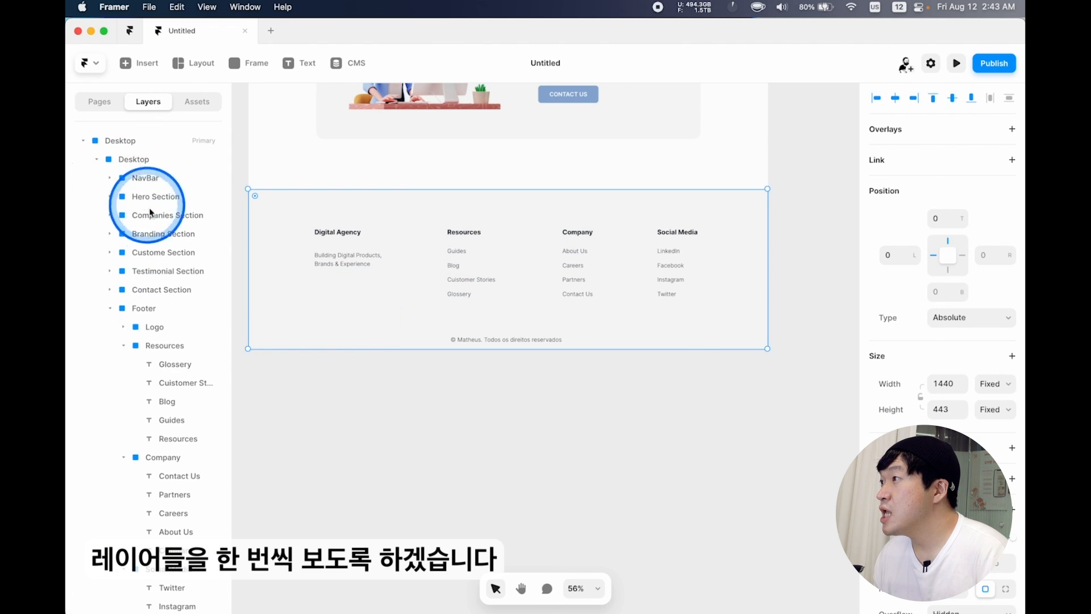
click(142, 310)
click(137, 159)
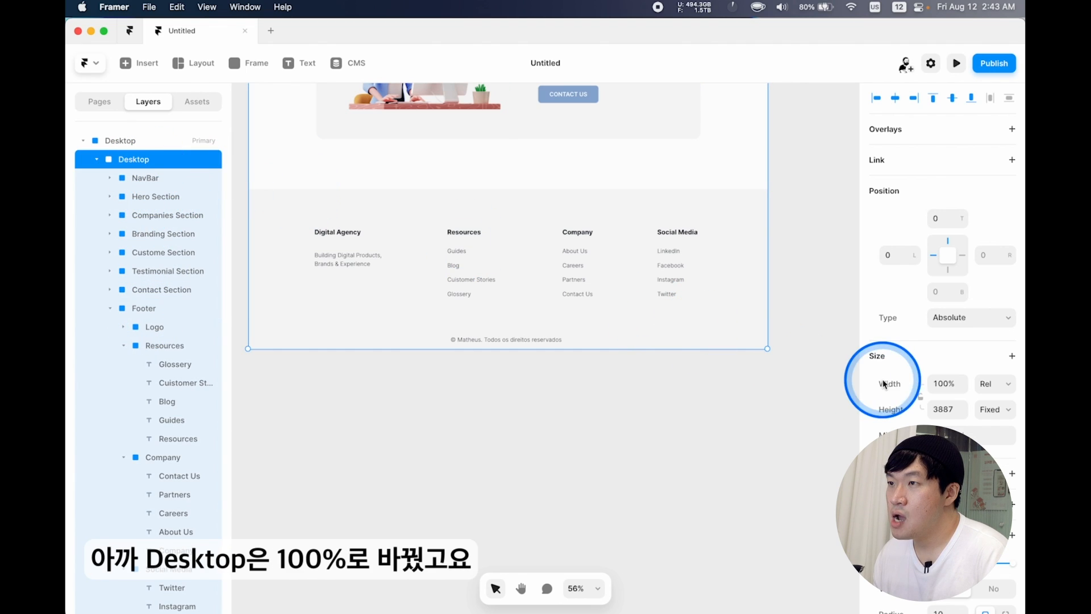
click(190, 310)
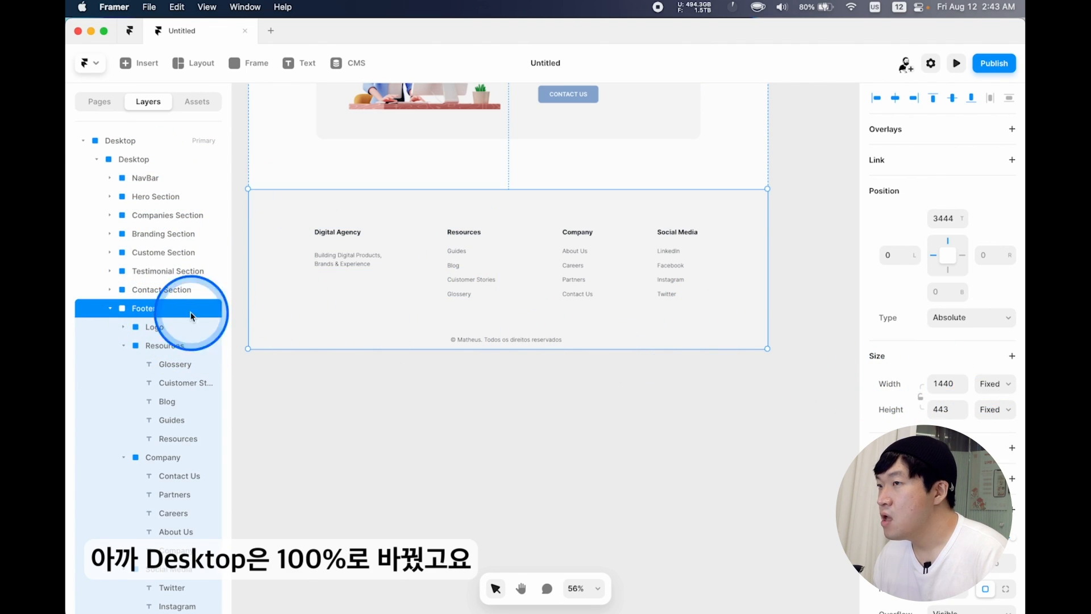
click(991, 383)
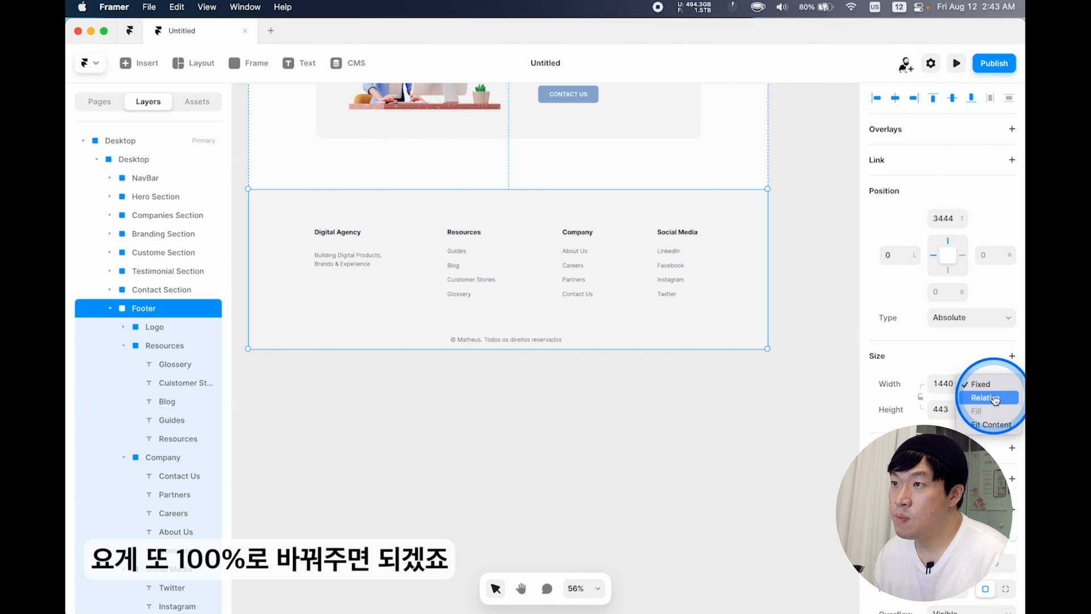
click(994, 398)
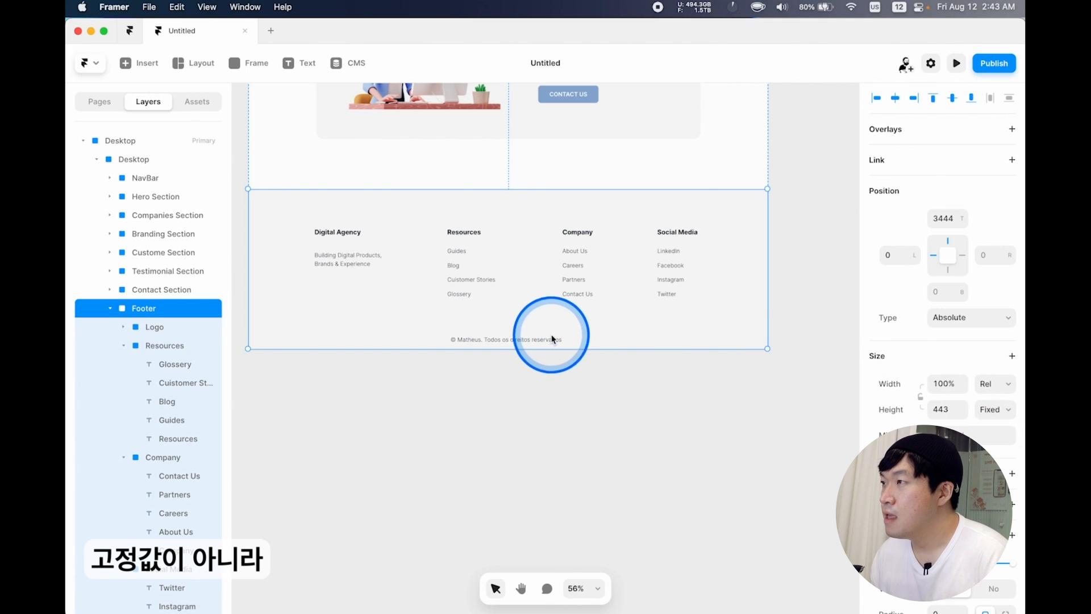
Widen the Desktop breakpoint to about 1778 px, check how the Footer frame and its background stretch, and undo the widening.
scroll(449, 338, down, 10)
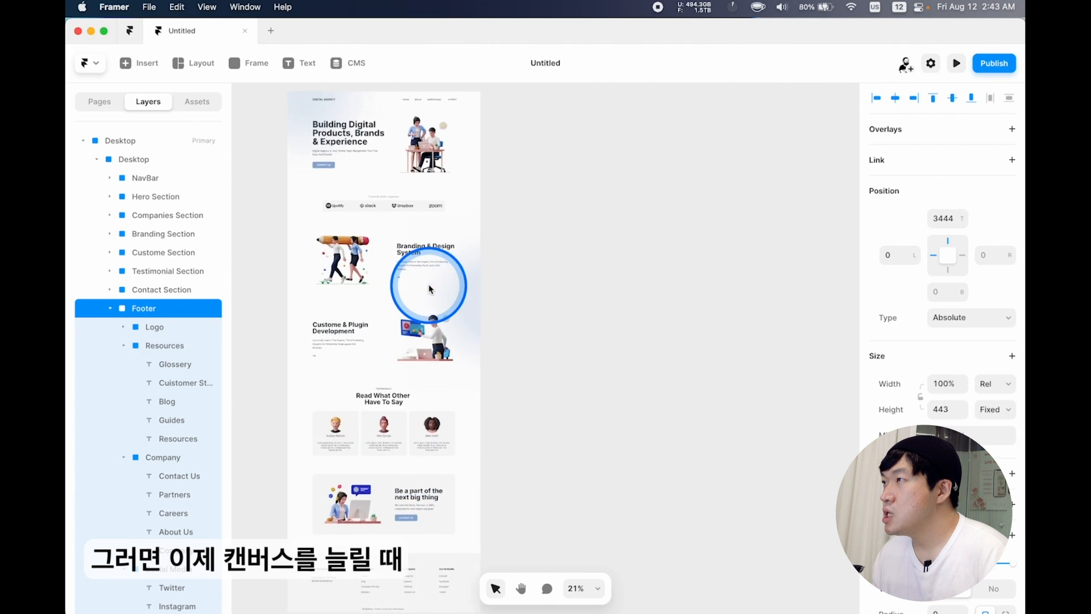
scroll(402, 254, down, 5)
click(488, 401)
drag(485, 399, 537, 398)
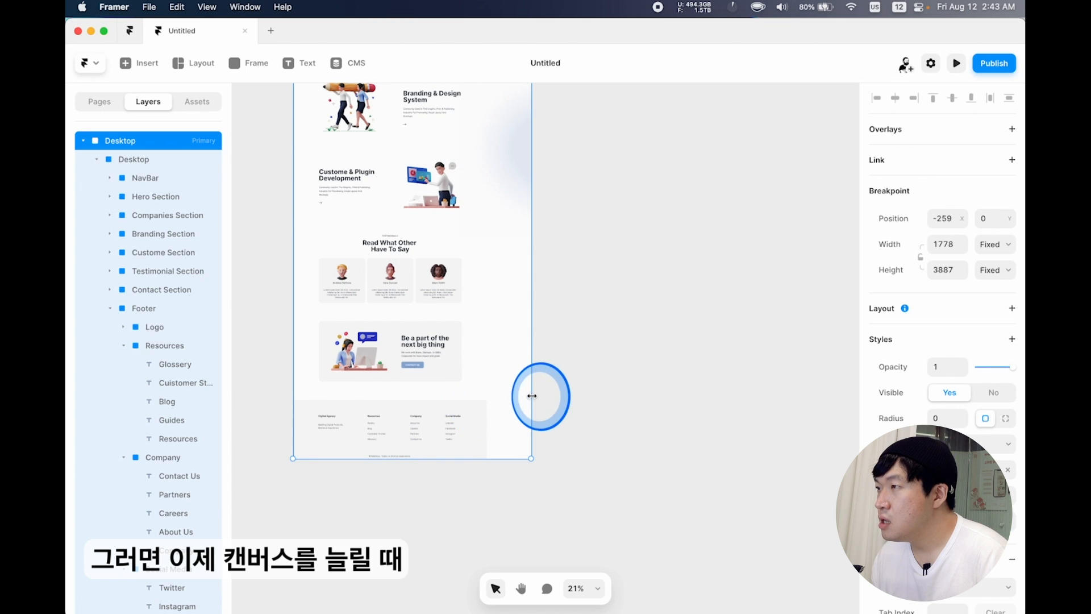
click(145, 309)
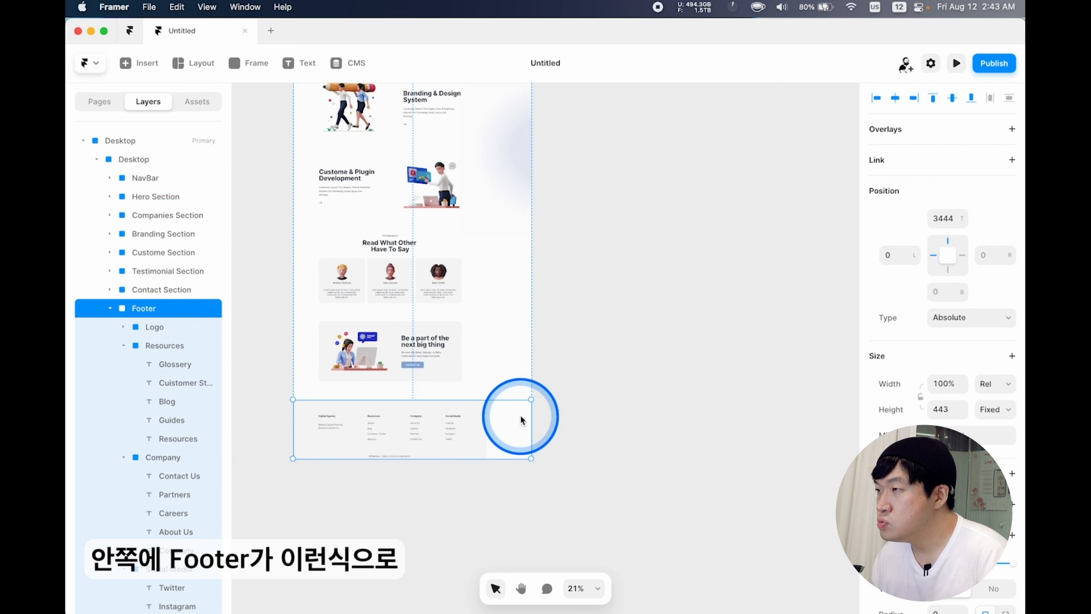
scroll(514, 420, up, 3)
key(super+z)
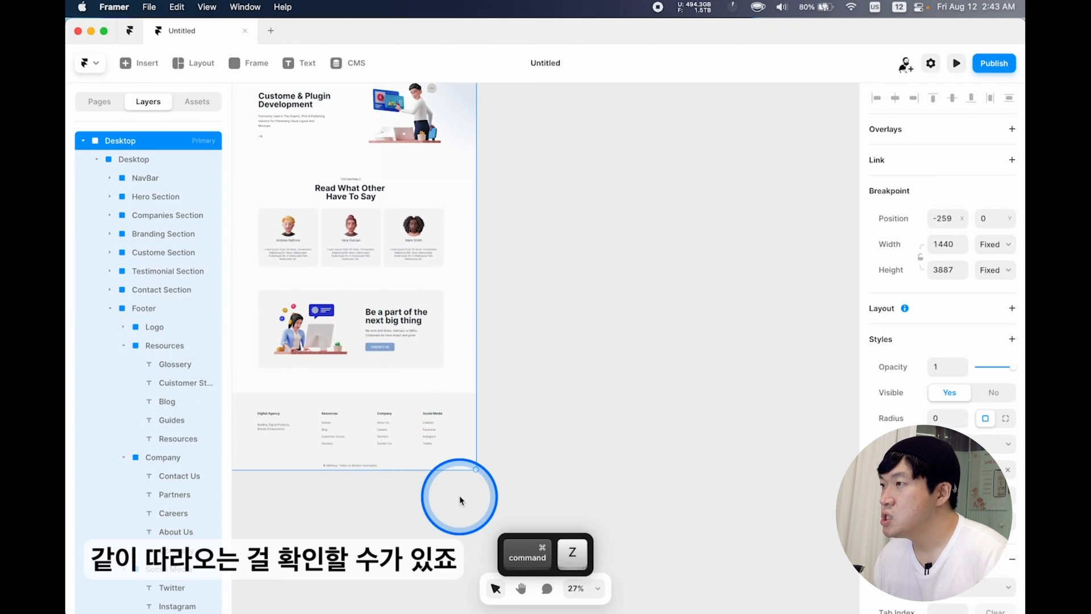
Set the width of the background rectangle inside the Footer to Relative instead of Fixed.
scroll(193, 312, down, 5)
scroll(174, 439, down, 1)
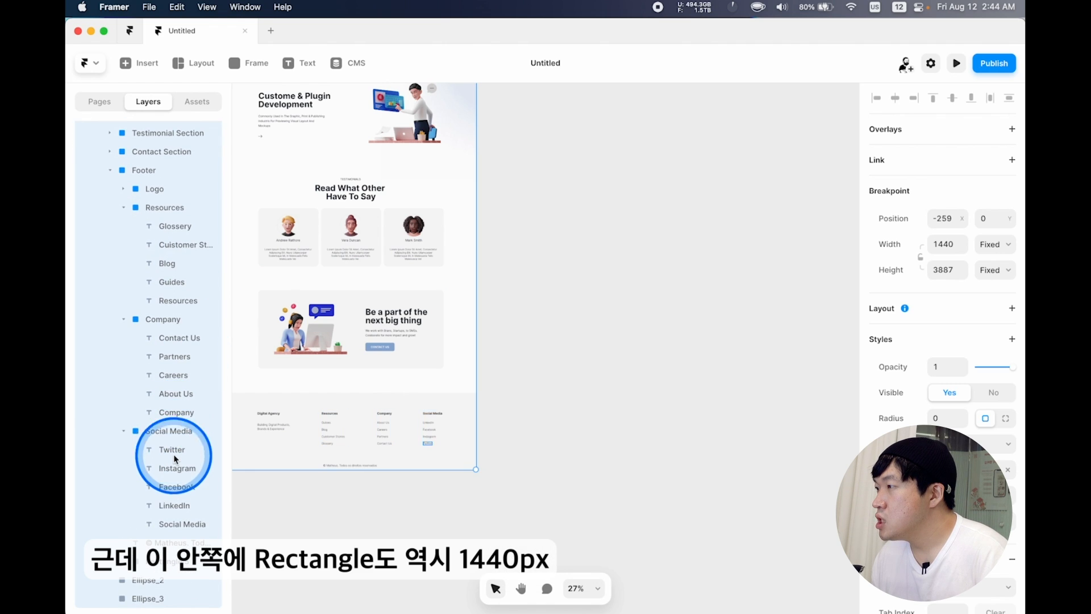
click(184, 562)
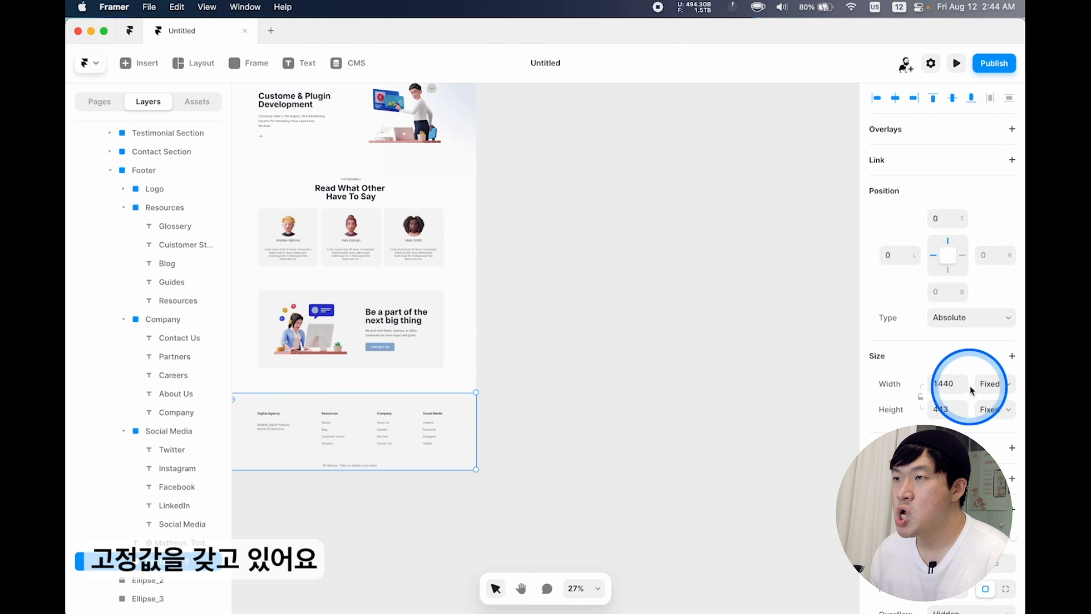
click(989, 384)
click(989, 398)
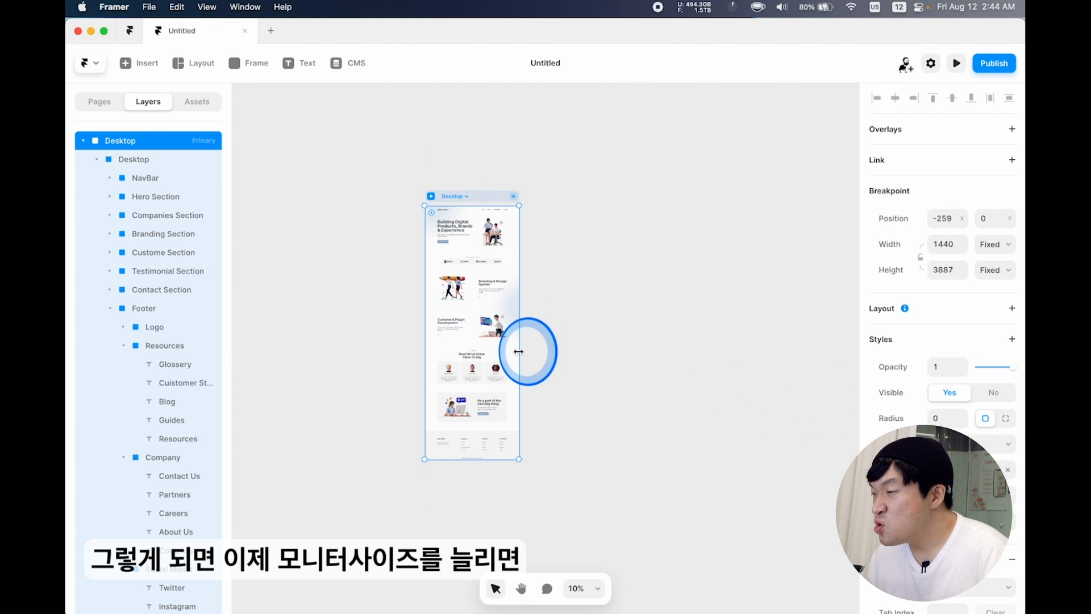
Widen the Desktop breakpoint to about 1979 px, check that the Footer's background follows the page edge, and undo the widening.
drag(518, 351, 555, 365)
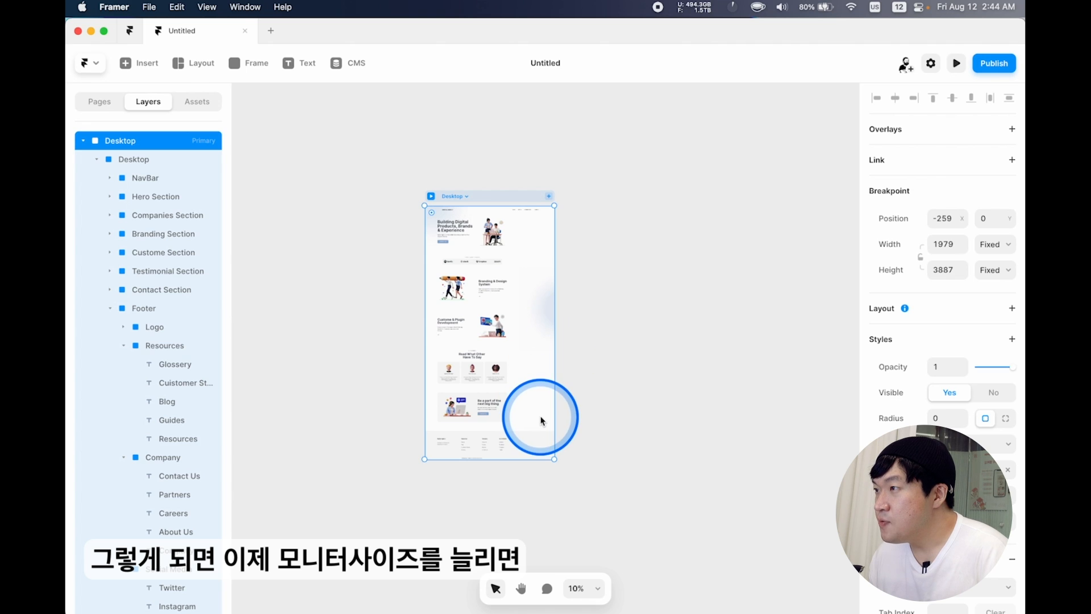
scroll(538, 414, up, 5)
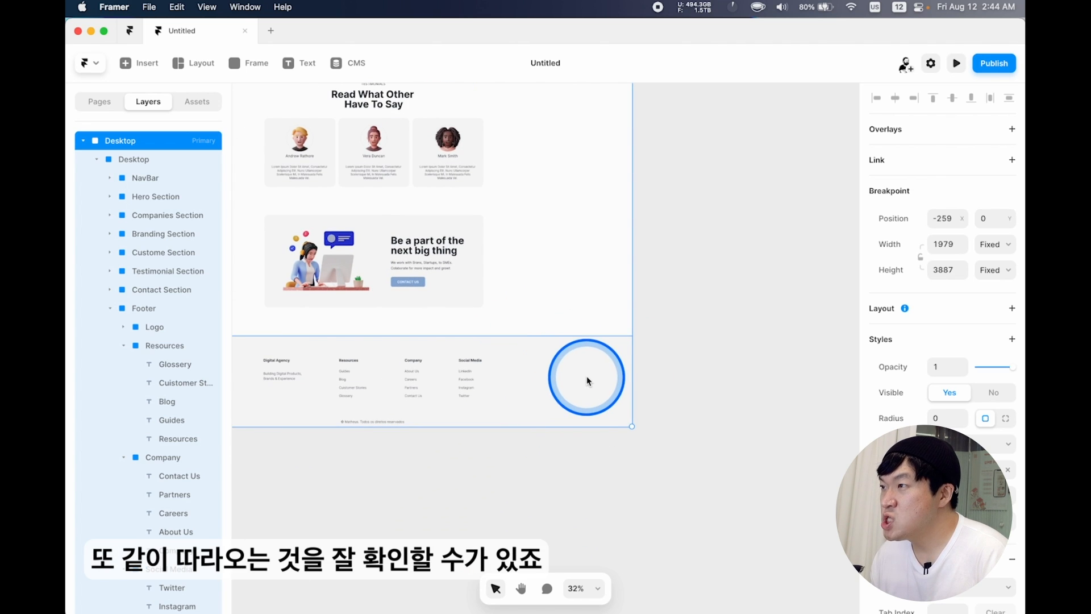
scroll(587, 381, left, 3)
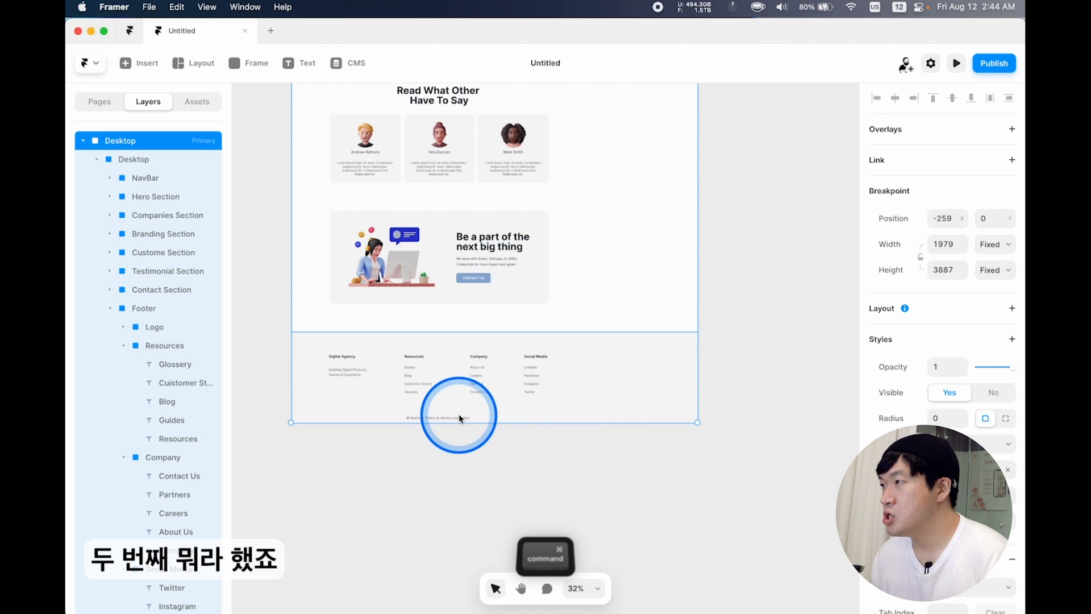
key(super+z)
Remove the left pin from the Footer's Logo, Resources, Company and Social Media groups and its copyright text.
click(390, 367)
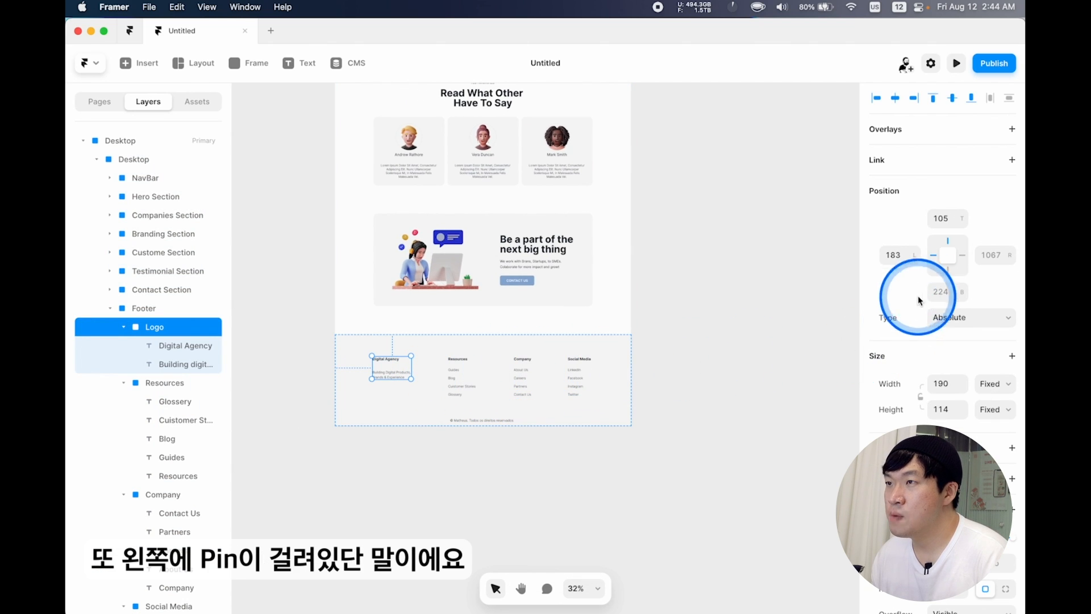
super+click(164, 387)
scroll(166, 432, down, 1)
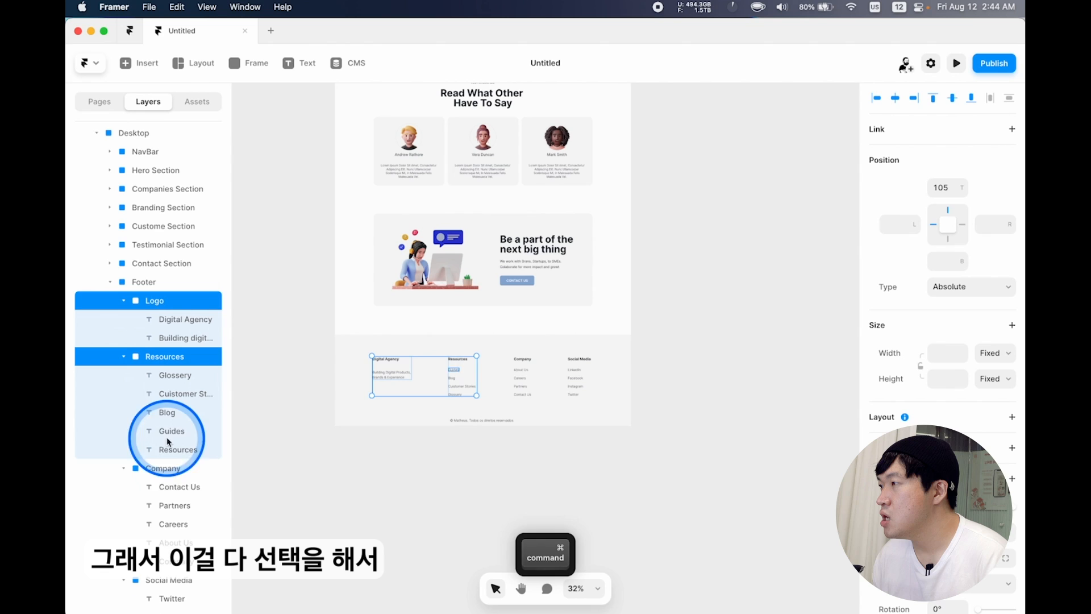
super+click(163, 468)
scroll(169, 506, down, 3)
super+click(172, 529)
super+click(172, 543)
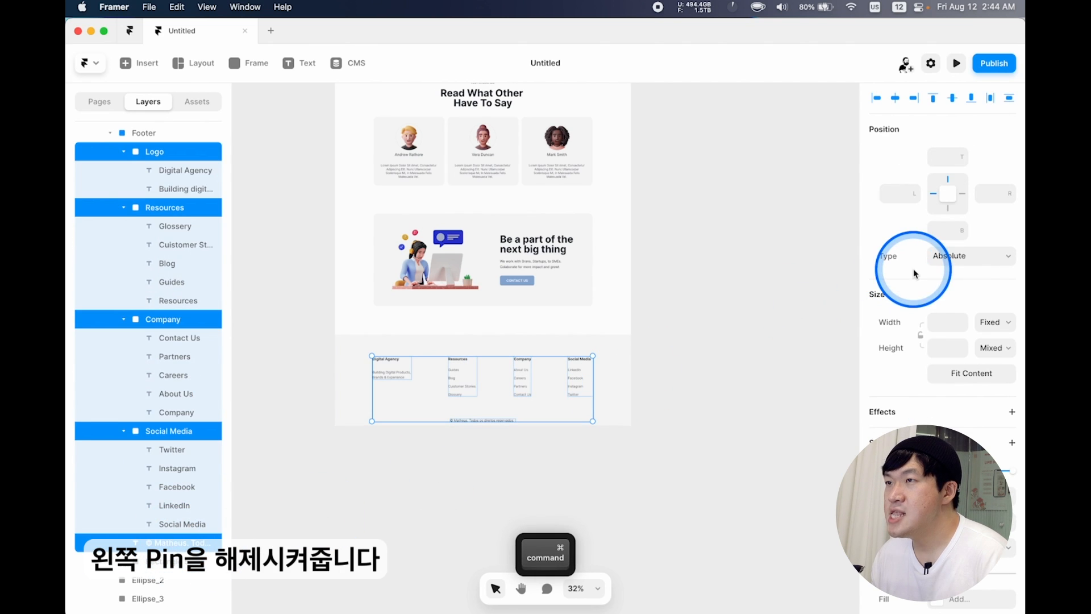
click(932, 194)
Widen the Desktop breakpoint to about 1956 px and check how the Footer's columns and copyright text spread out.
scroll(598, 348, down, 5)
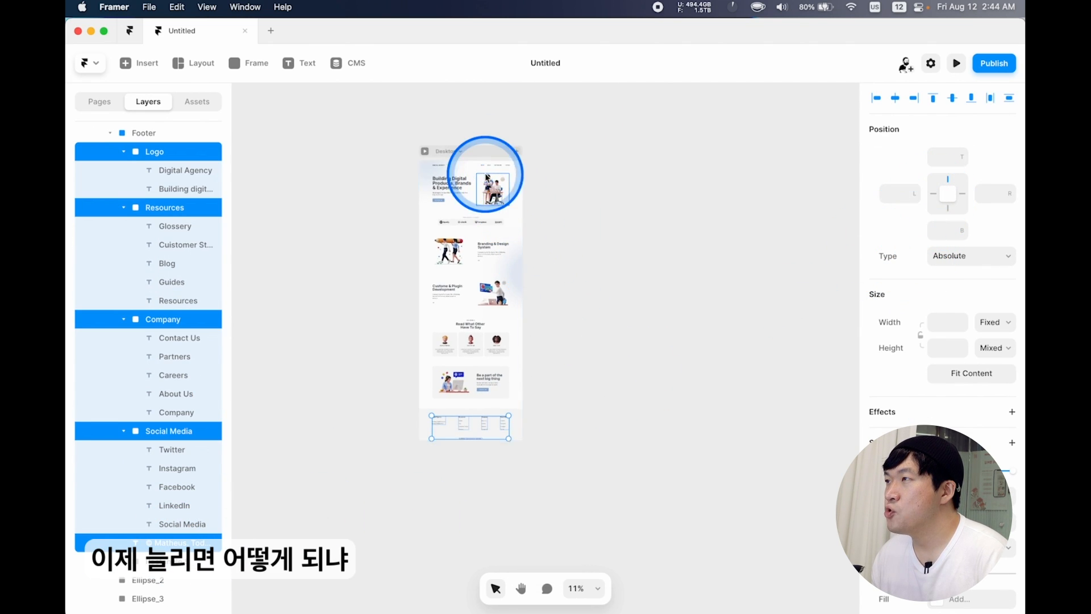
click(476, 149)
drag(520, 399, 565, 394)
scroll(565, 394, up, 5)
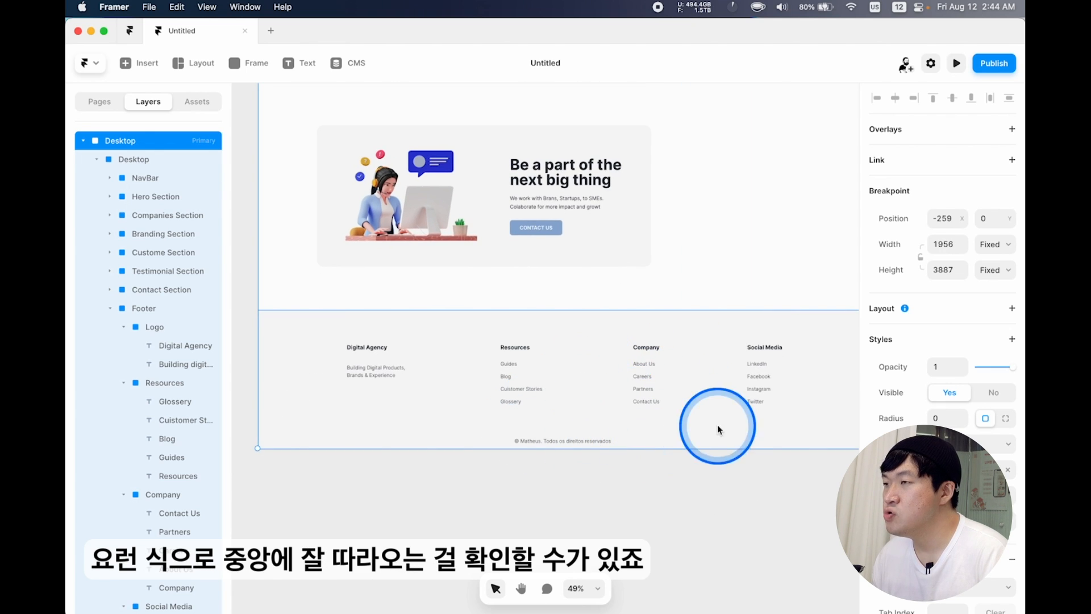
scroll(617, 438, right, 2)
scroll(616, 438, down, 1)
scroll(617, 439, up, 1)
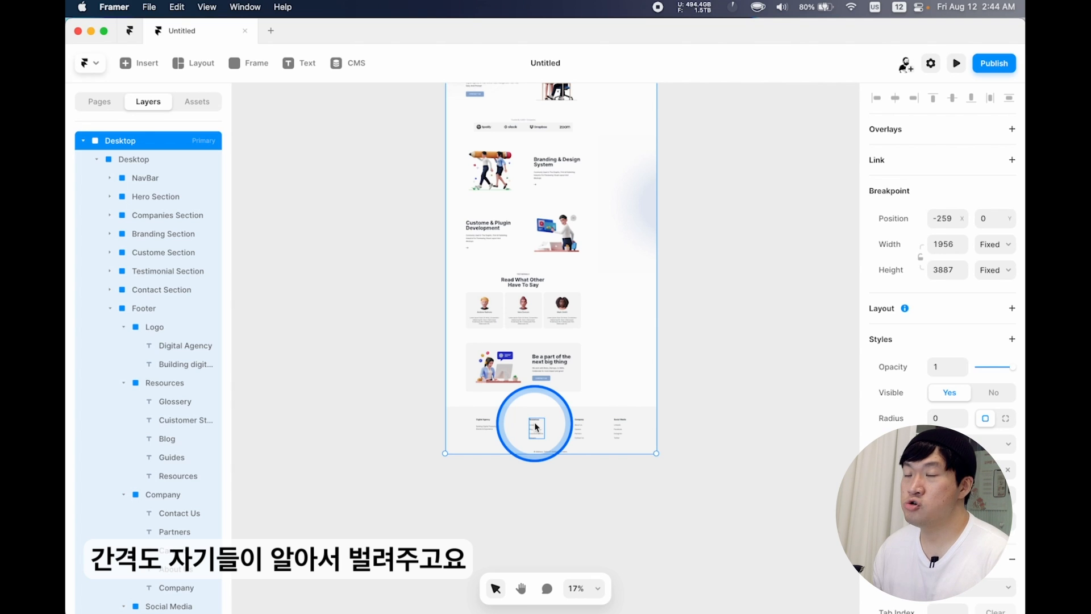
Centre the Hero, Companies, Branding and Custome sections horizontally on the Desktop page.
scroll(540, 429, up, 5)
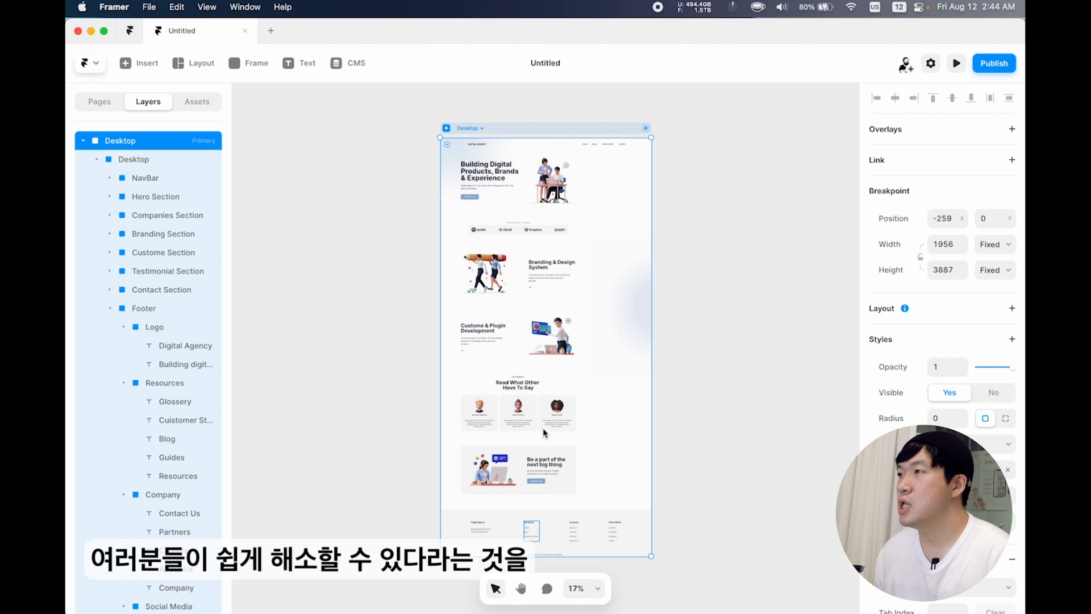
scroll(543, 428, up, 3)
scroll(543, 428, up, 3)
scroll(543, 428, left, 2)
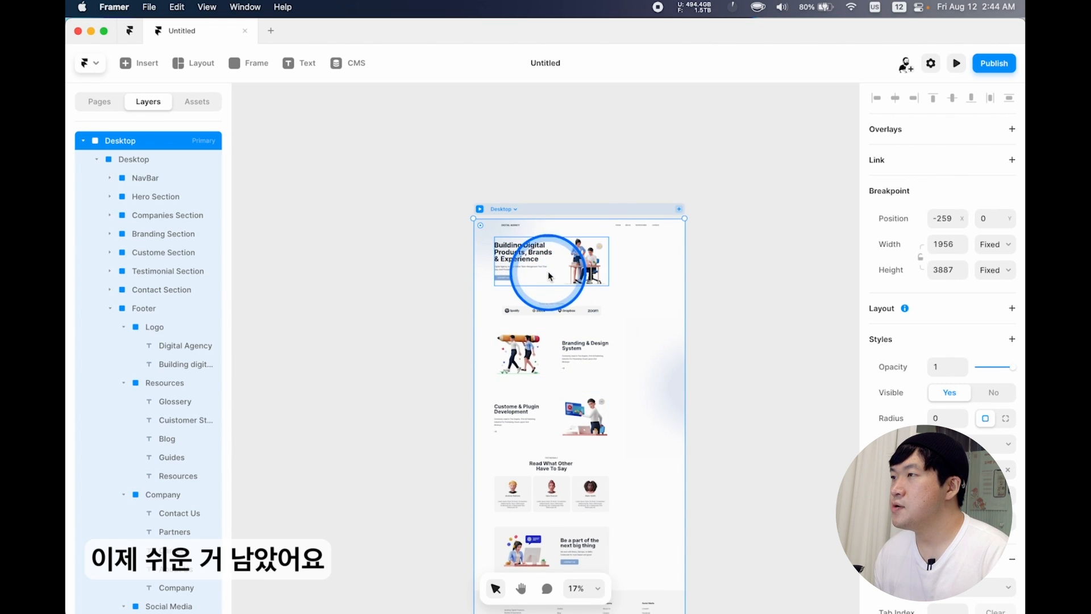
click(550, 277)
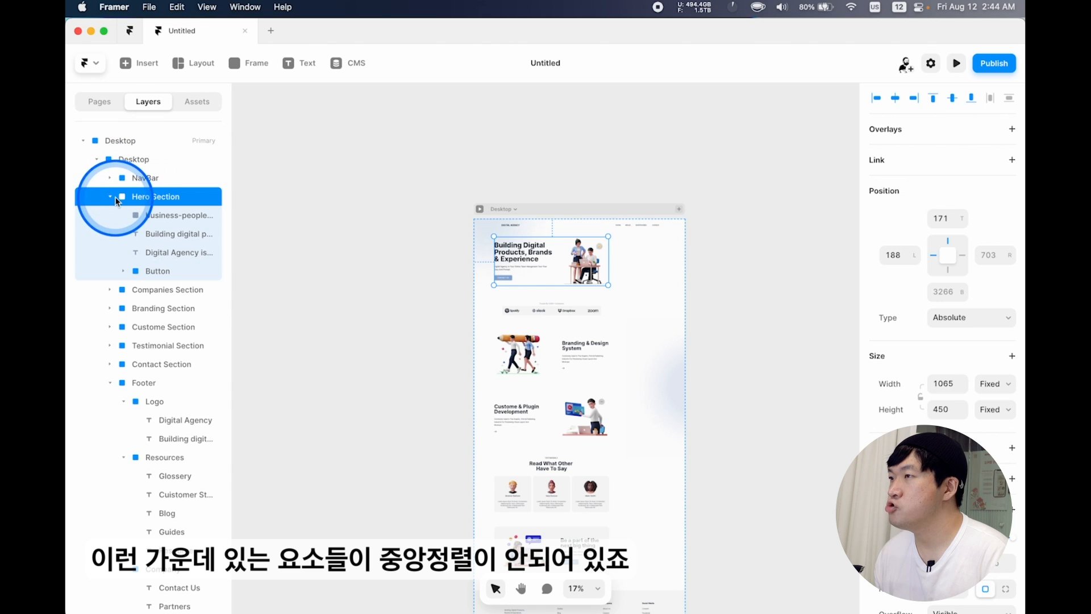
click(895, 98)
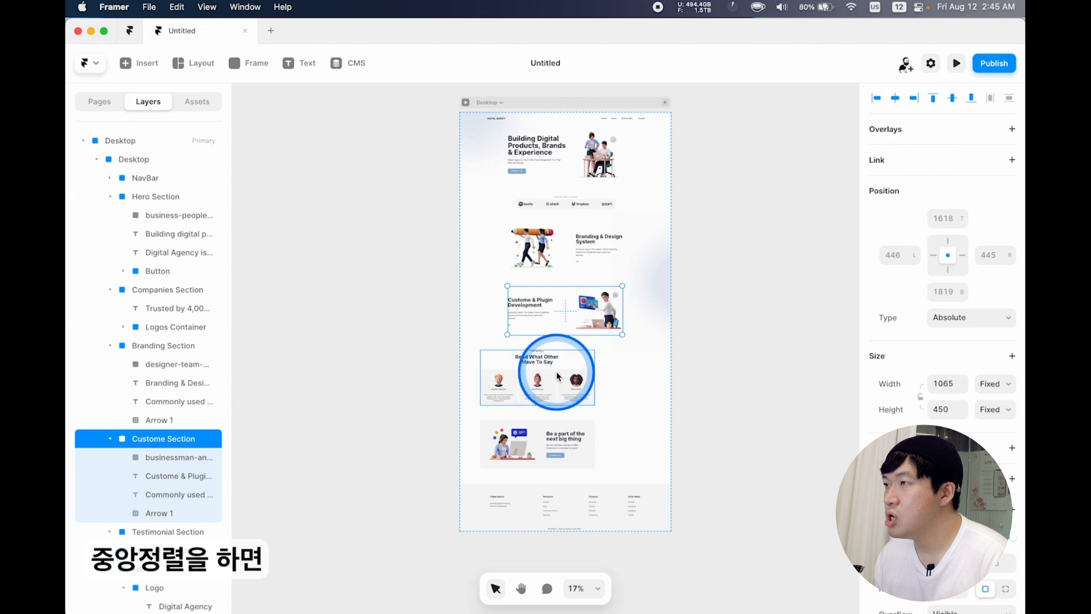
Centre the Testimonial Section and the Contact Section horizontally on the Desktop page.
click(558, 376)
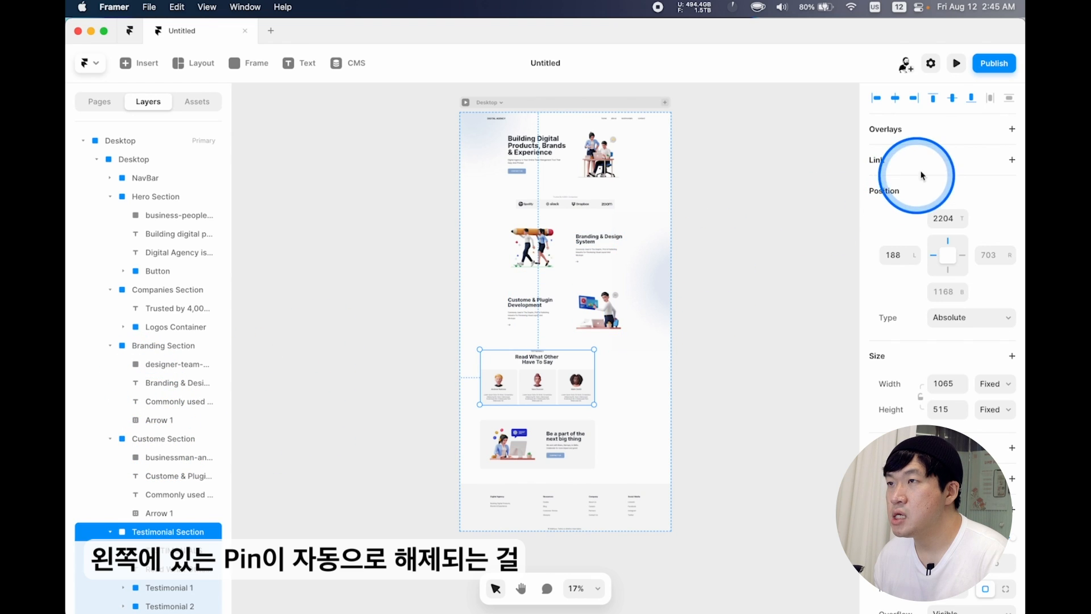
click(903, 98)
scroll(585, 341, down, 3)
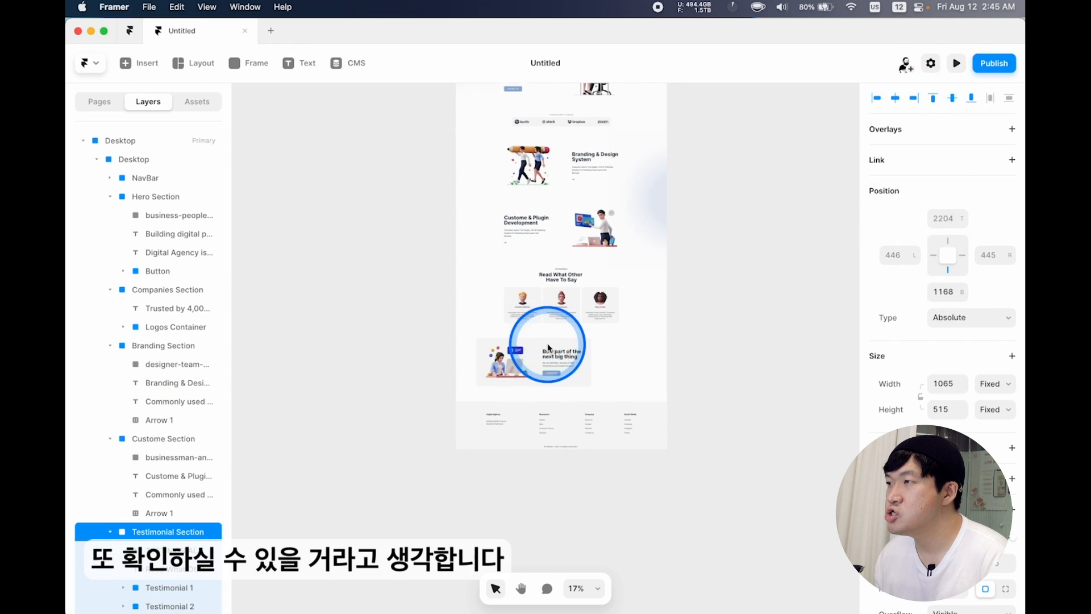
click(573, 338)
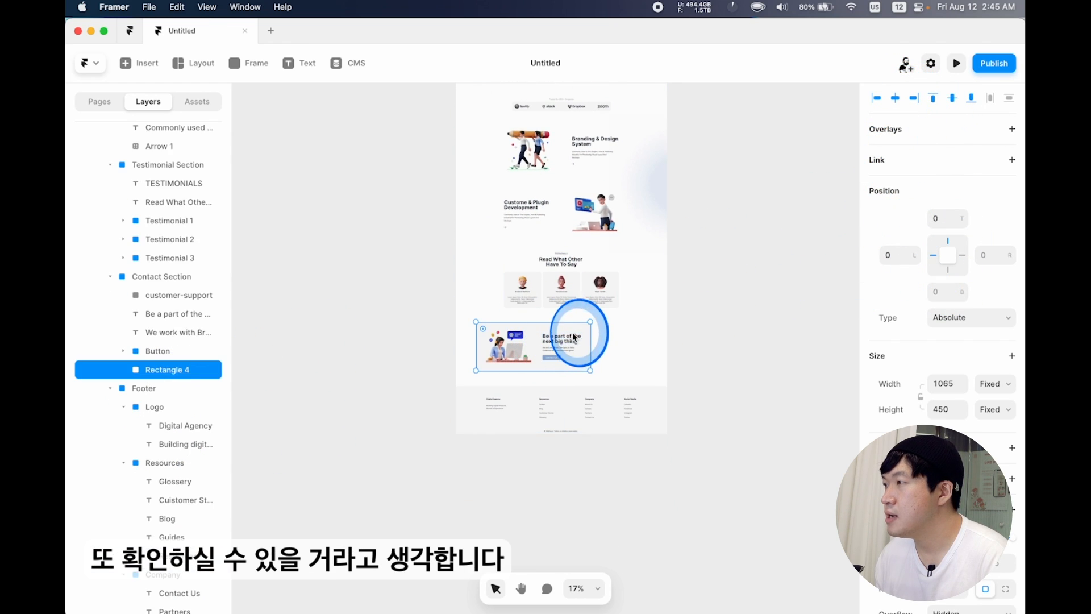
click(173, 279)
Set the Desktop breakpoint's width to 1440 and review the page from top to bottom in the preview.
click(573, 142)
click(949, 246)
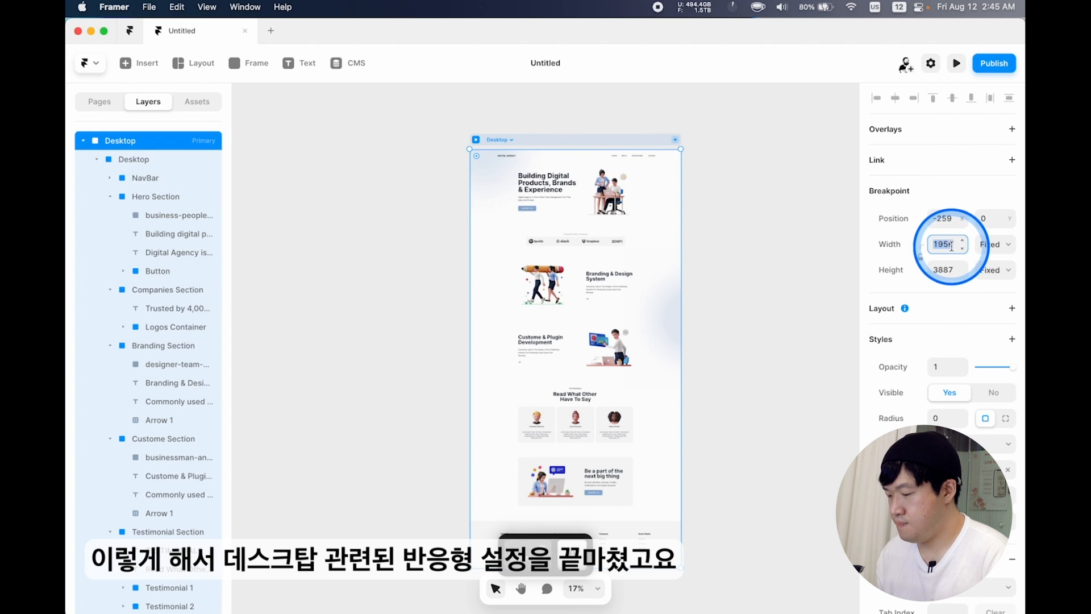
key(super+p)
scroll(682, 375, down, 14)
scroll(681, 377, down, 10)
key(Escape)
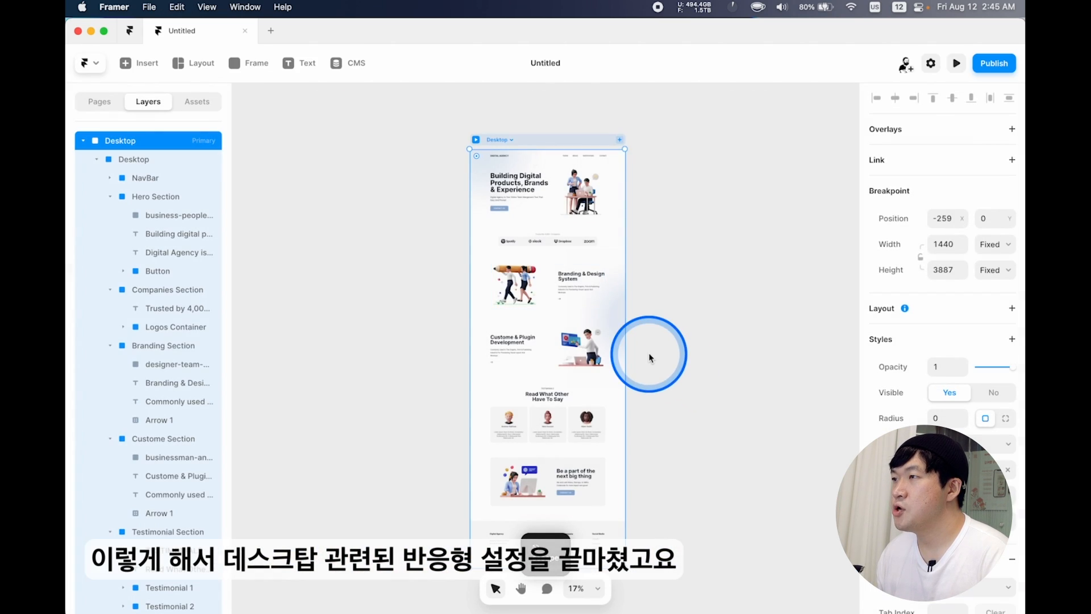
Widen the Desktop breakpoint to about 2134 px and check the layout in the preview's Responsive and Scale to Fit modes.
drag(623, 160, 700, 164)
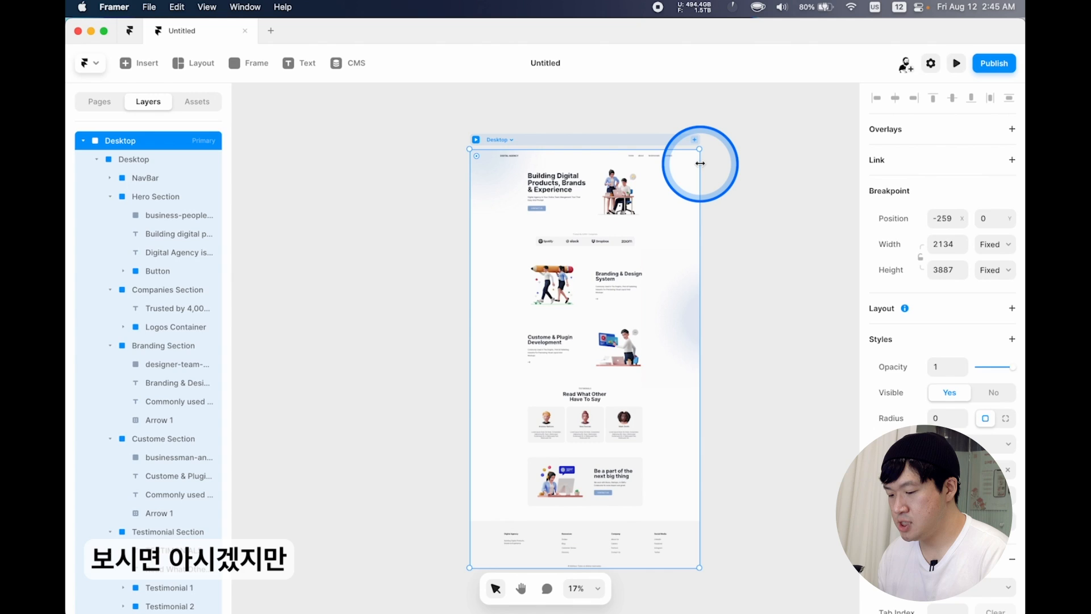
key(super+p)
scroll(642, 290, down, 8)
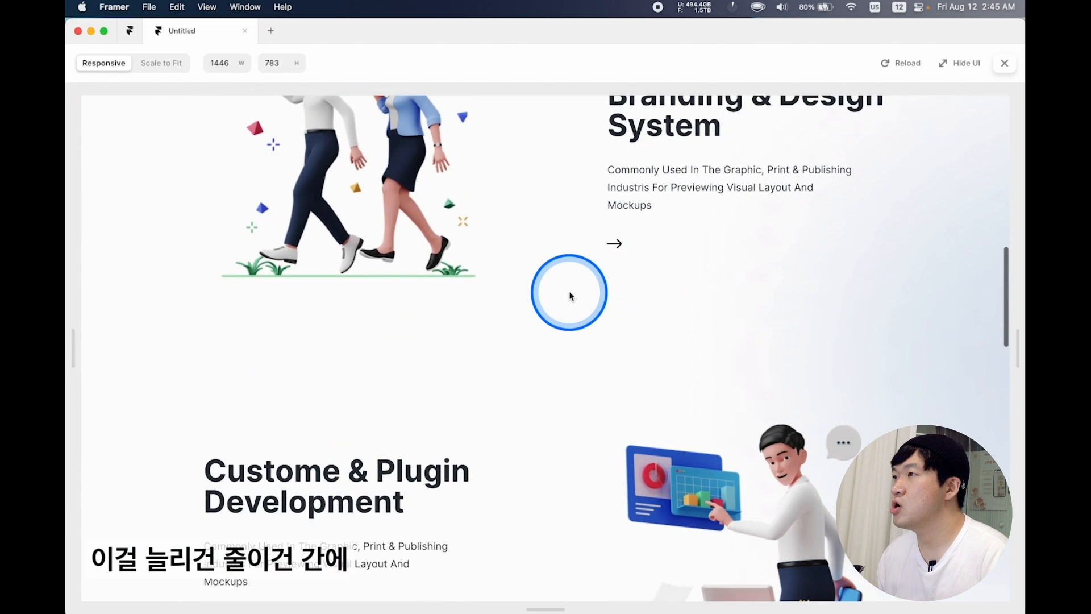
scroll(570, 295, down, 15)
click(161, 63)
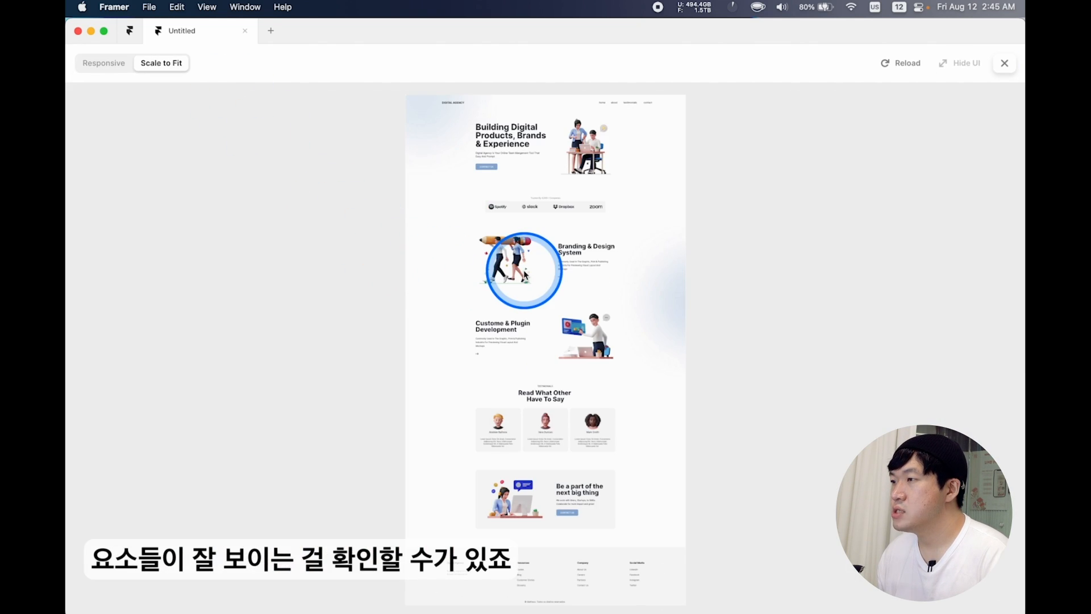
click(108, 74)
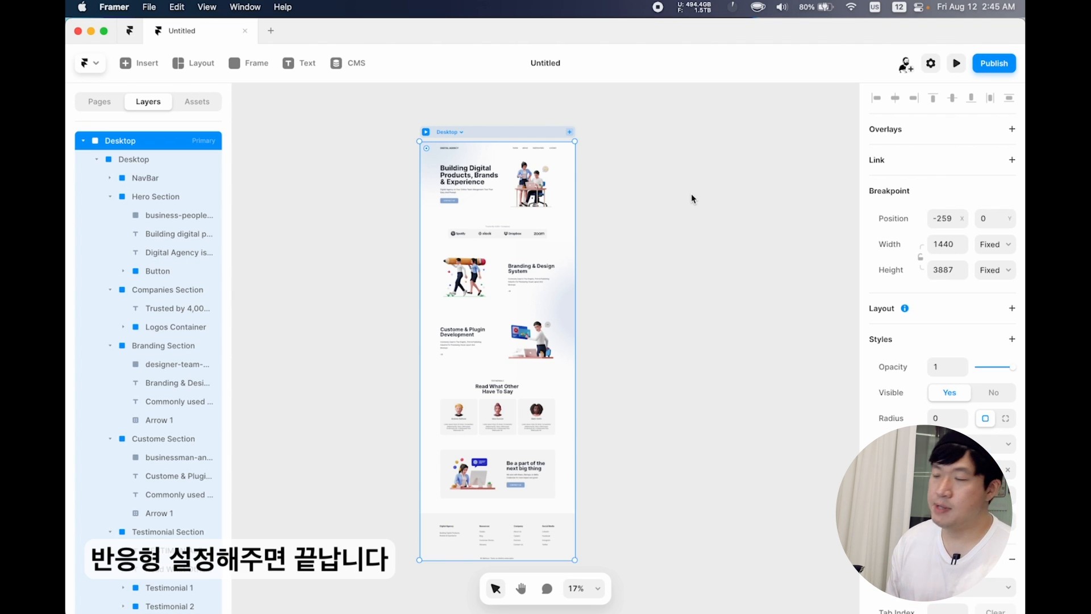
Switch to Figma and copy the Mobile frame with the Framer Copy Paste plugin.
key(ctrl+b)
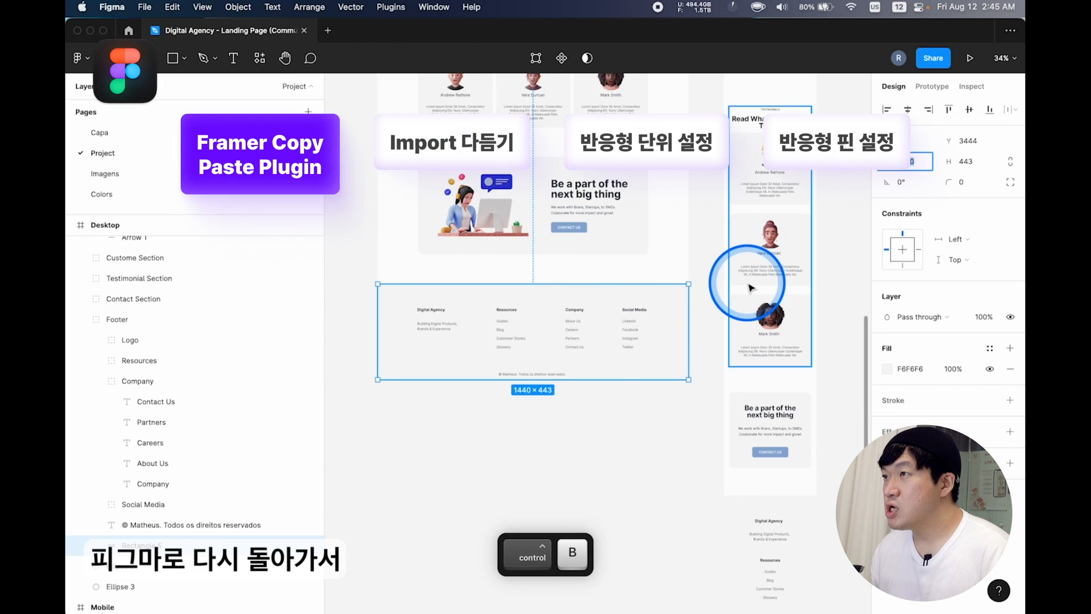
scroll(748, 288, up, 15)
scroll(707, 207, right, 5)
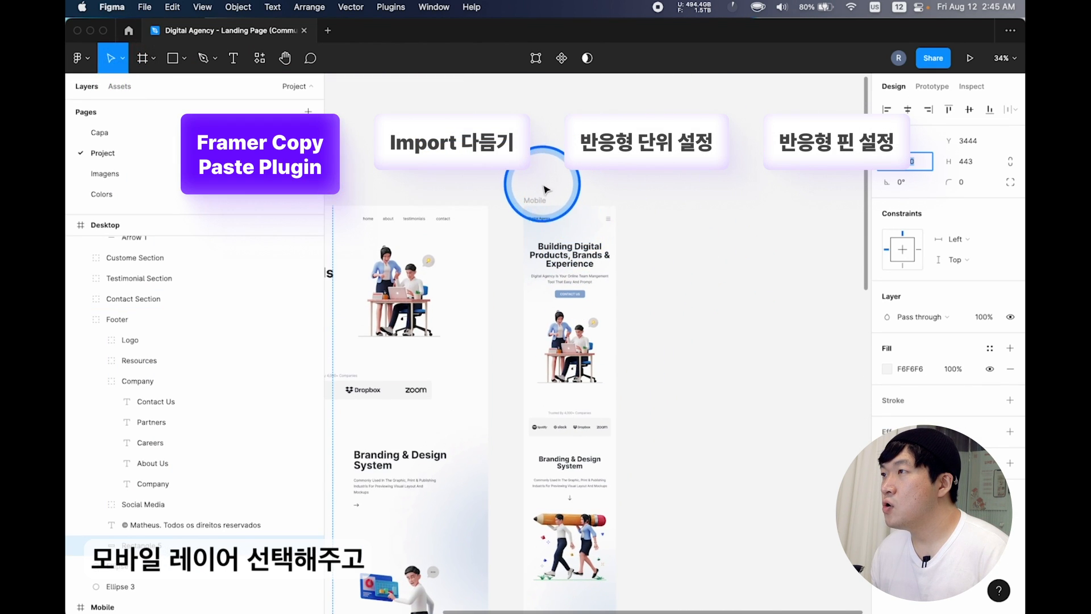
click(559, 203)
key(super+p)
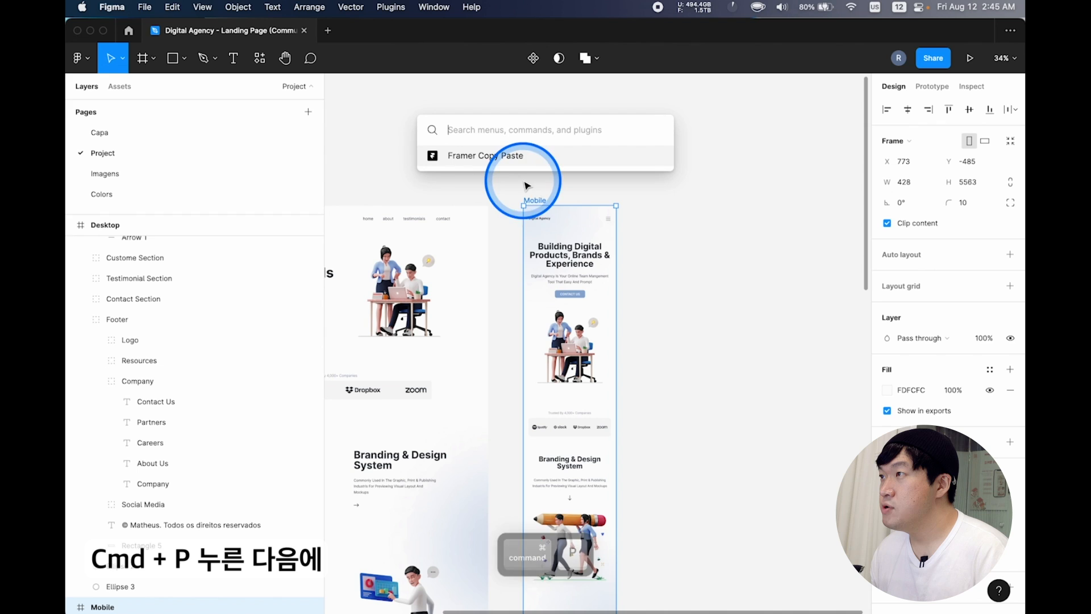
click(514, 159)
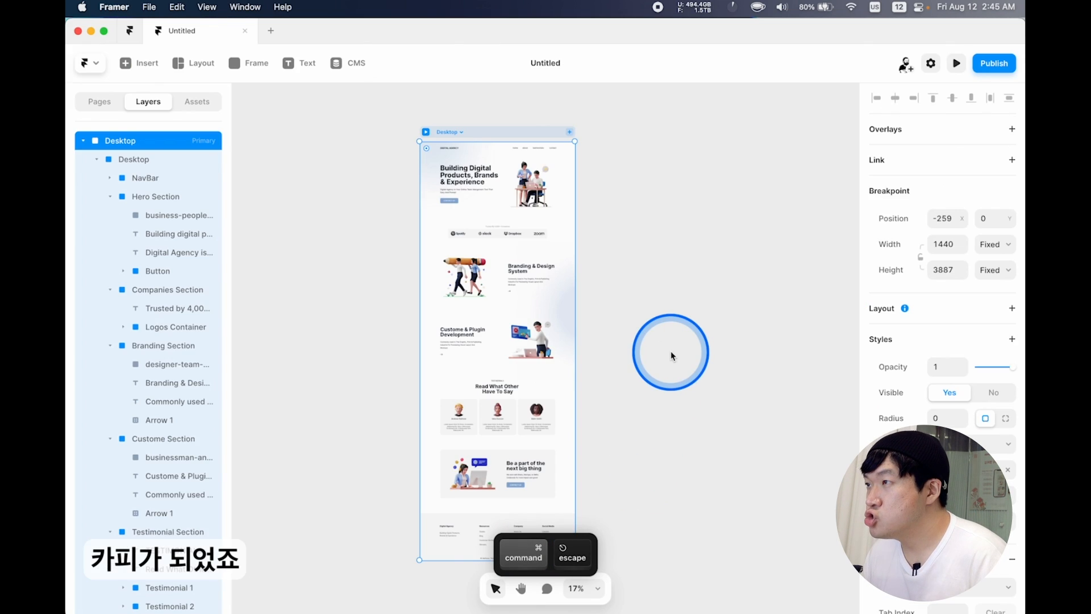
Switch to Framer, paste the copied Mobile frame, and place it beside the Desktop breakpoint at about X 2512, Y 0.
key(Escape)
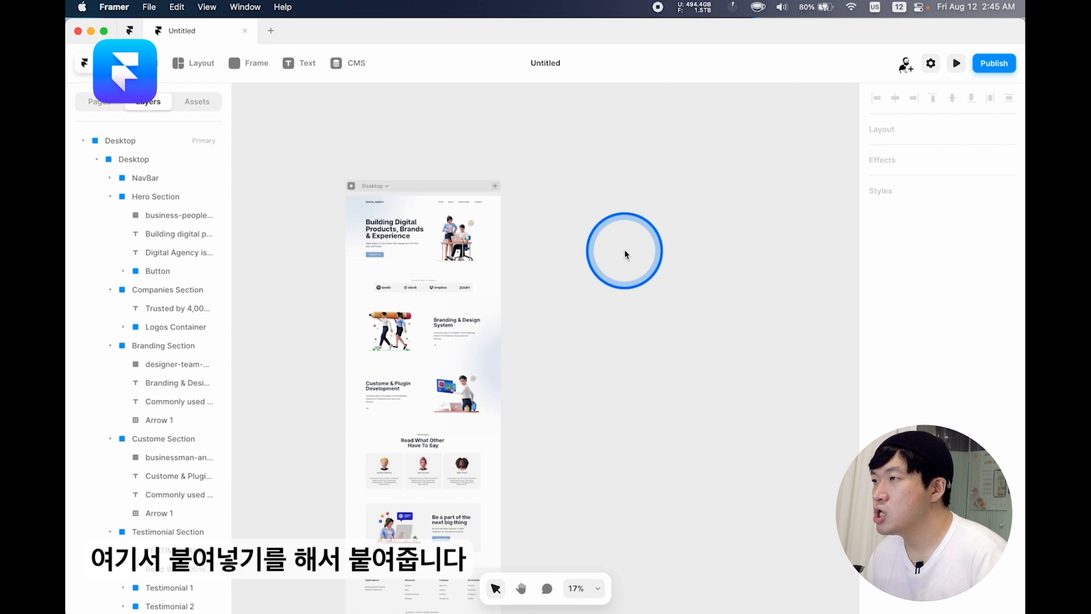
key(super+v)
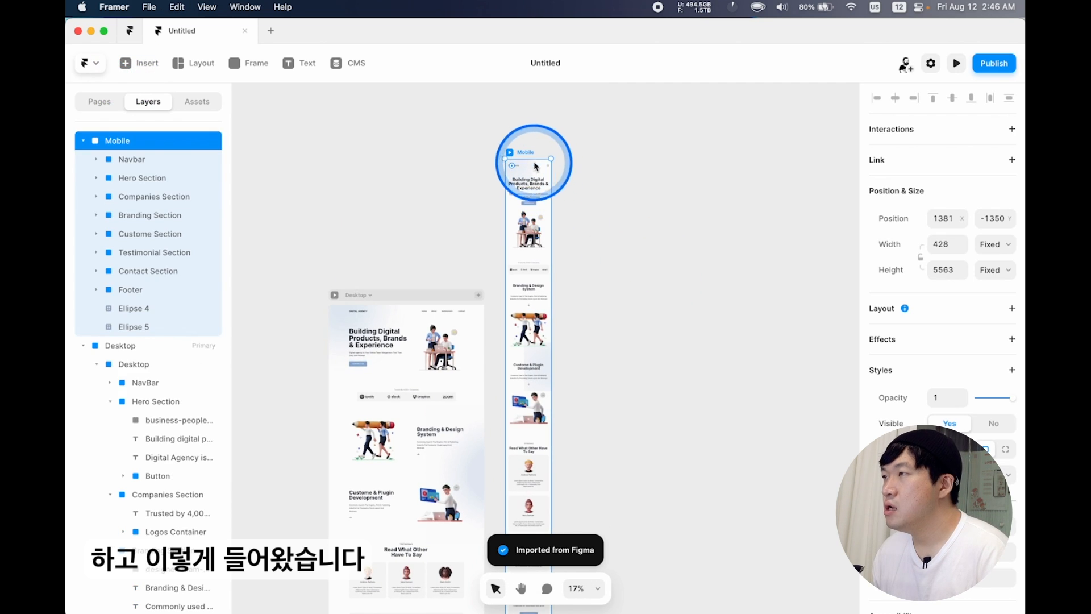
drag(524, 152, 646, 297)
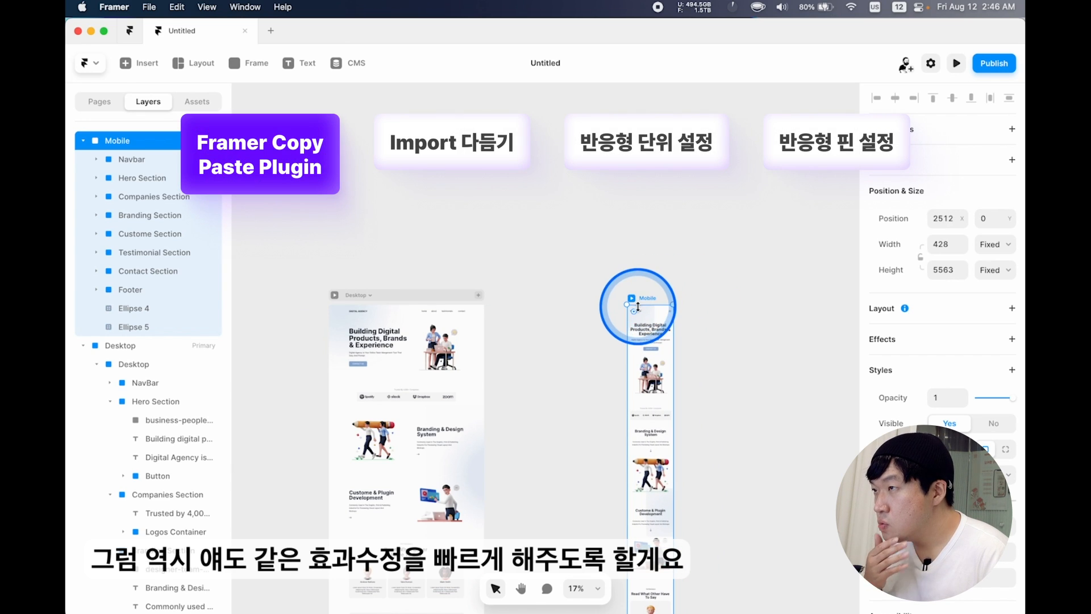
Replace Ellipse 4 in Framer's Mobile frame with a PNG of it from Figma, ordered beneath the Footer layer.
scroll(567, 311, up, 5)
click(567, 310)
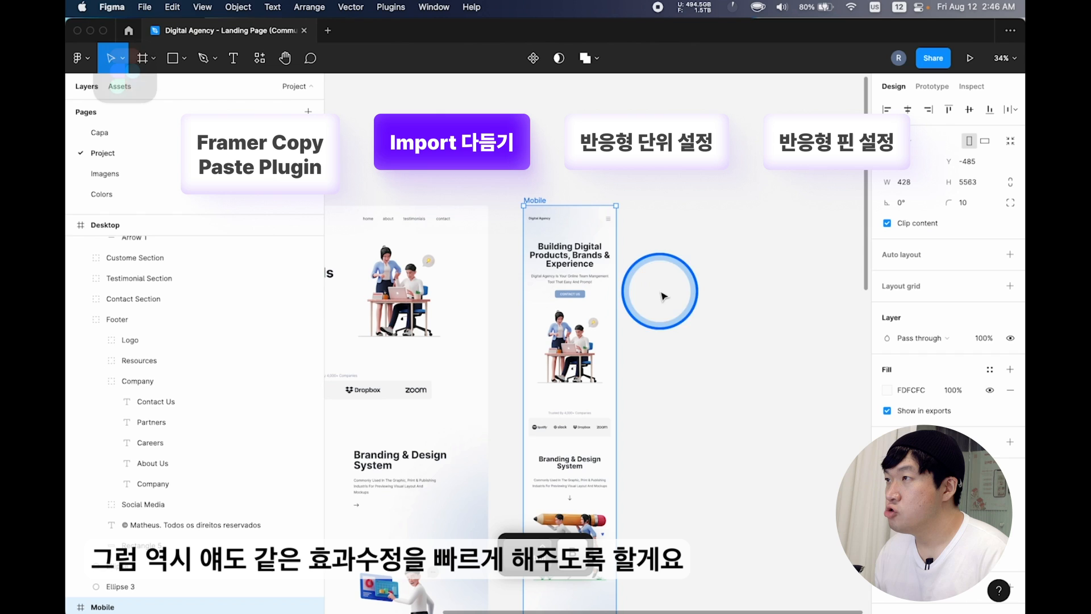
drag(657, 292, 567, 215)
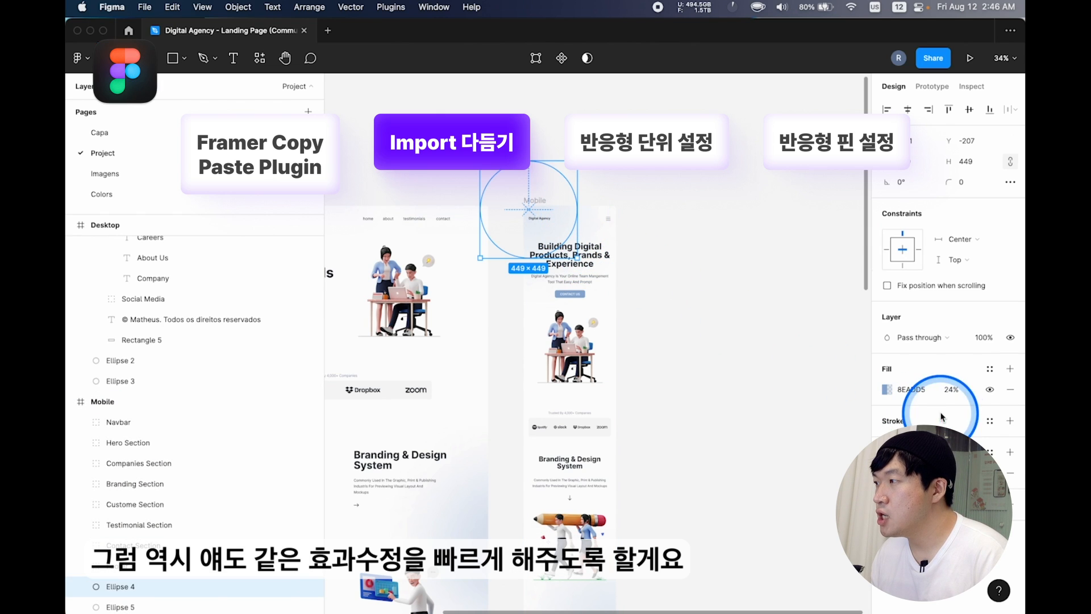
key(Return)
scroll(670, 416, down, 6)
click(612, 325)
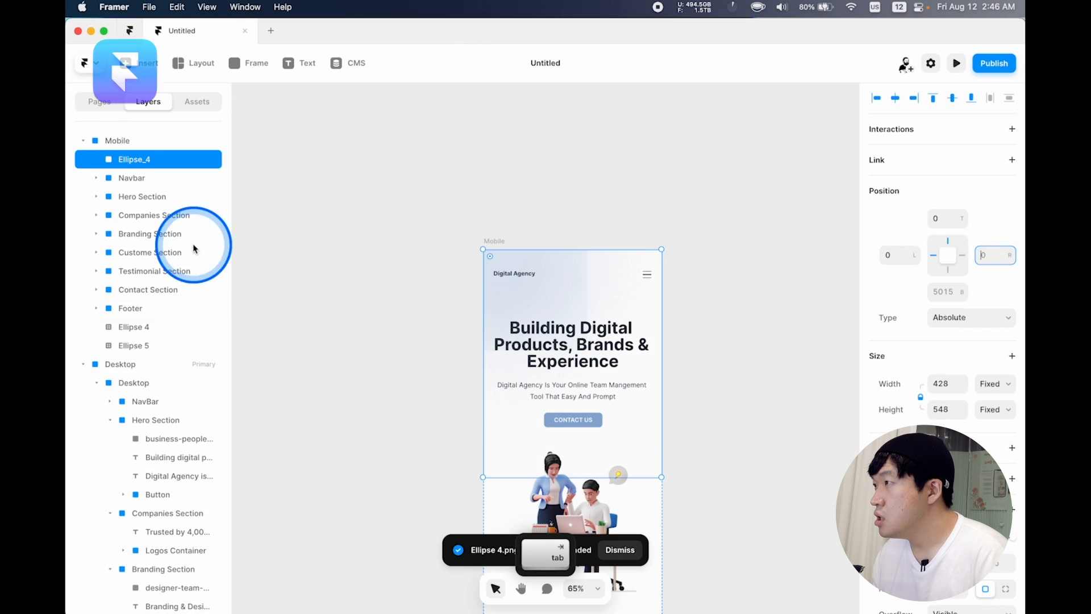
drag(195, 244, 146, 305)
key(BackSpace)
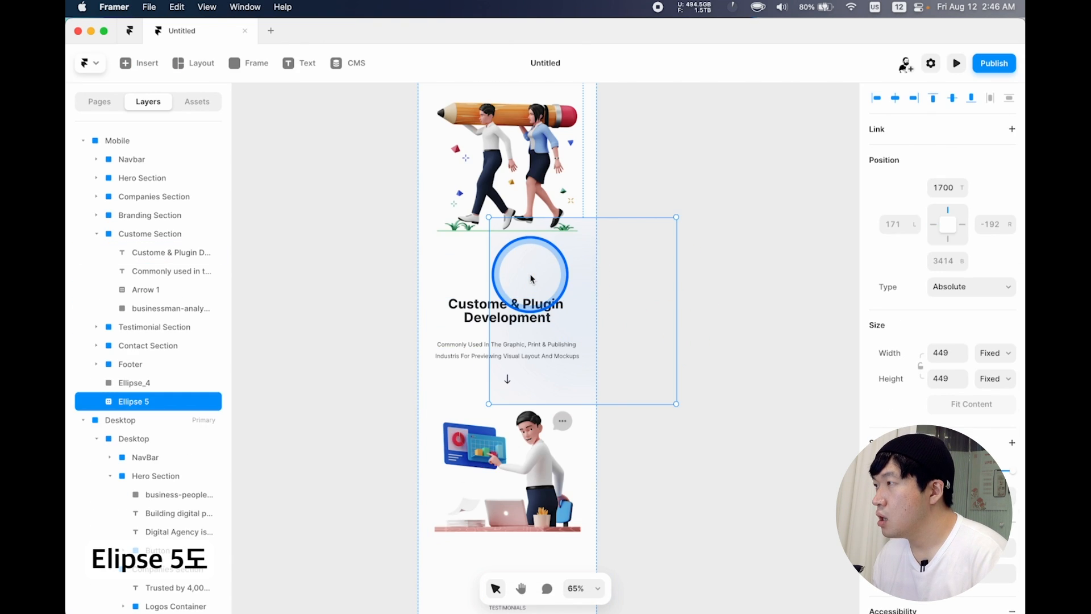
Replace Ellipse 5 in the Mobile frame with an image of the same ellipse taken from Figma.
drag(426, 285, 145, 421)
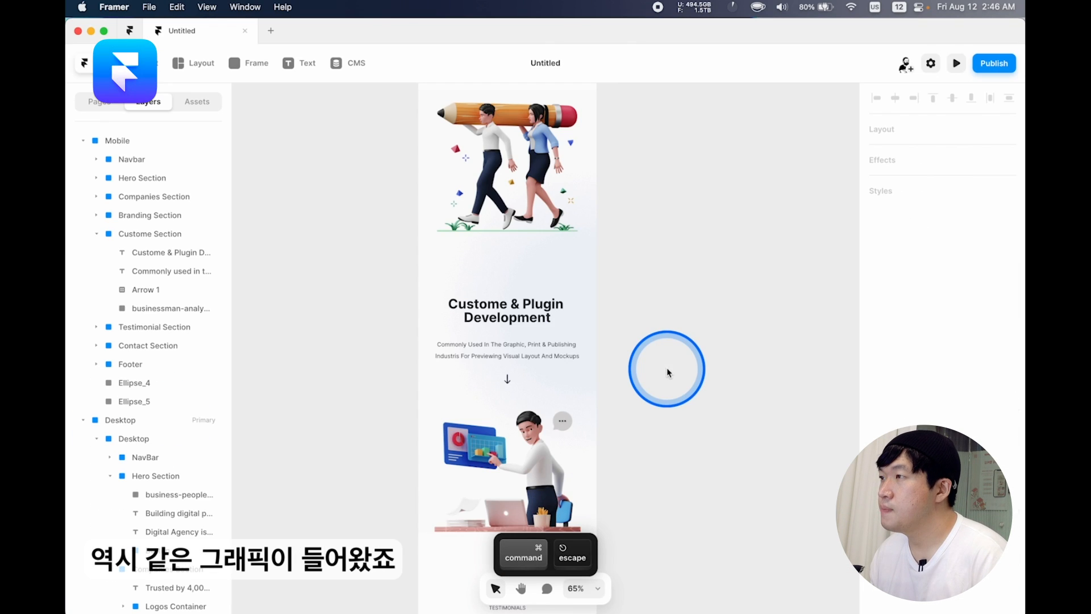
scroll(664, 368, down, 10)
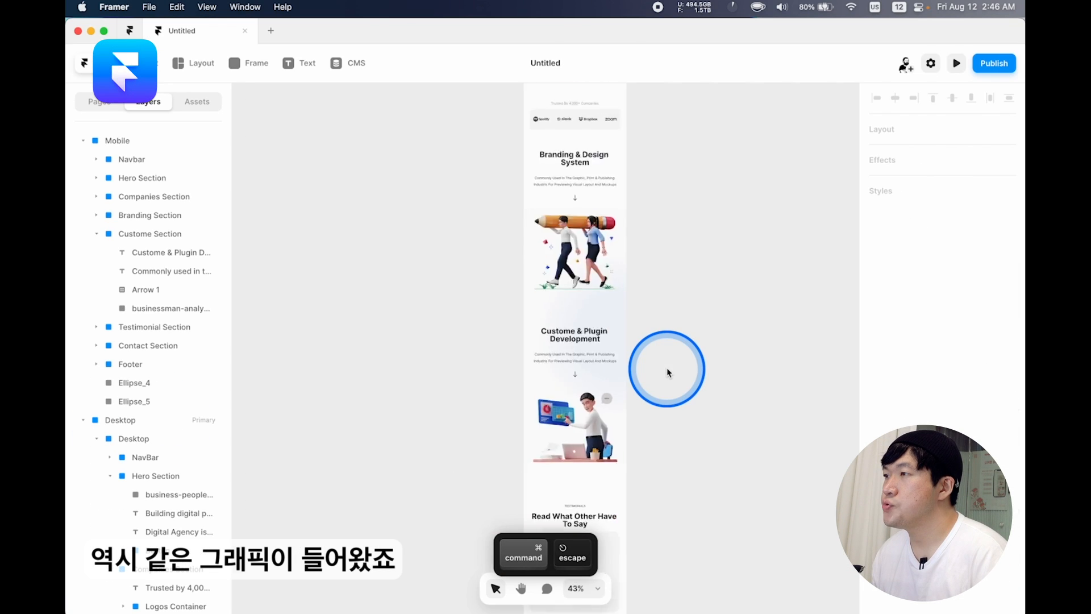
Check the Mobile navbar's menu icon in Figma, and correct and centre its middle line, Rectangle 3, in Framer.
scroll(613, 319, up, 5)
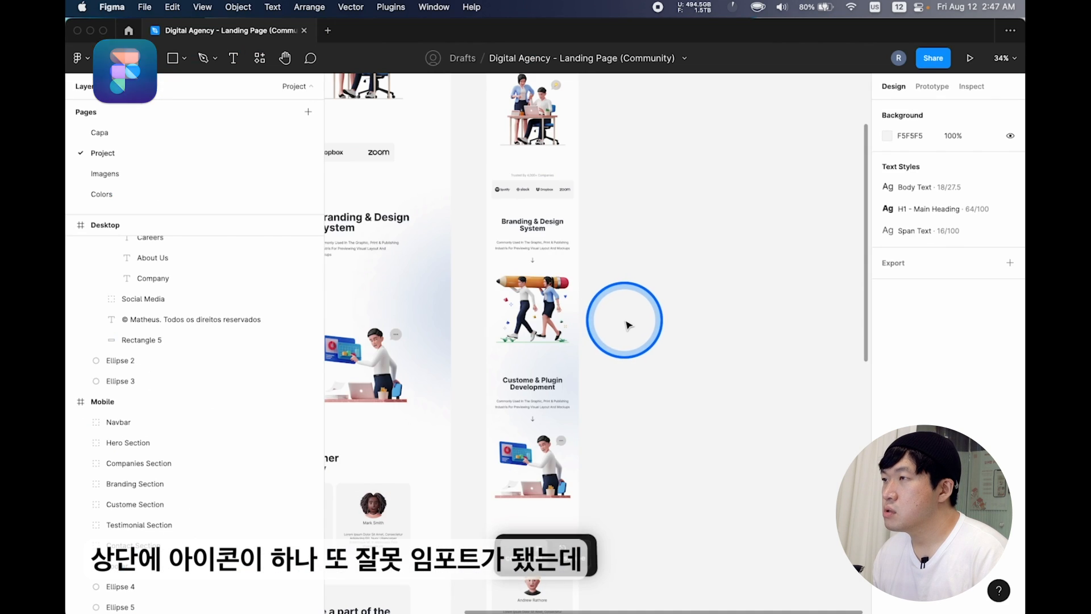
scroll(628, 321, up, 5)
scroll(581, 398, up, 10)
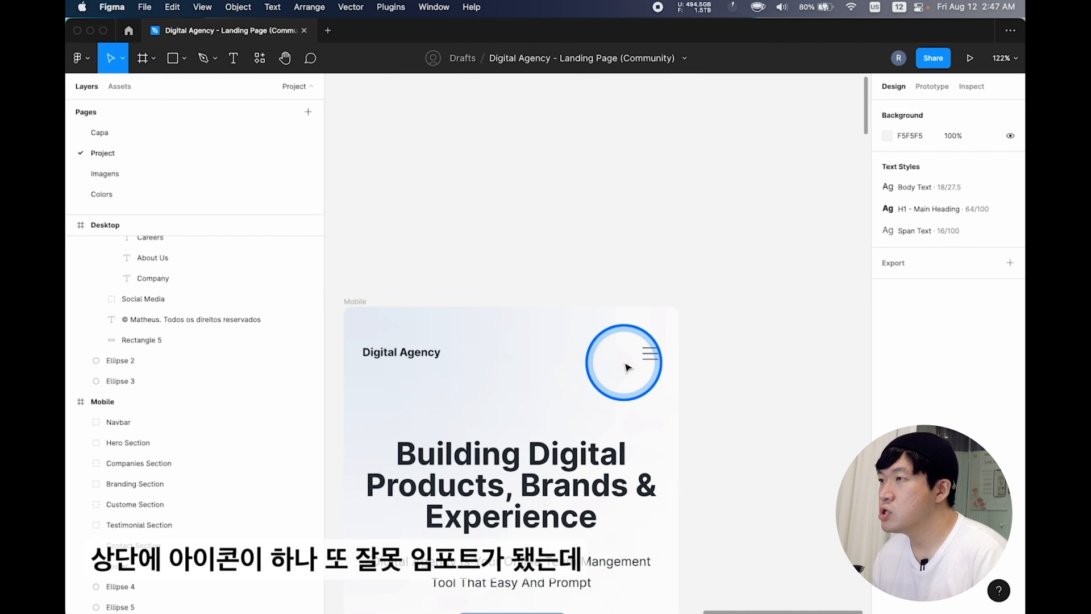
super+click(649, 352)
click(193, 487)
click(183, 504)
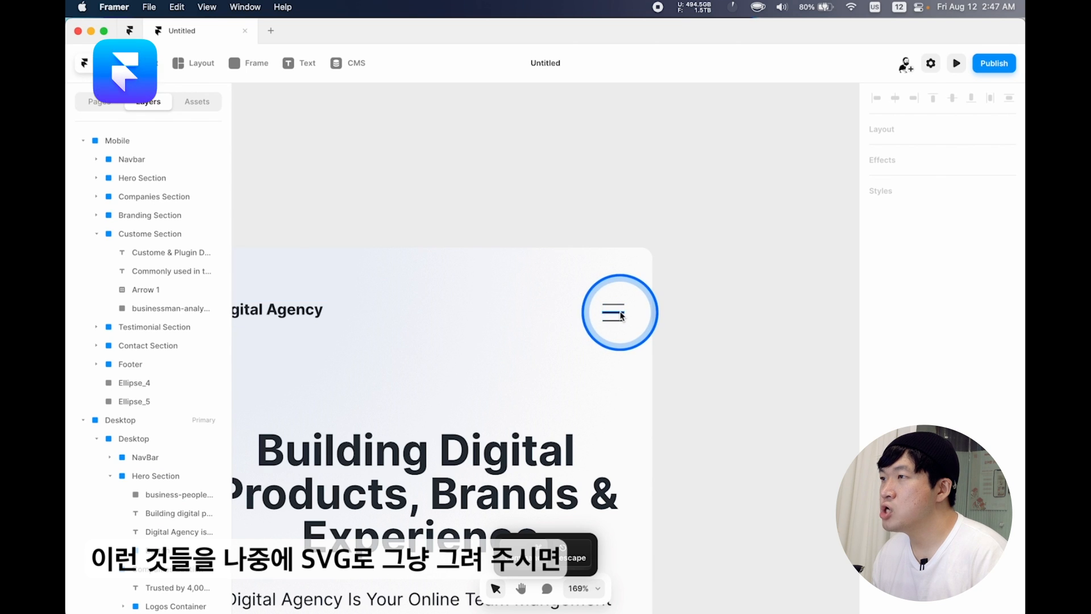
super+click(621, 316)
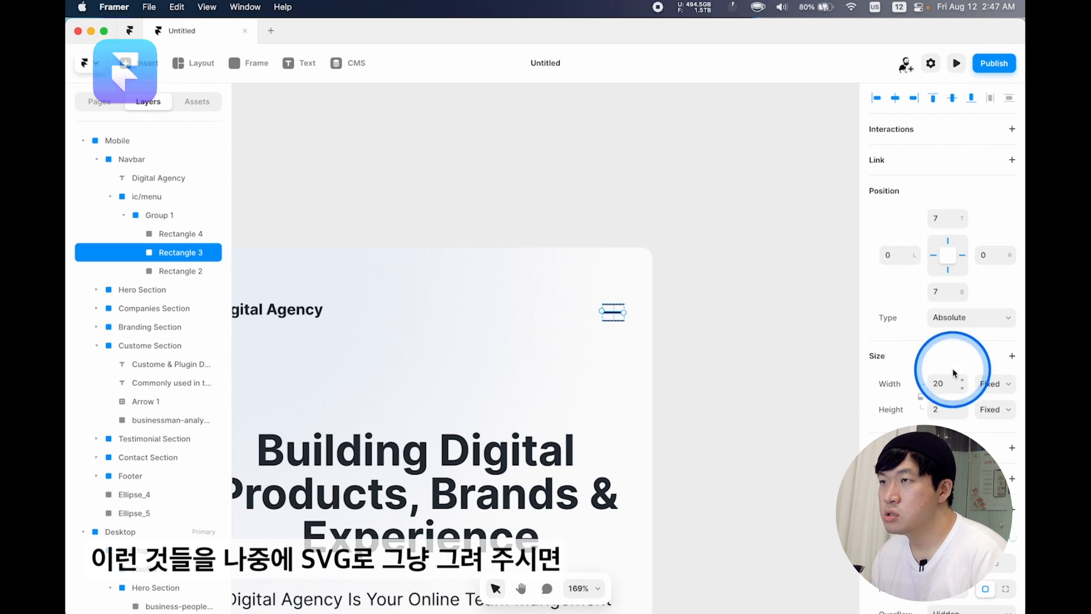
click(748, 273)
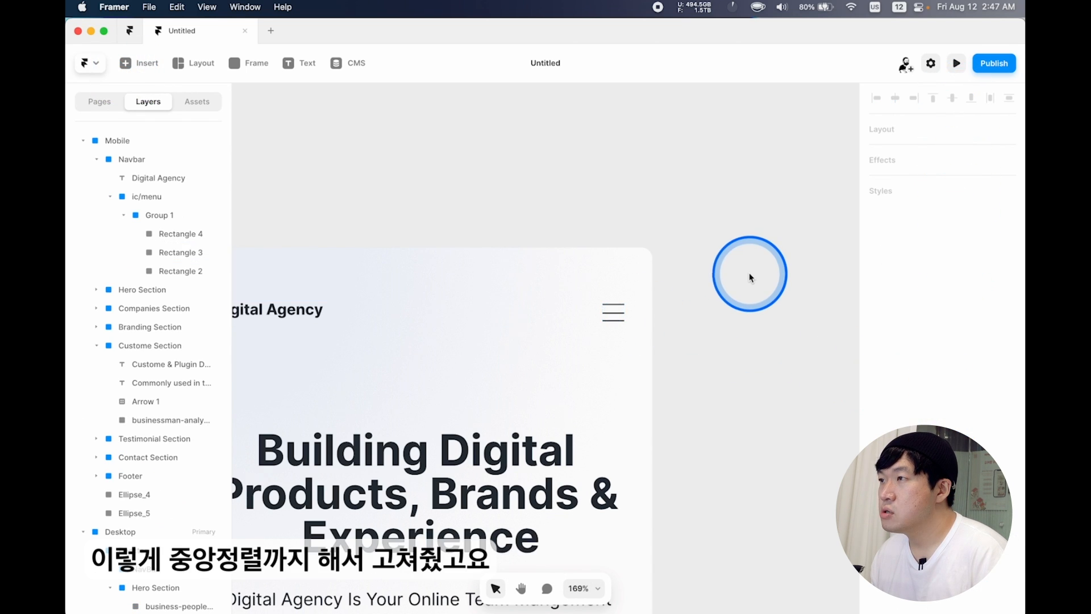
Move the Mobile frame farther away from the Desktop breakpoint, to about X 2951, Y -26.
scroll(748, 273, down, 5)
scroll(749, 276, down, 10)
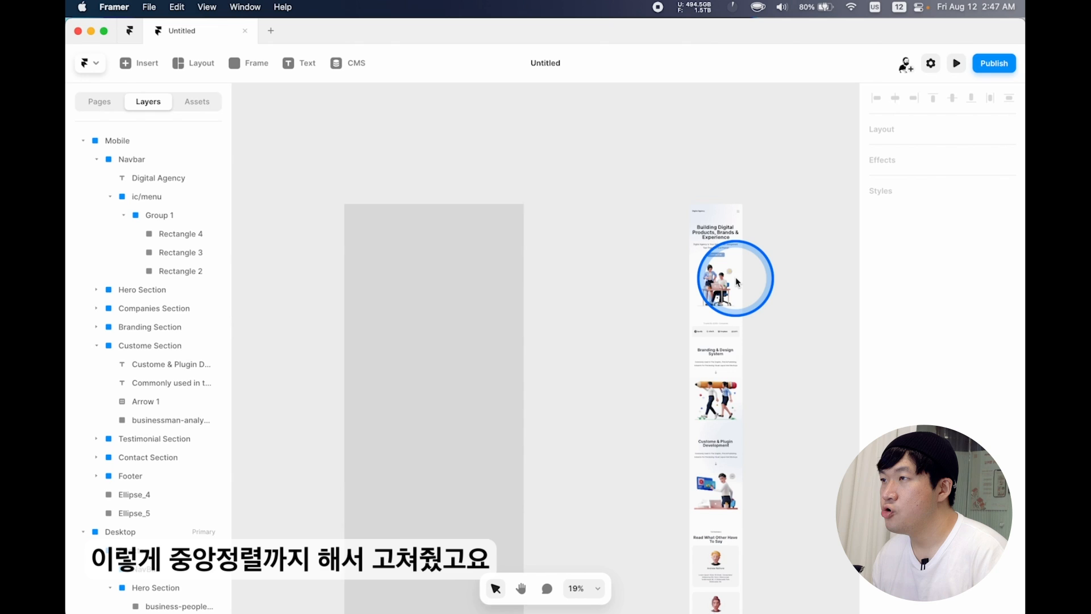
click(753, 194)
drag(754, 192, 759, 193)
Add a 390 px Phone breakpoint to the Desktop page.
scroll(493, 196, up, 5)
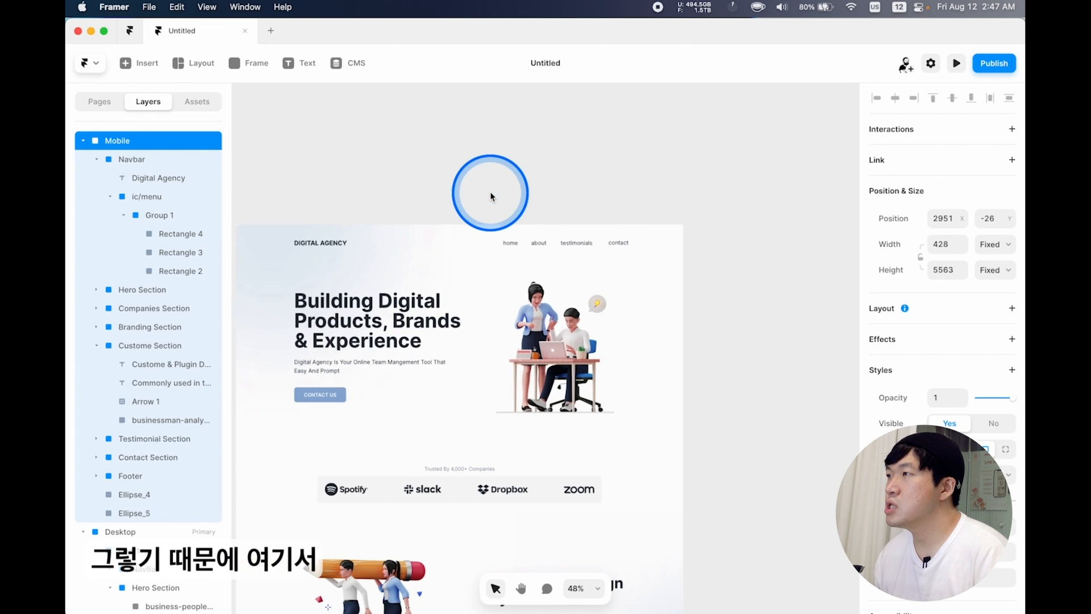
click(670, 205)
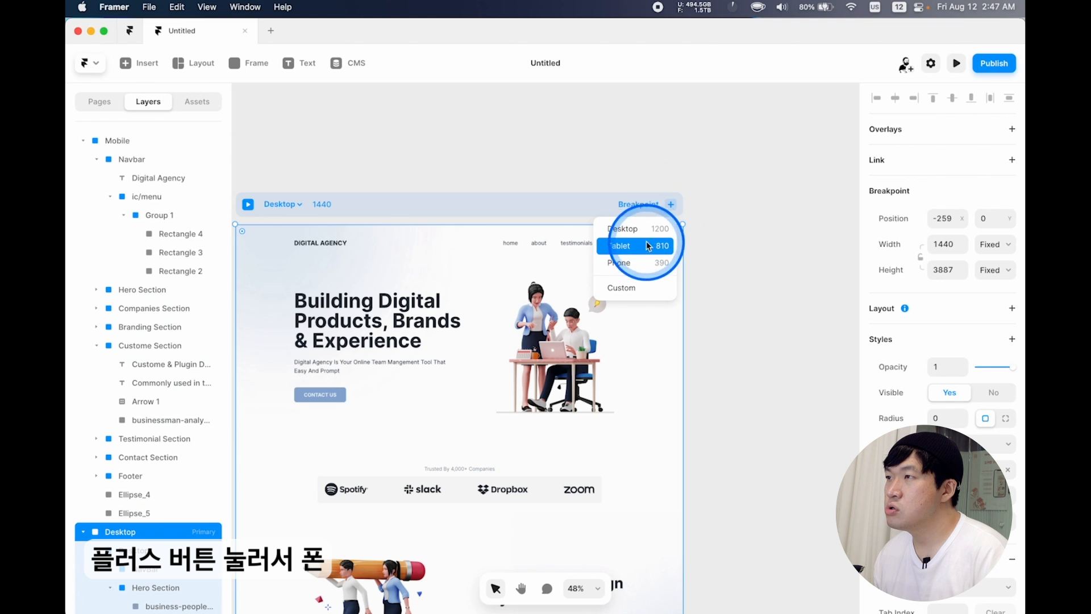
click(676, 262)
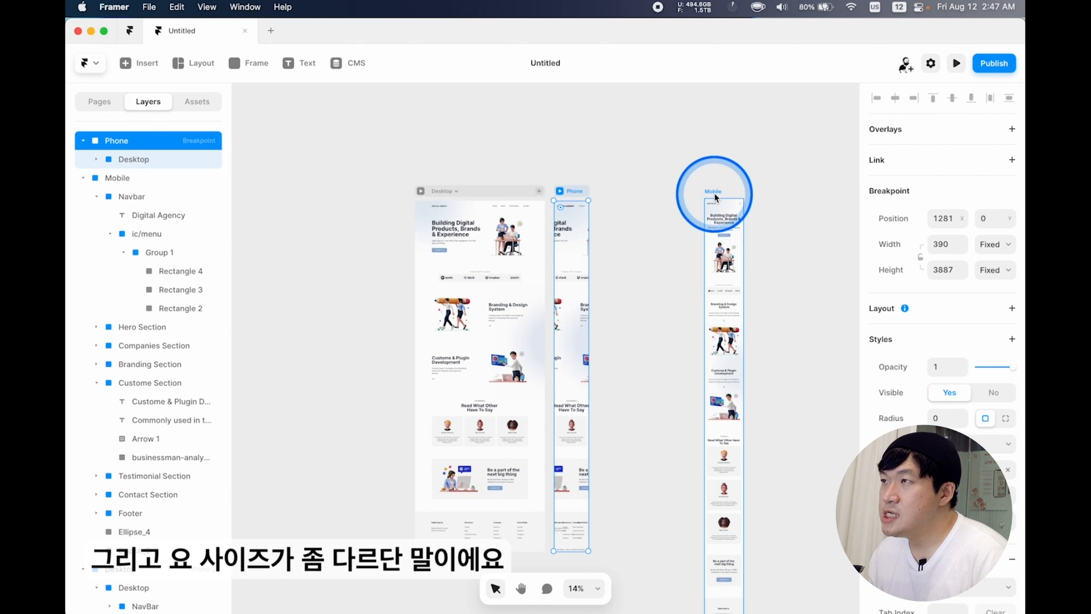
Match the Phone breakpoint to the Mobile frame's size by setting its width to 428 and height to 5563.
click(713, 192)
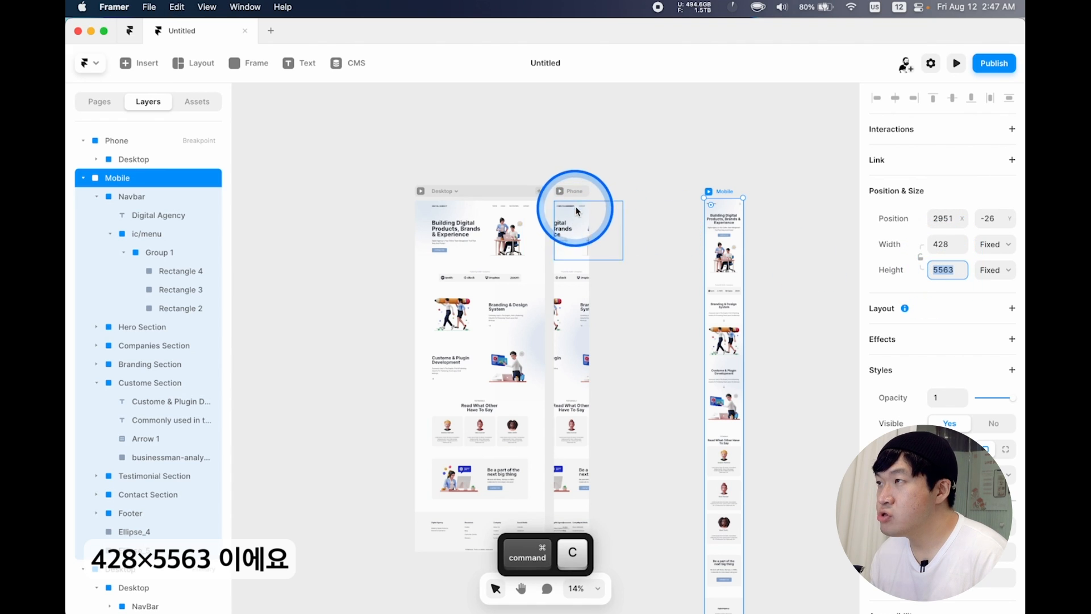
click(574, 191)
click(943, 244)
text(42)
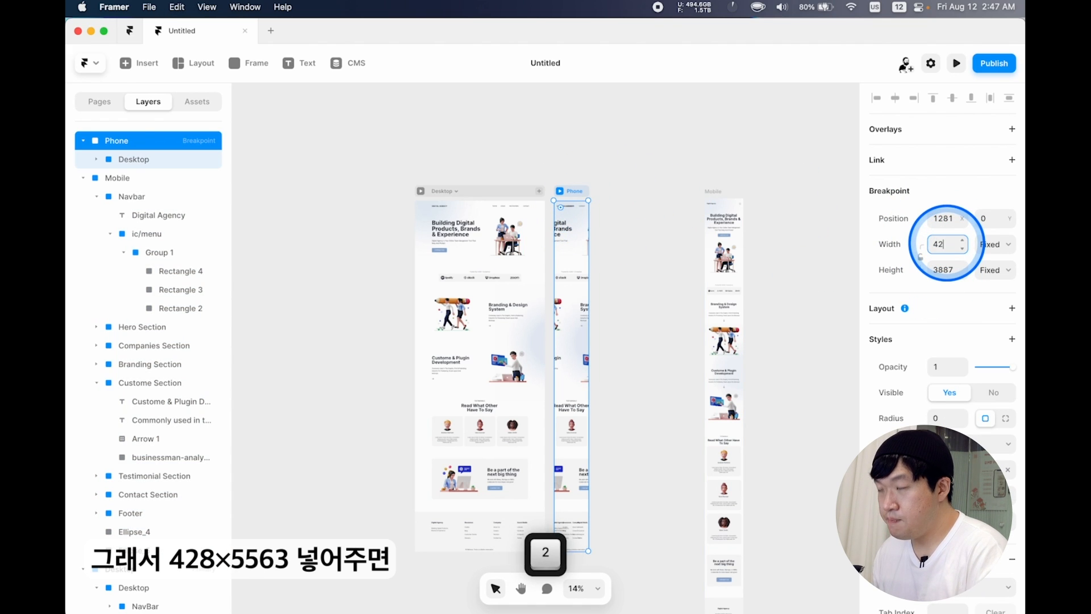
text(8)
key(Tab)
text(5563)
key(Tab)
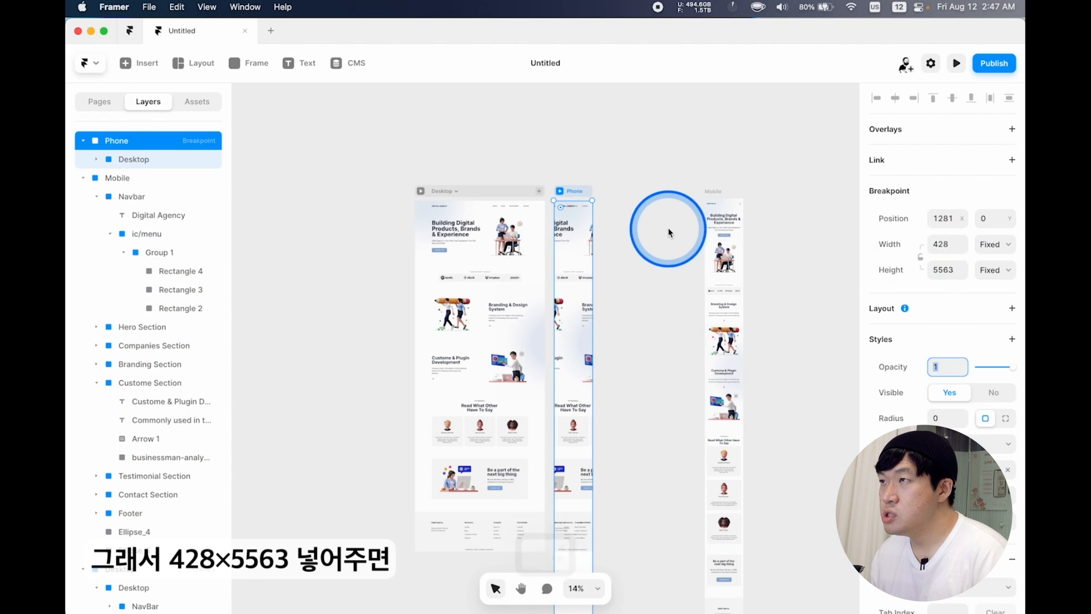
Cut the standalone Mobile frame from the canvas and paste it inside the Phone breakpoint.
click(715, 192)
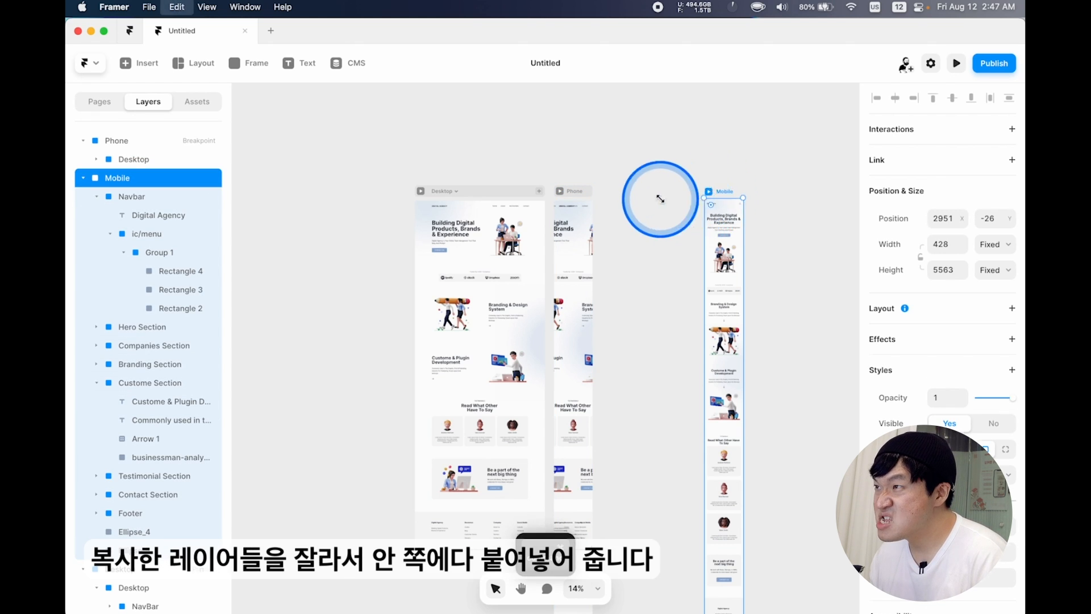
key(super+x)
click(583, 190)
key(super+v)
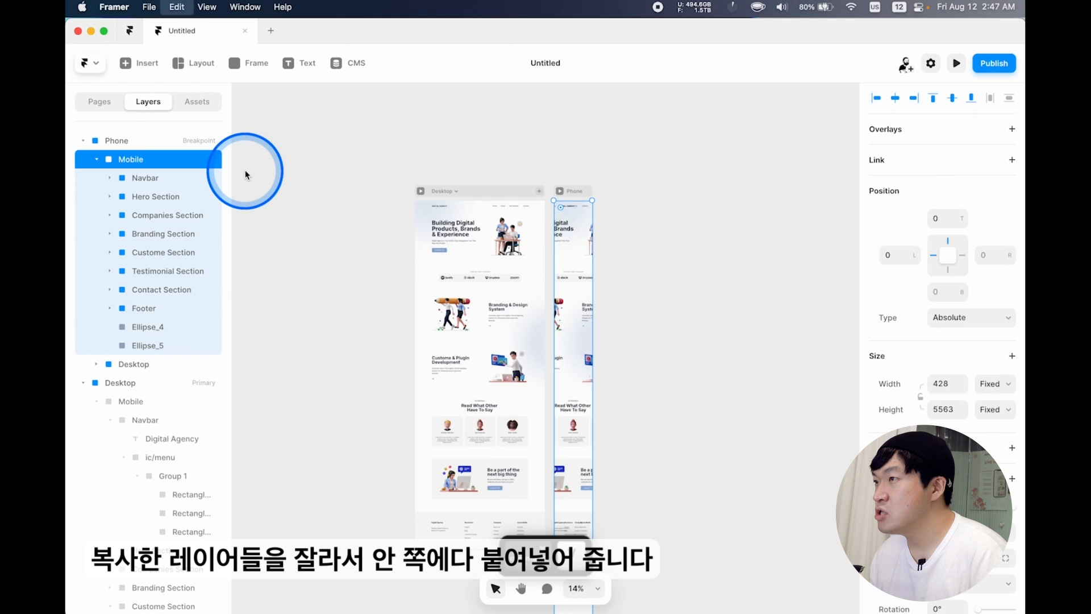
click(495, 196)
click(578, 193)
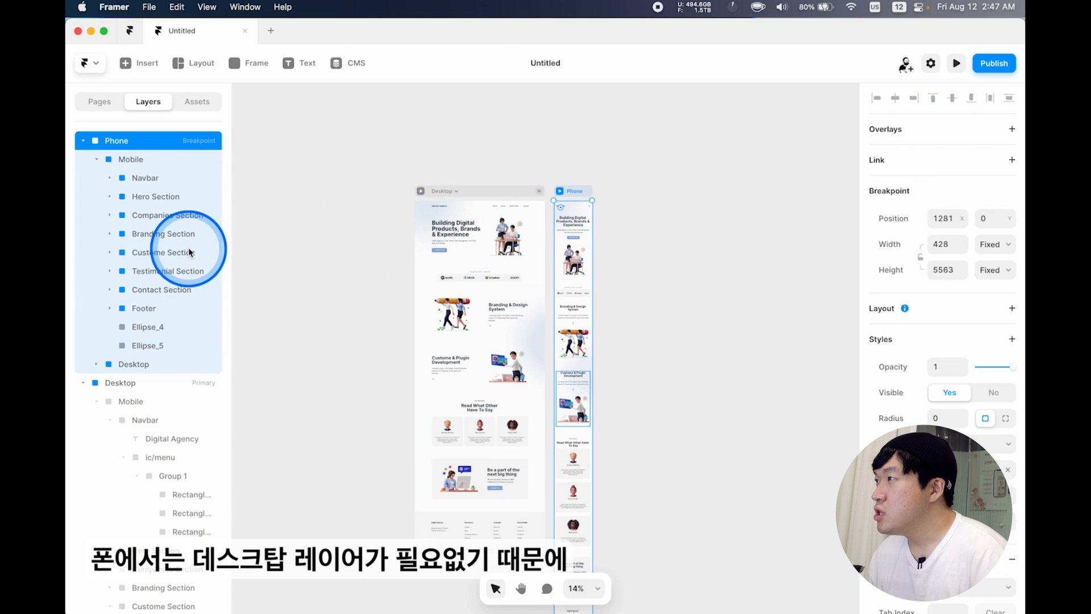
Collapse the Mobile layer in the Phone breakpoint and hide the Desktop layer beneath it.
click(97, 161)
click(134, 180)
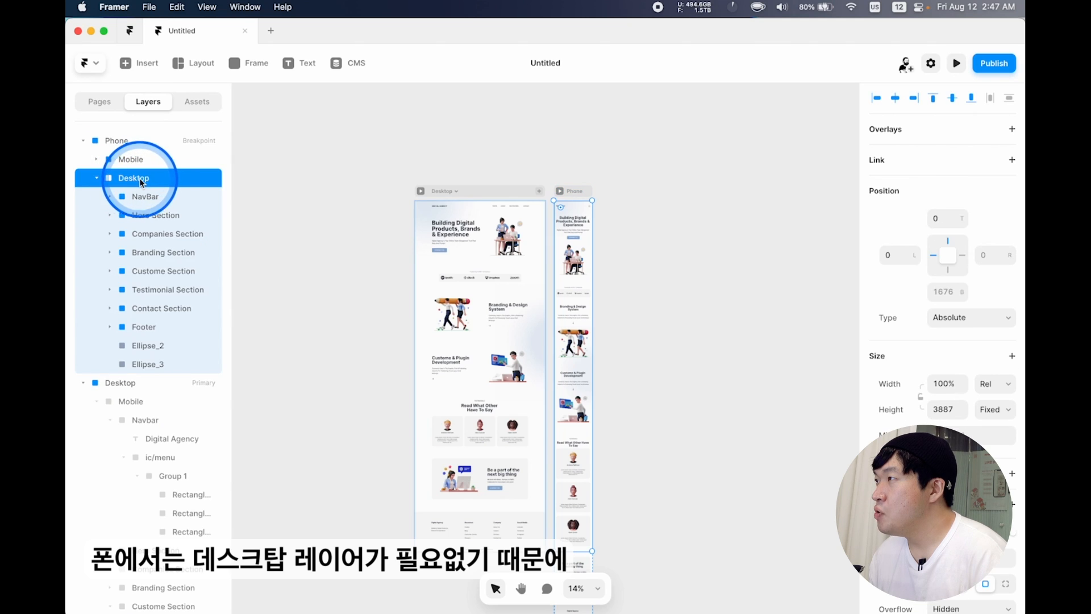
right_click(134, 179)
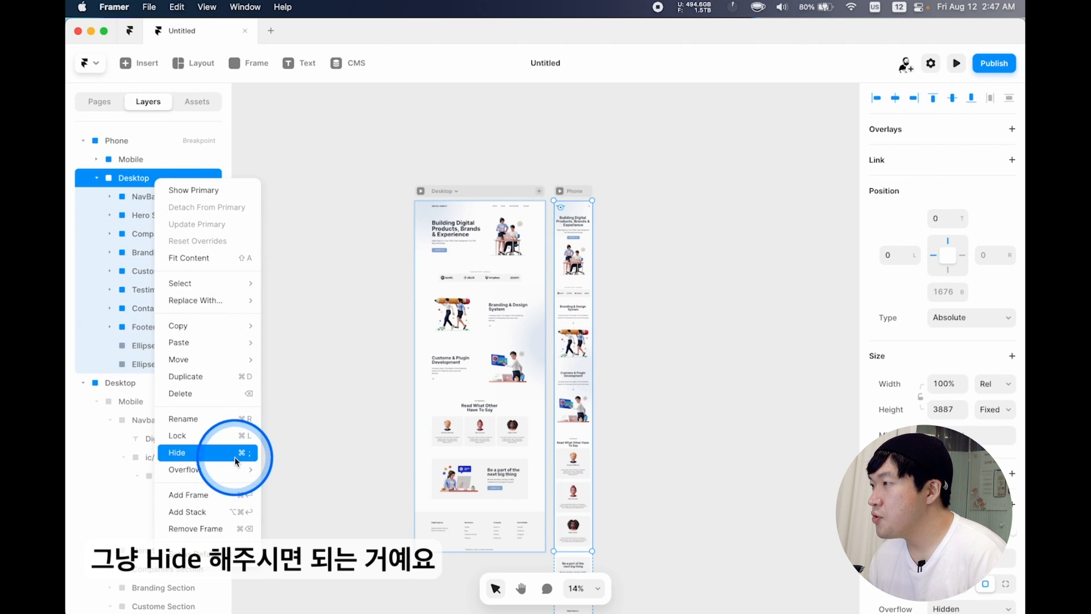
click(216, 452)
Preview the Desktop breakpoint, narrowing the page below 1440 px and widening it again to check the layout switch.
click(543, 262)
key(super+p)
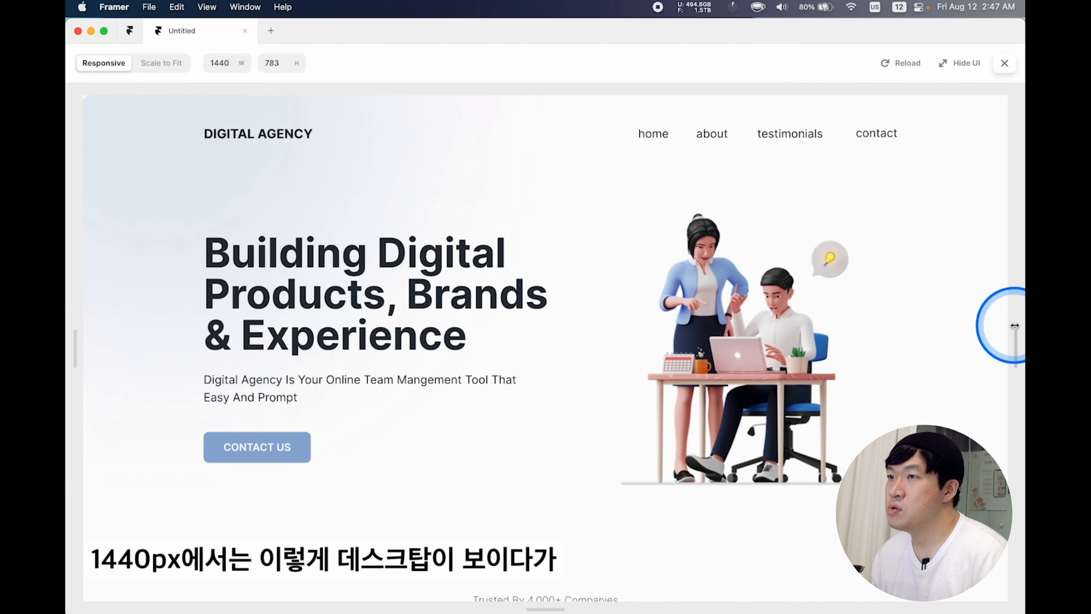
drag(1014, 328, 972, 327)
click(340, 84)
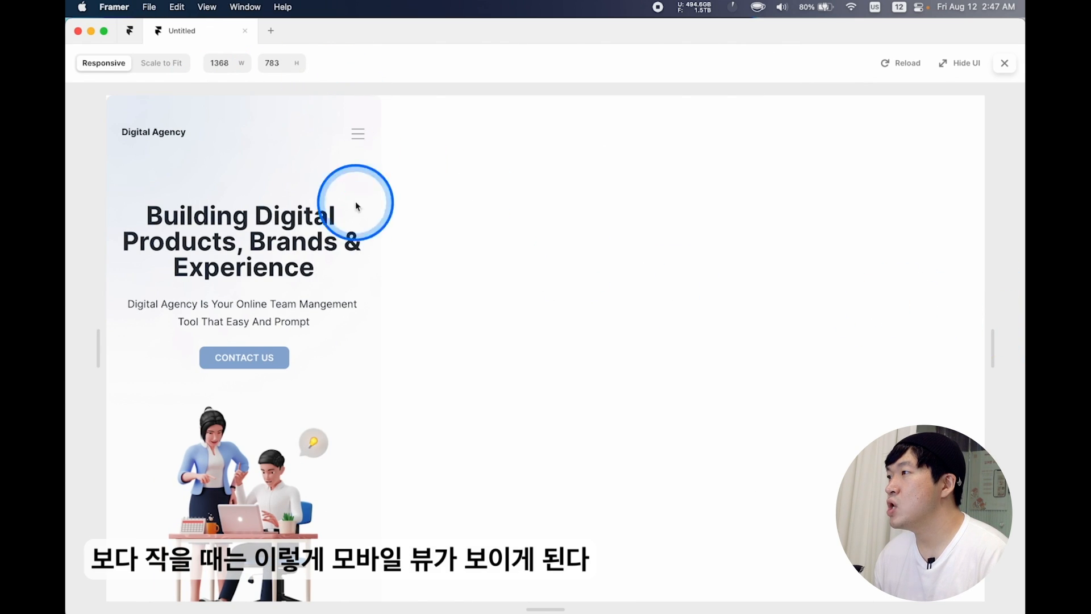
drag(989, 336, 1015, 341)
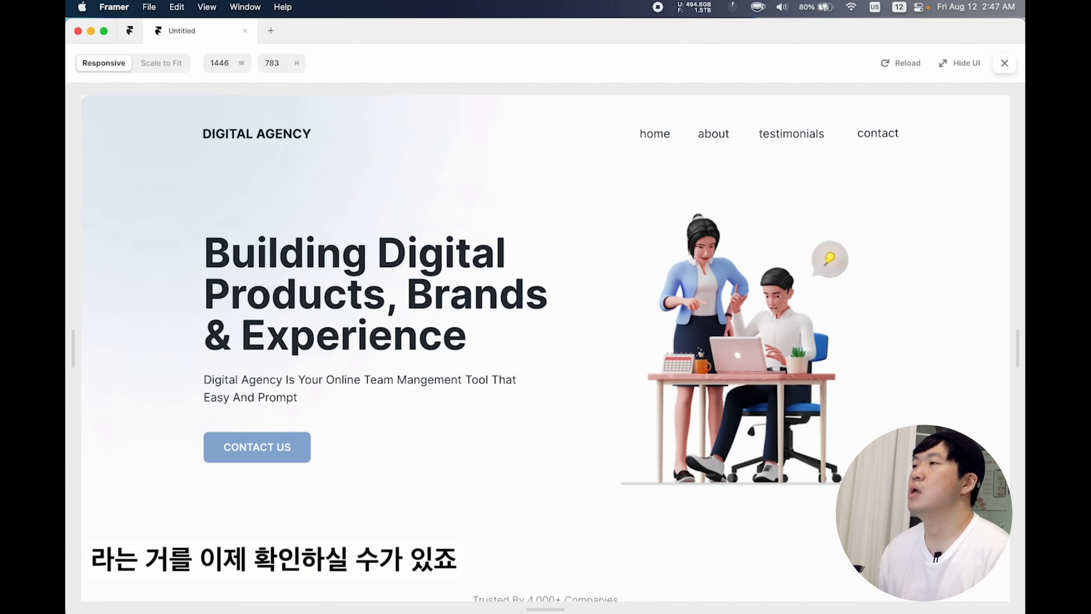
key(Escape)
click(704, 323)
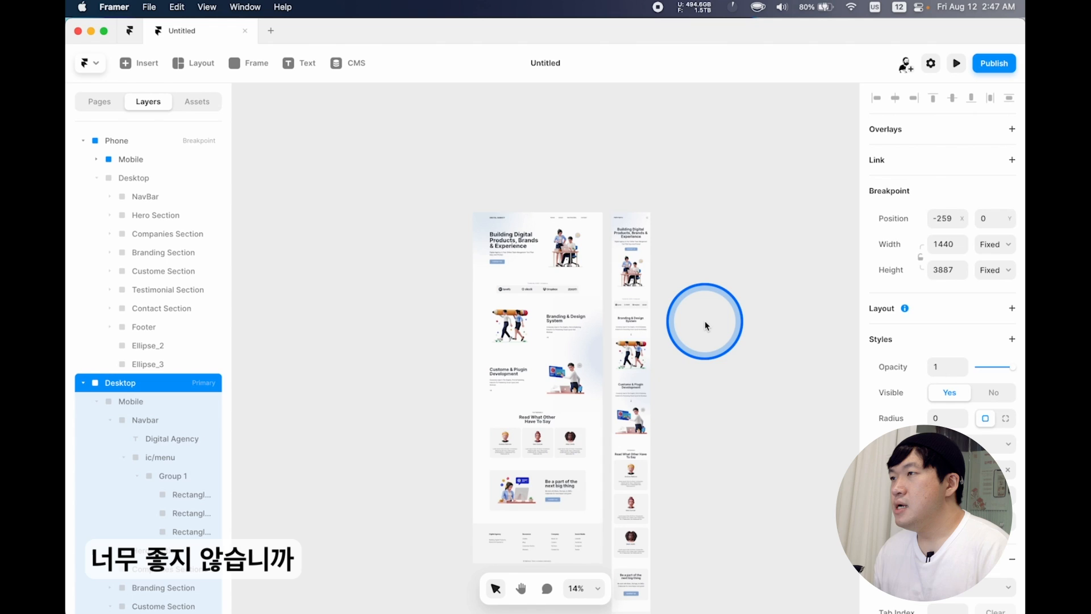
Set the Desktop breakpoint's width to 1200.
click(551, 204)
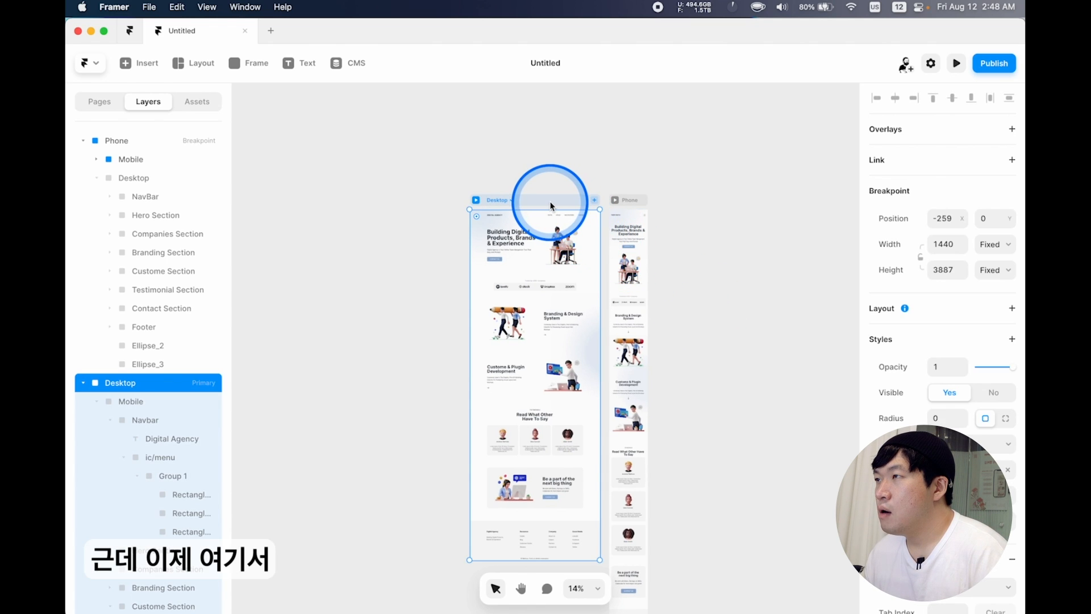
scroll(551, 206, up, 3)
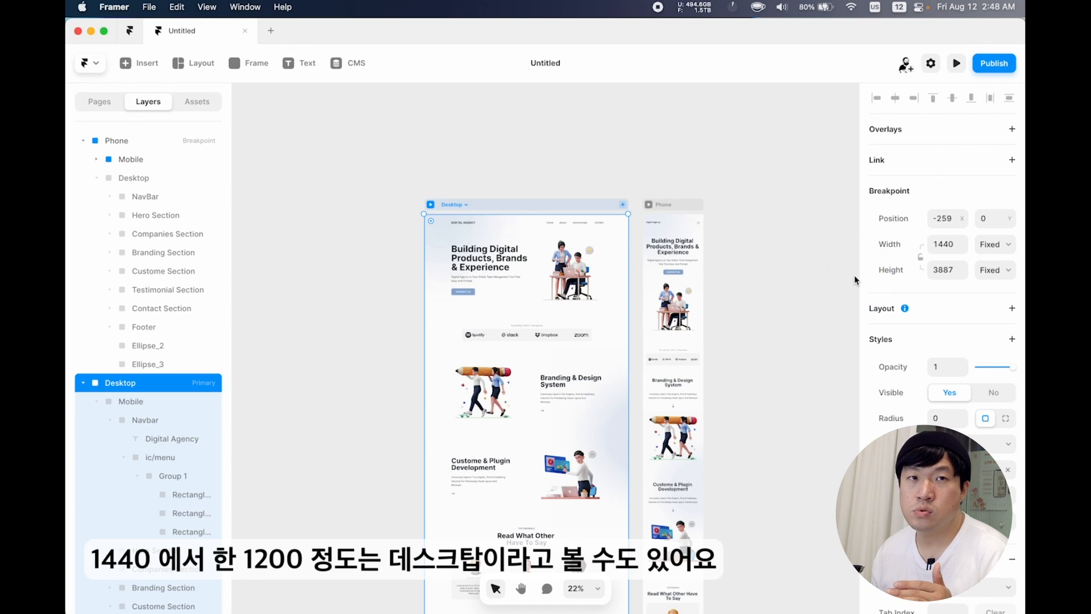
click(948, 244)
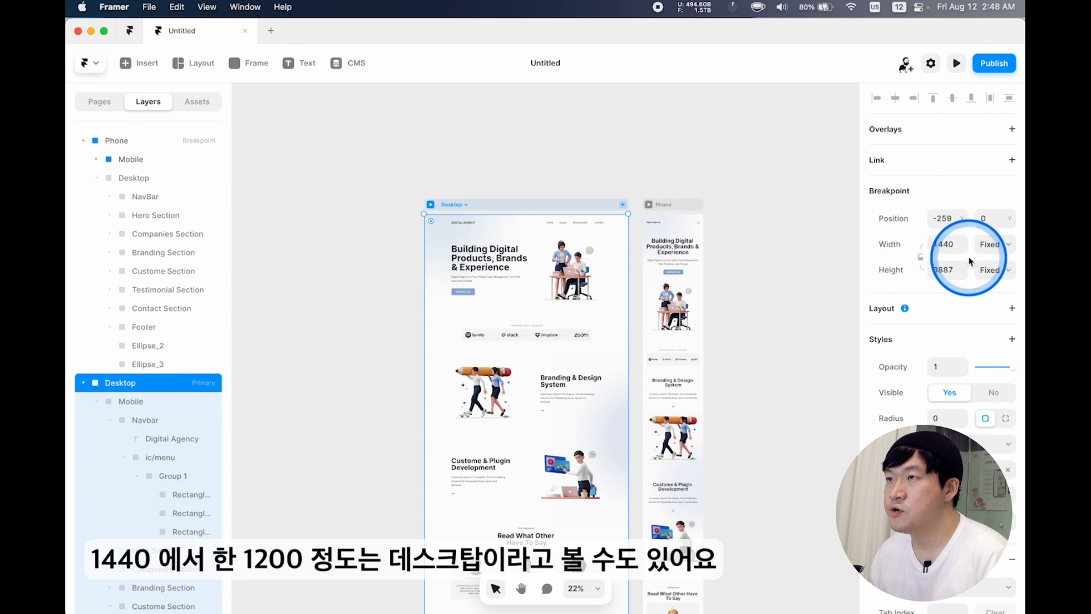
text(1200)
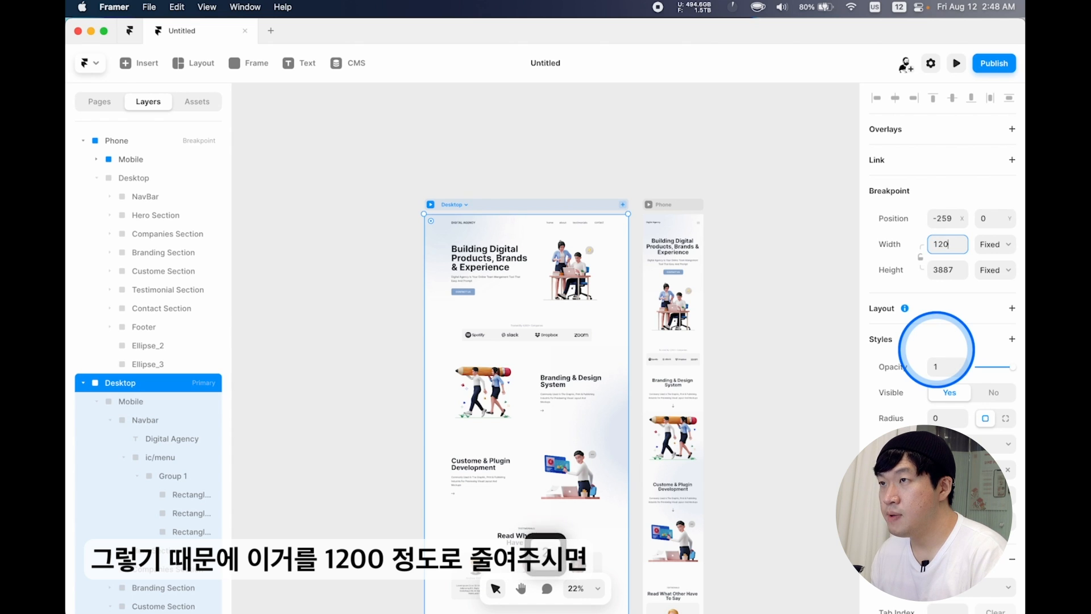
key(Tab)
Preview the page at 1200 px and narrow it to about 1168 px to check the switch to the mobile layout.
key(super+p)
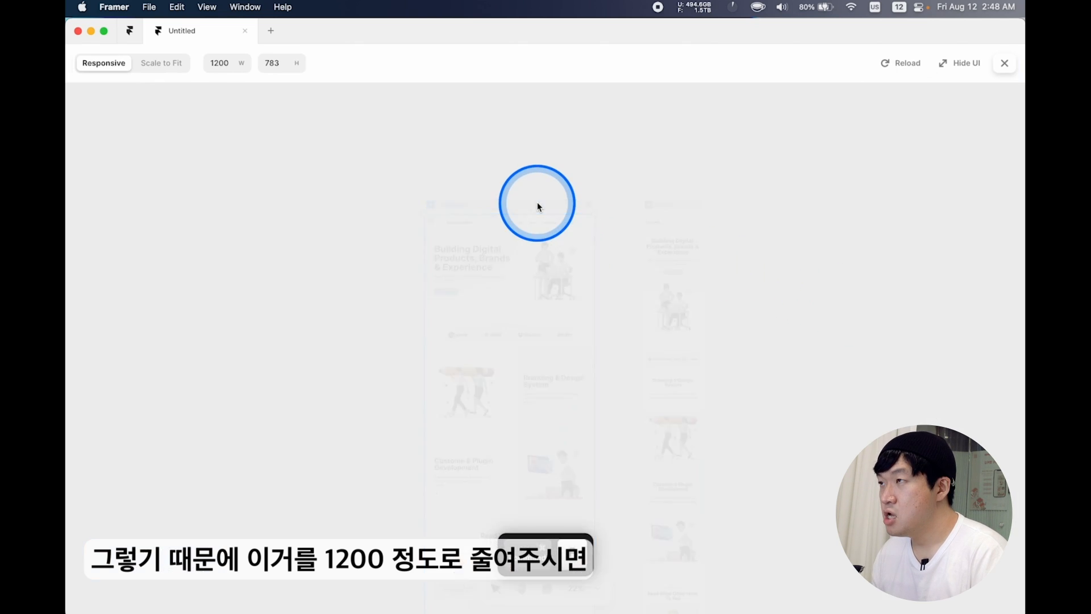
mouse_move(932, 351)
mouse_down()
mouse_move(1003, 351)
mouse_move(927, 350)
mouse_up()
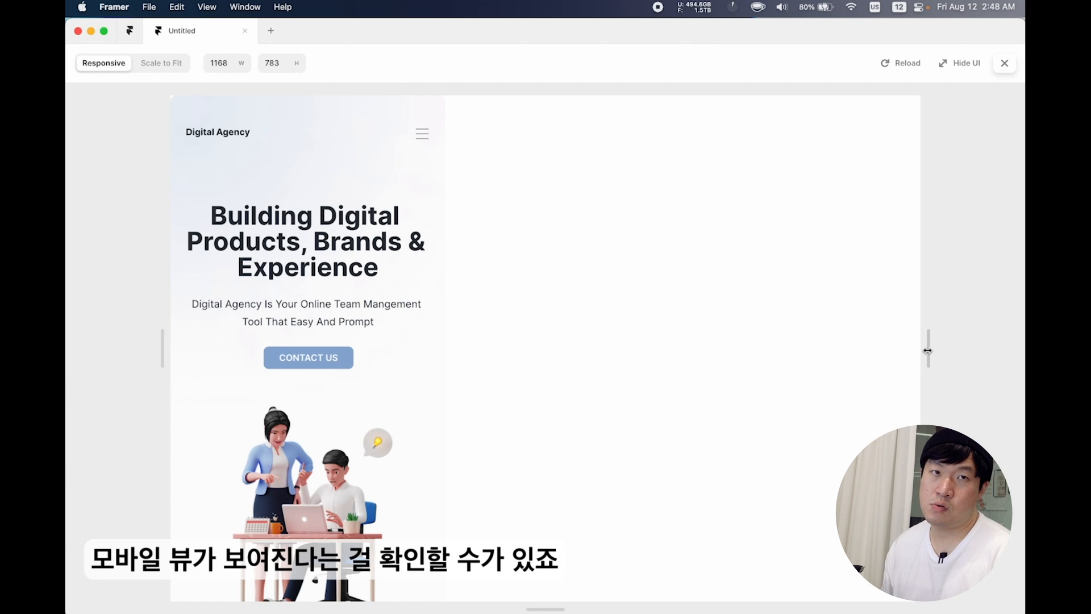
key(Escape)
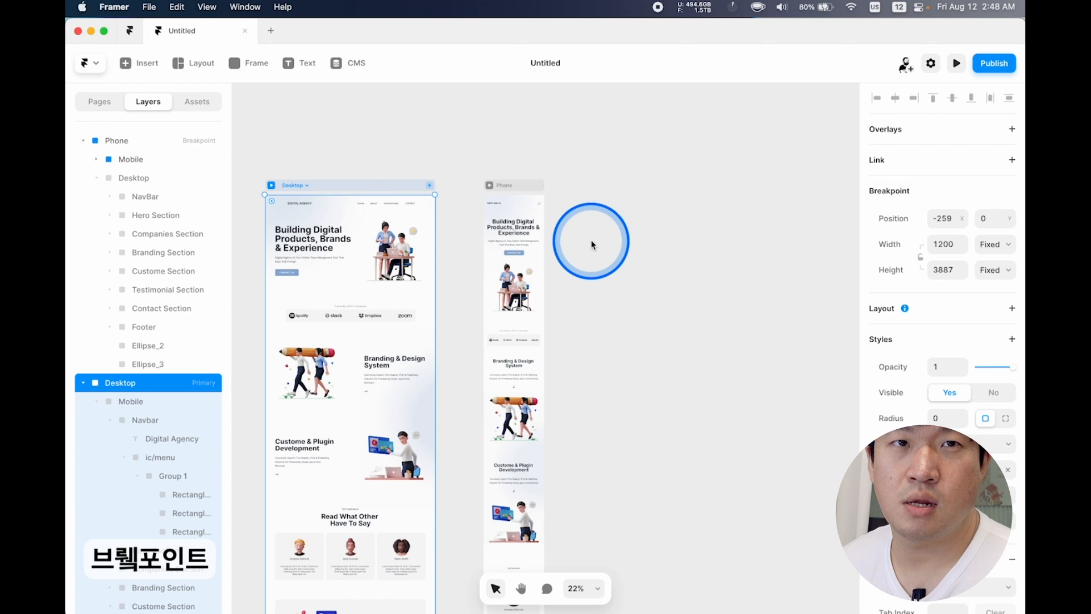
Preview the Phone breakpoint and widen it to about 738 px to check how the mobile layout stretches.
click(523, 188)
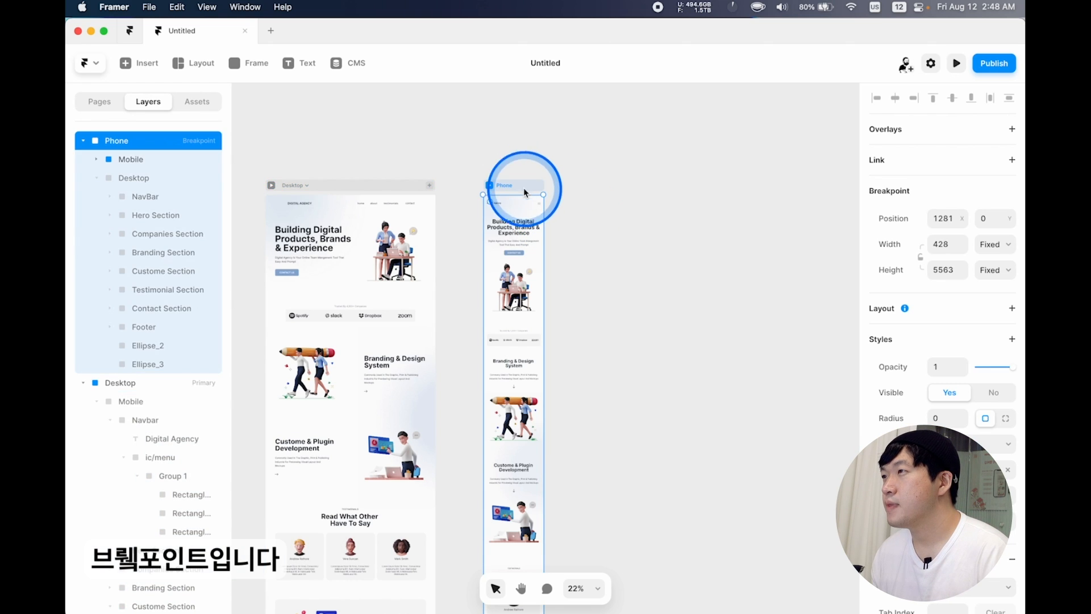
scroll(542, 208, up, 3)
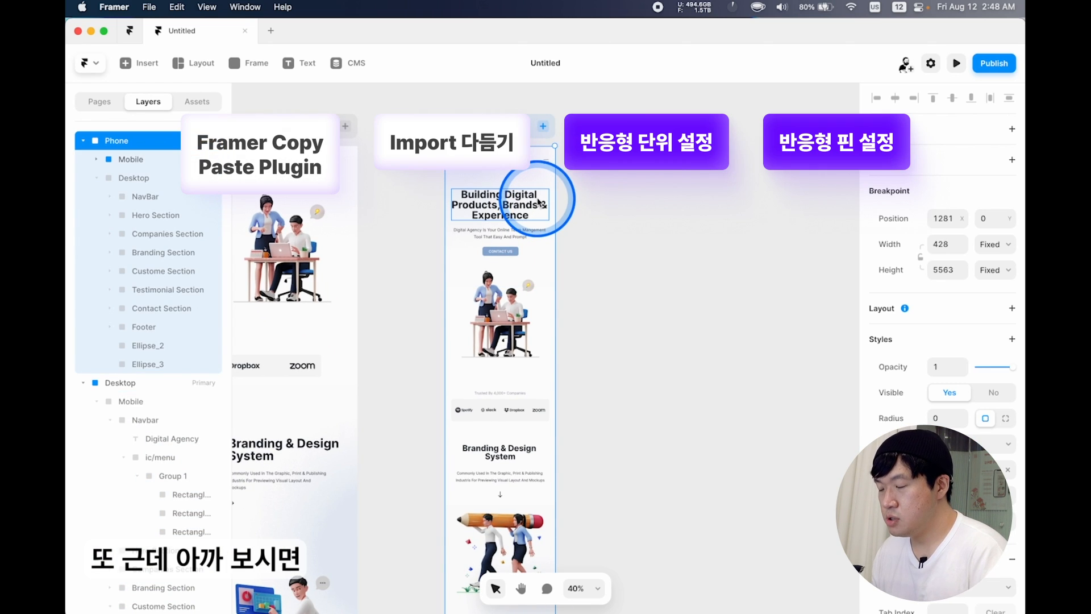
key(super+p)
drag(694, 348, 794, 357)
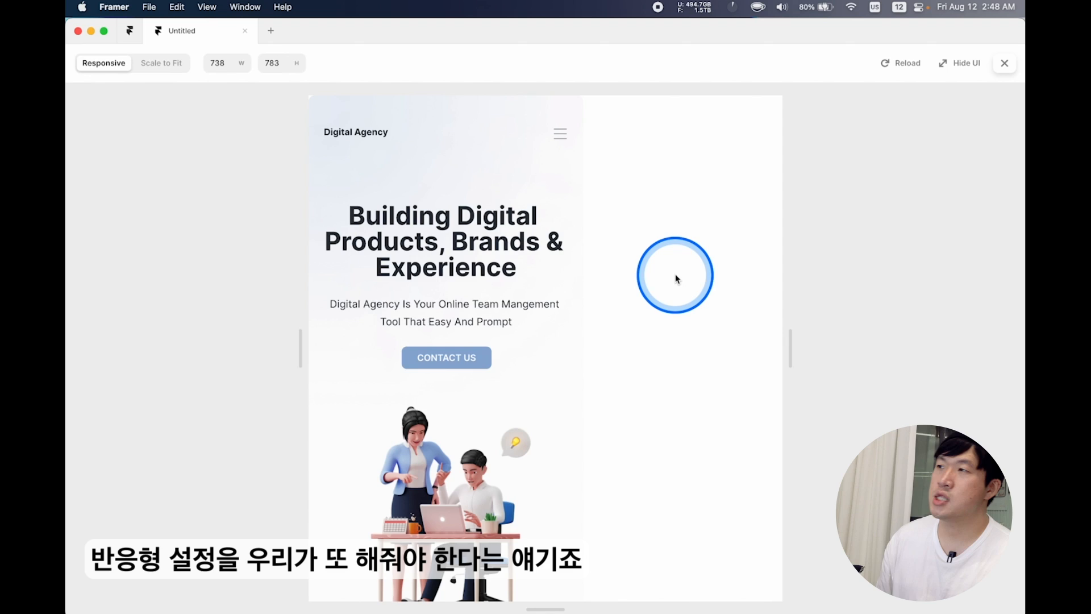
key(Escape)
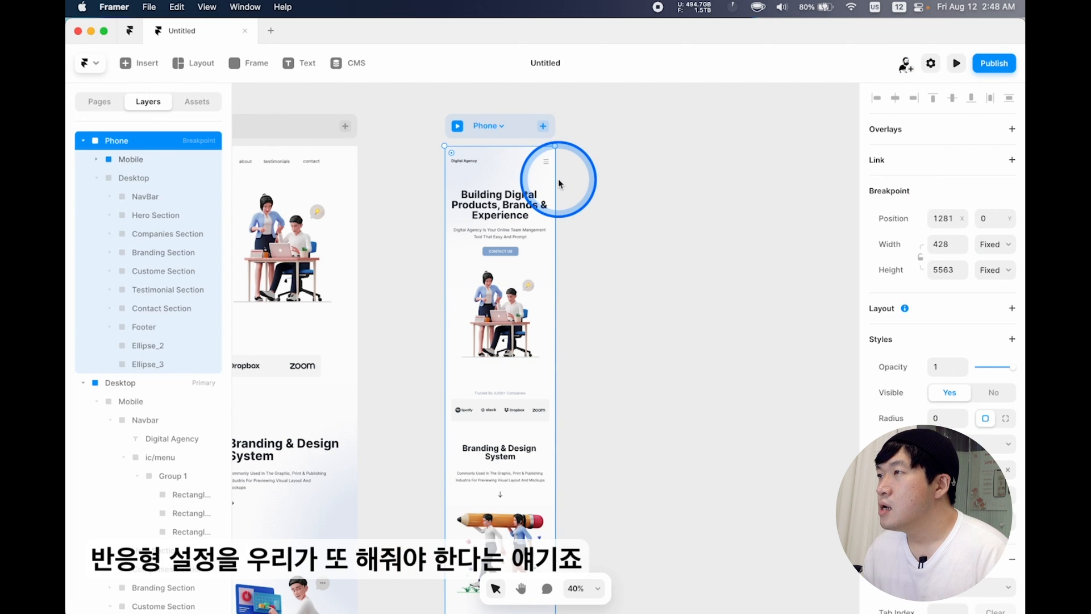
Try widening the Phone breakpoint to 654 px, inspect the size settings of its Mobile frame and Navbar, and undo the widening.
drag(556, 178, 614, 176)
scroll(575, 166, up, 4)
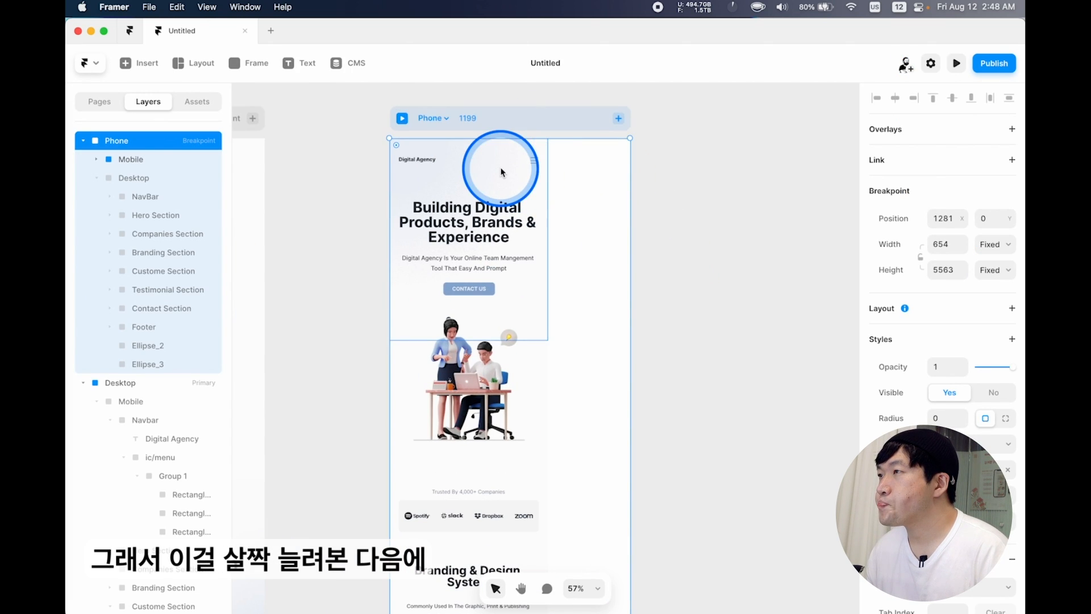
click(506, 162)
click(153, 161)
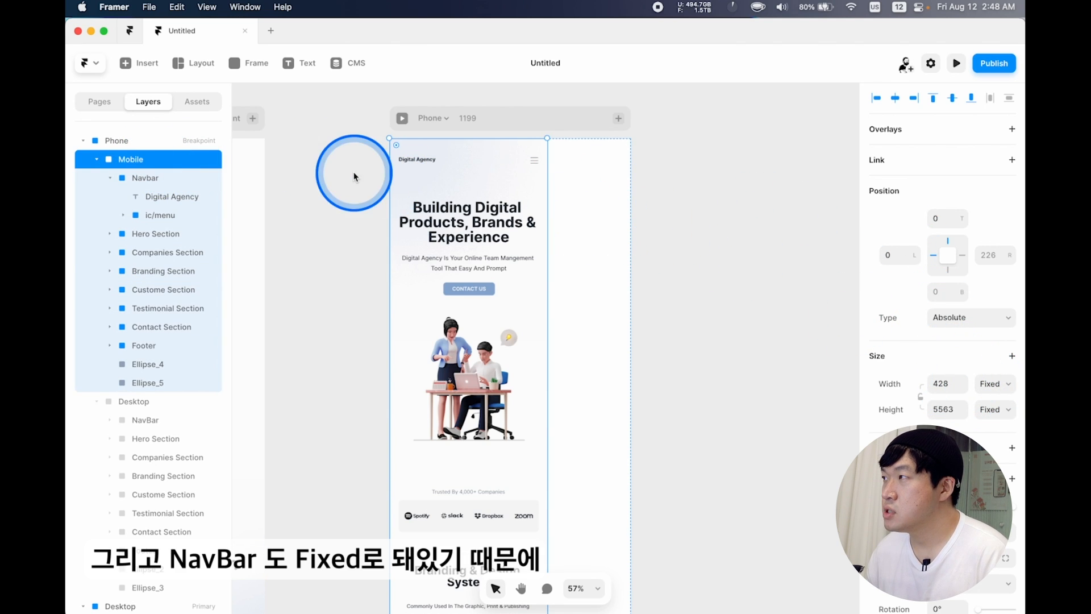
click(157, 178)
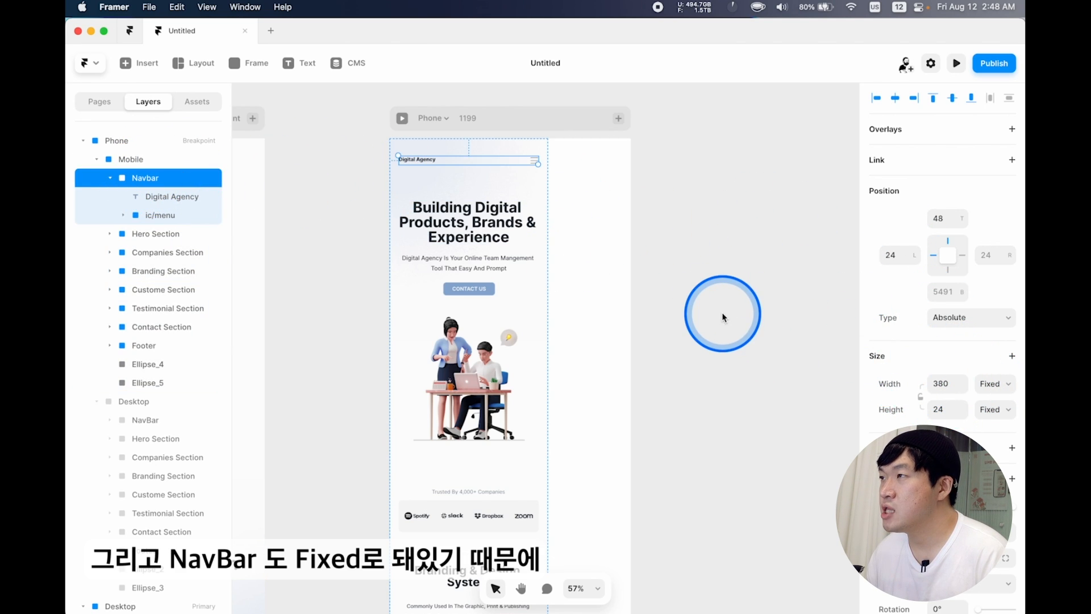
key(super)
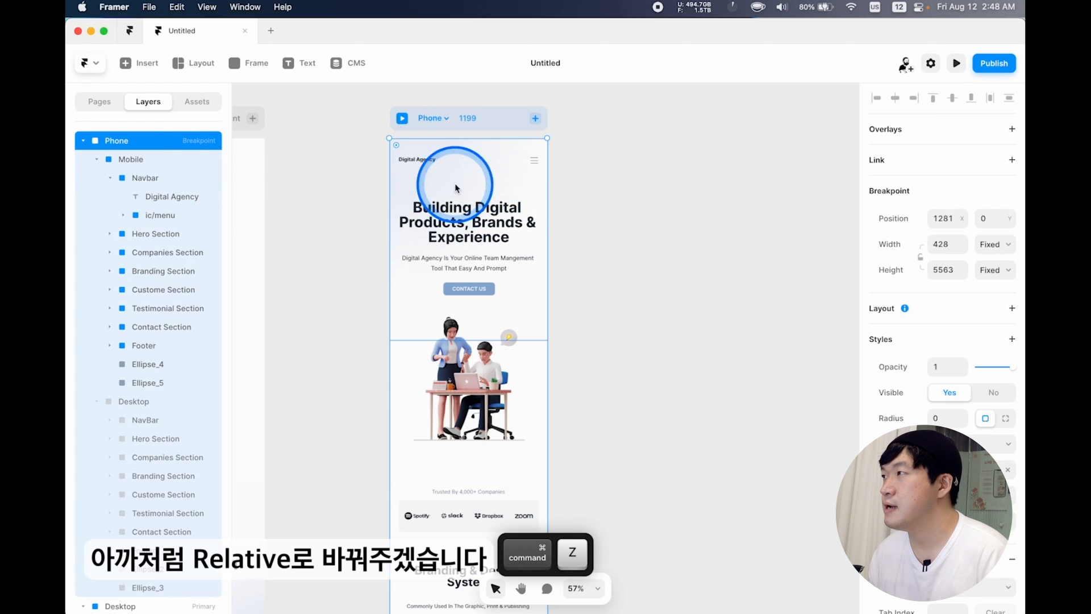
Change the width of the Mobile frame and its Navbar in the Phone breakpoint from Fixed to Relative.
click(149, 155)
click(995, 384)
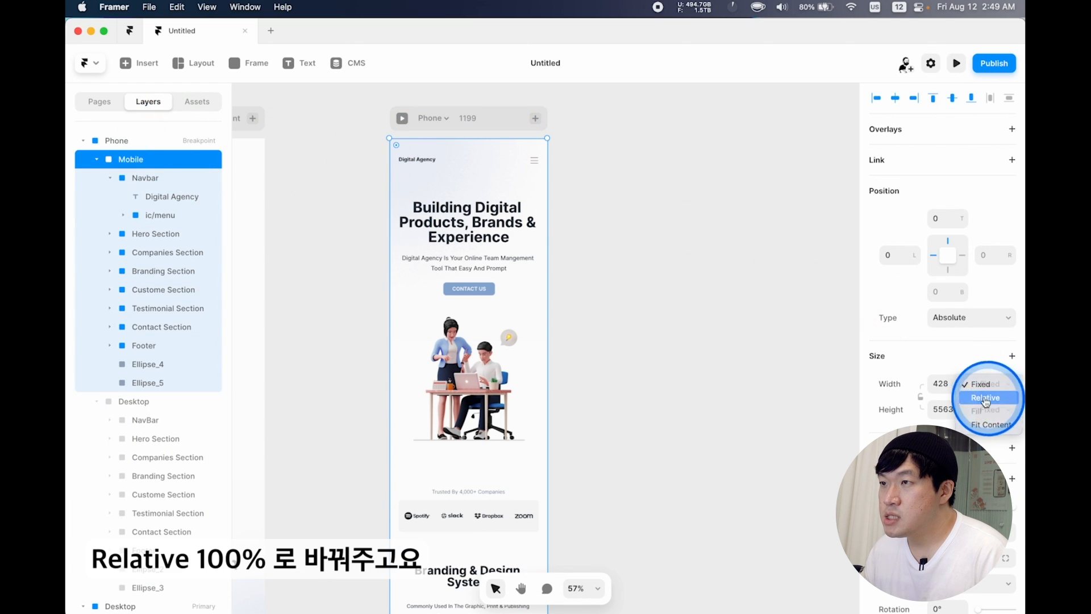
click(169, 178)
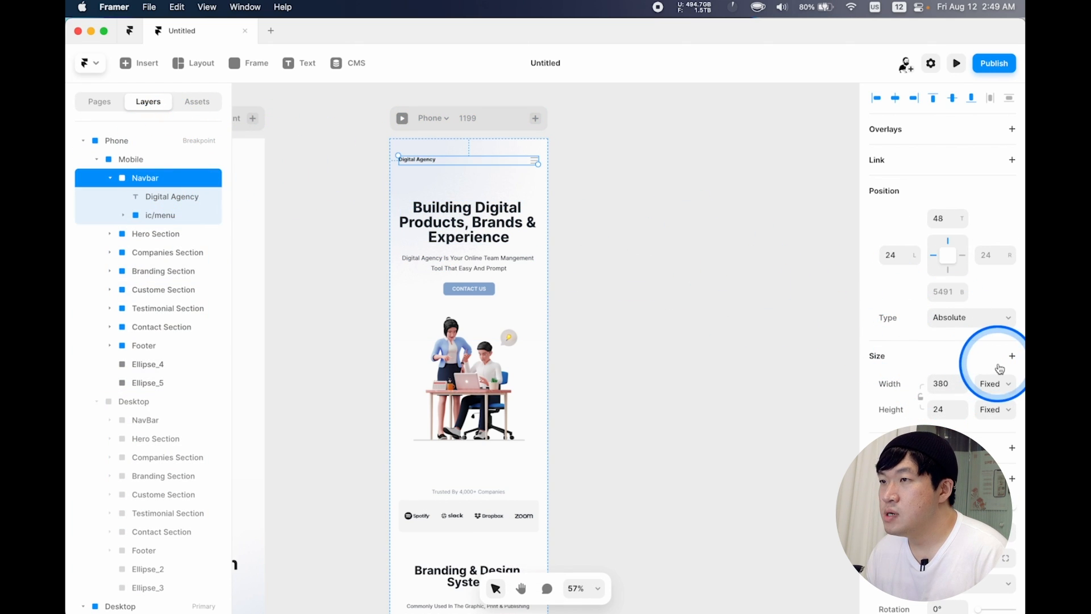
click(418, 192)
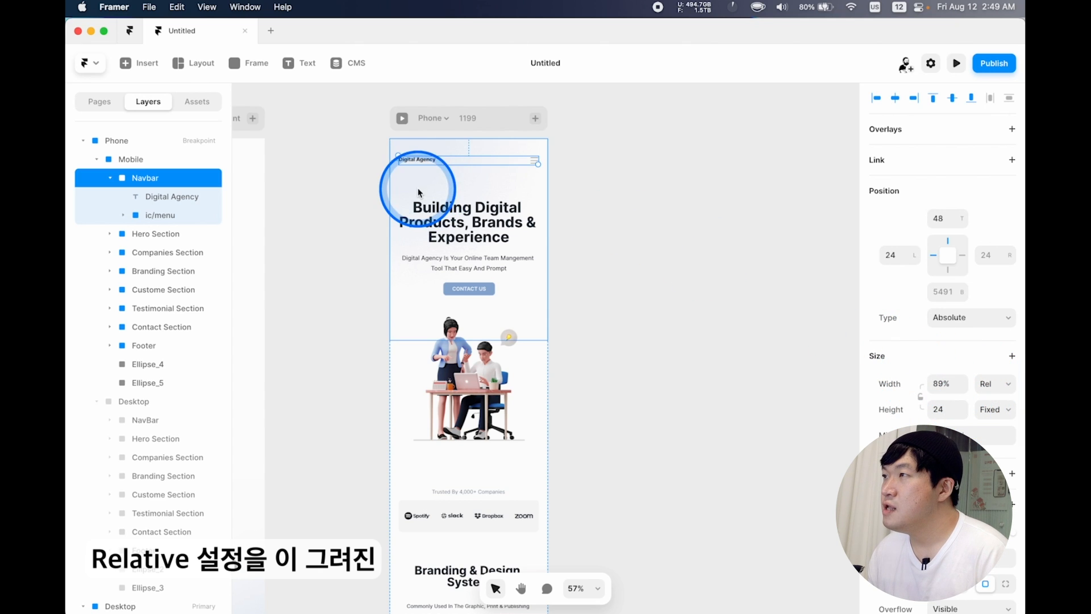
click(492, 122)
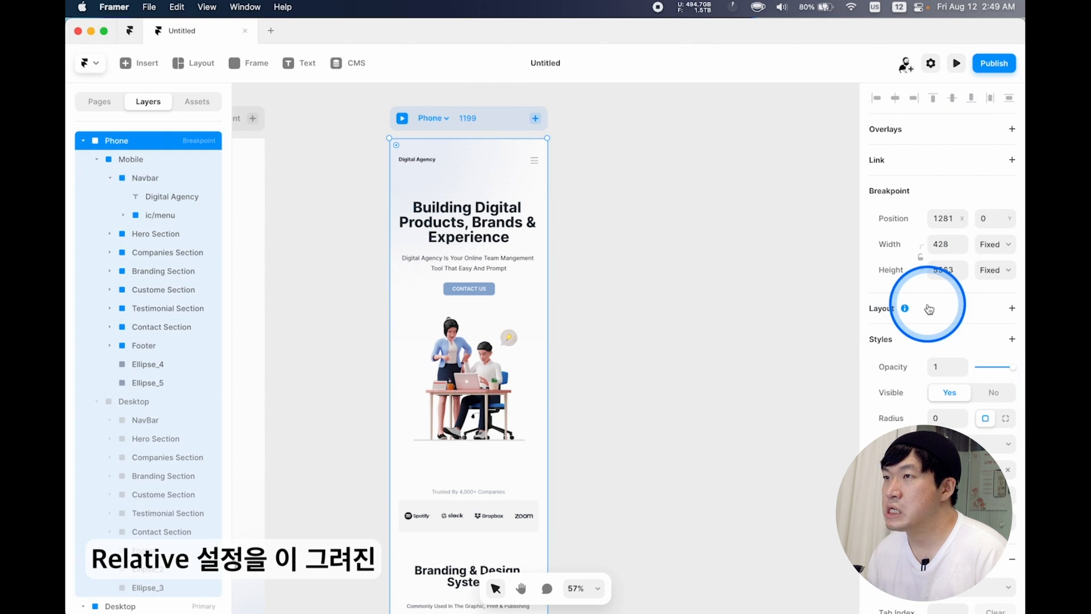
click(516, 164)
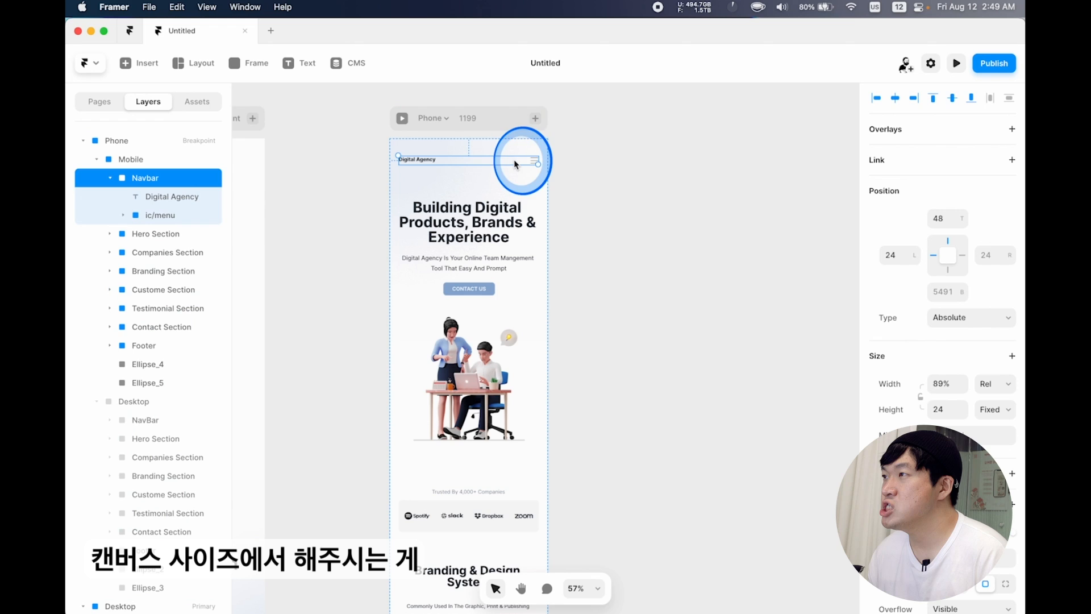
Pin the Navbar's ic/menu icon to the right edge only, removing its left and bottom pins.
click(172, 215)
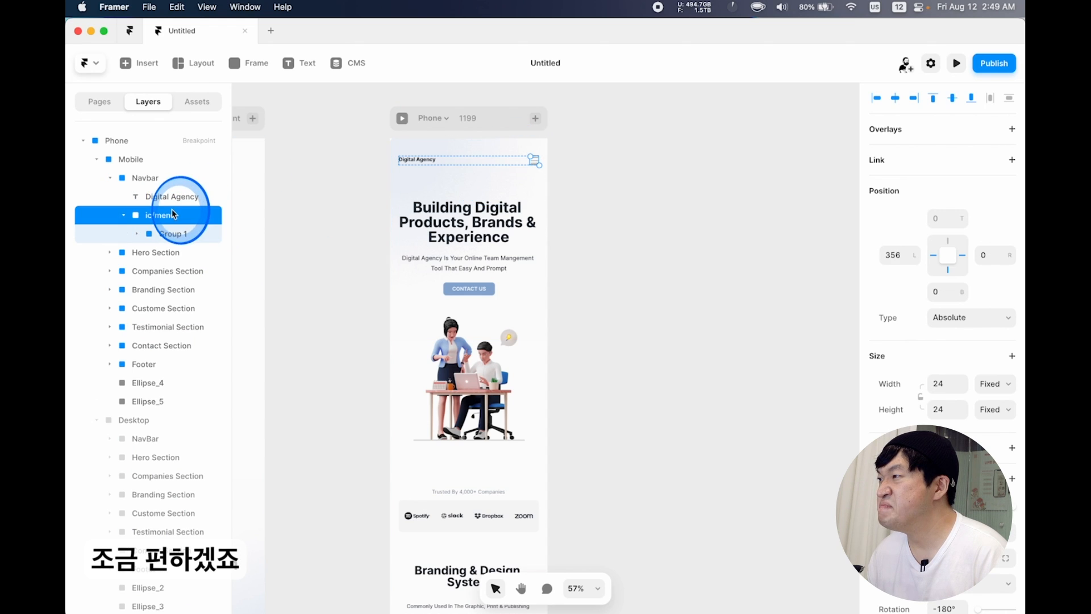
click(932, 258)
click(948, 271)
click(976, 282)
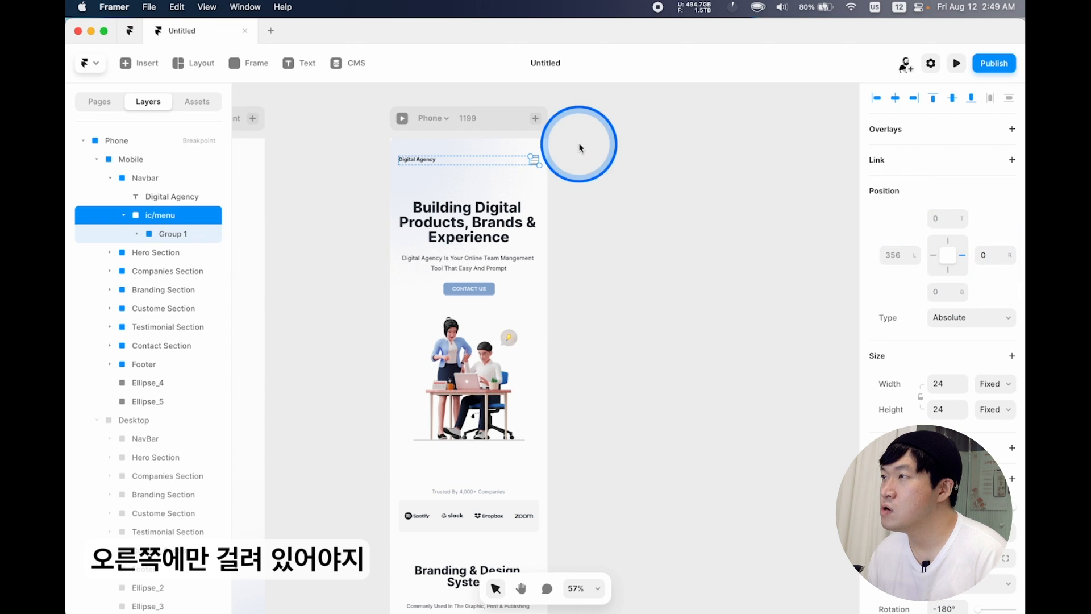
click(511, 119)
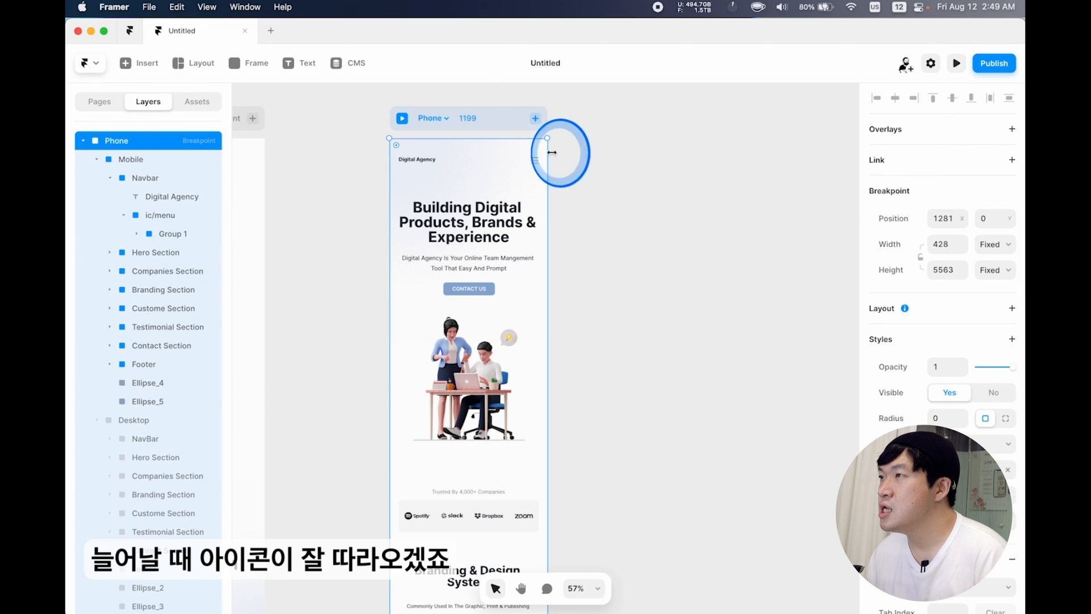
Test-widen the Phone breakpoint and undo the widening, and remove the left pin of its Navbar.
drag(551, 152, 640, 163)
key(super+z)
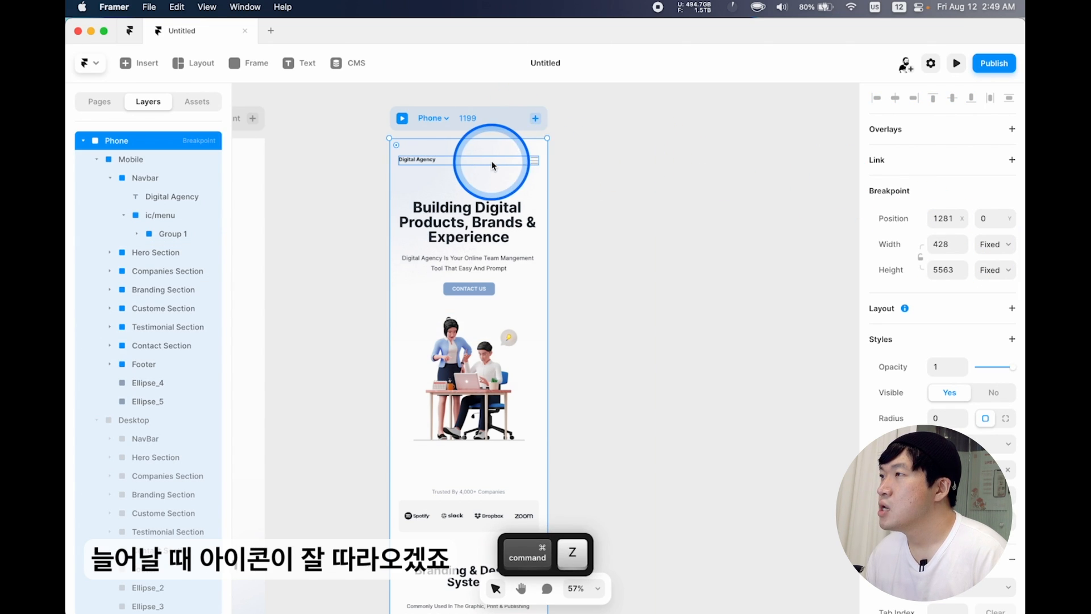
click(171, 178)
click(937, 212)
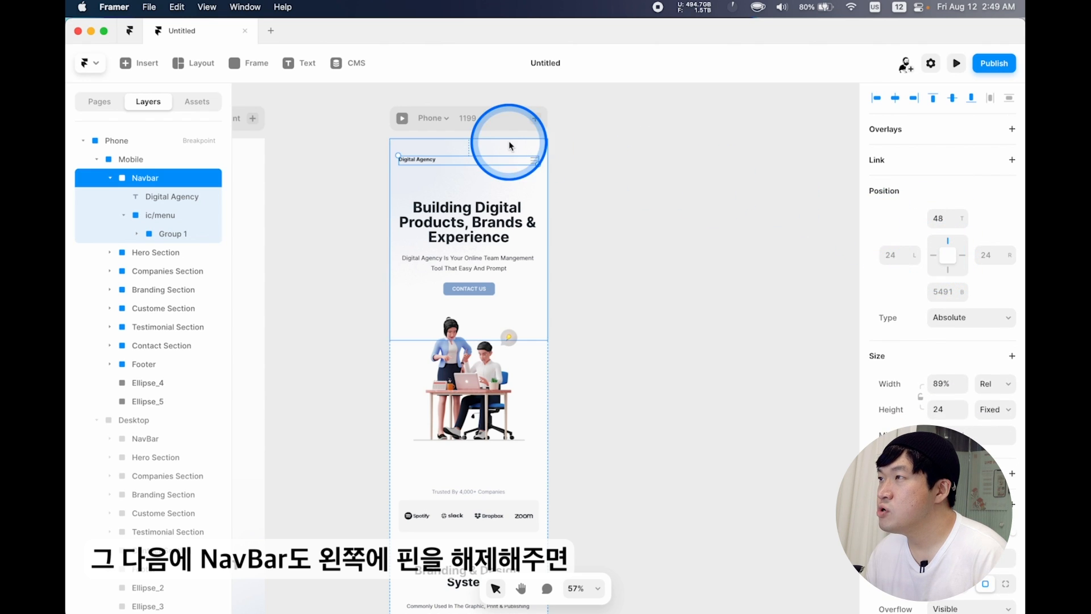
Try widening the Phone breakpoint to 759 px to check how the Navbar stretches, and undo the widening.
click(514, 124)
drag(547, 157, 670, 156)
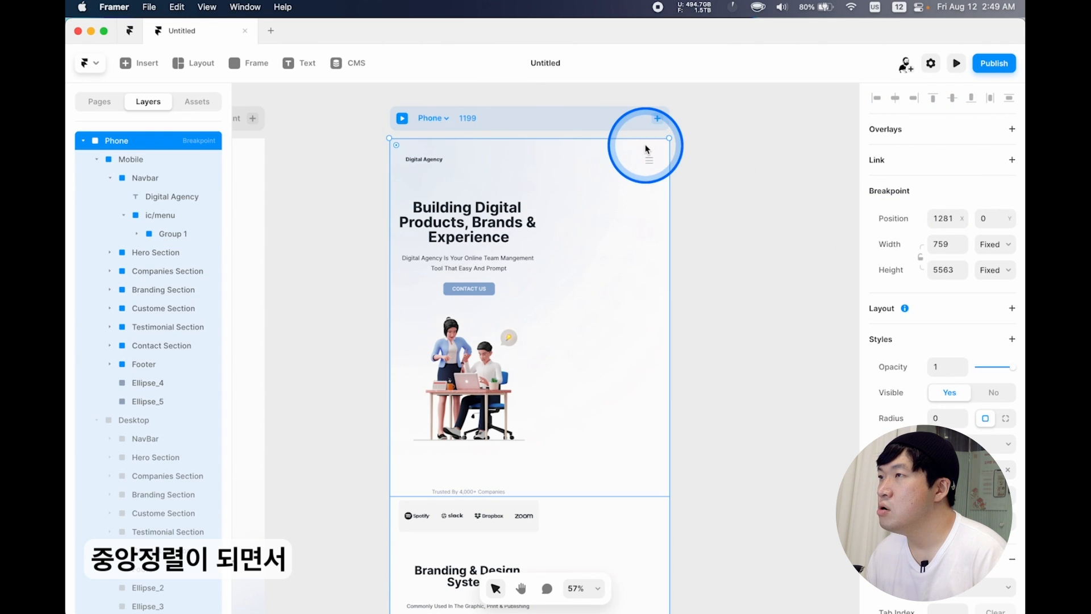
scroll(656, 149, up, 5)
scroll(664, 186, left, 3)
scroll(667, 190, down, 10)
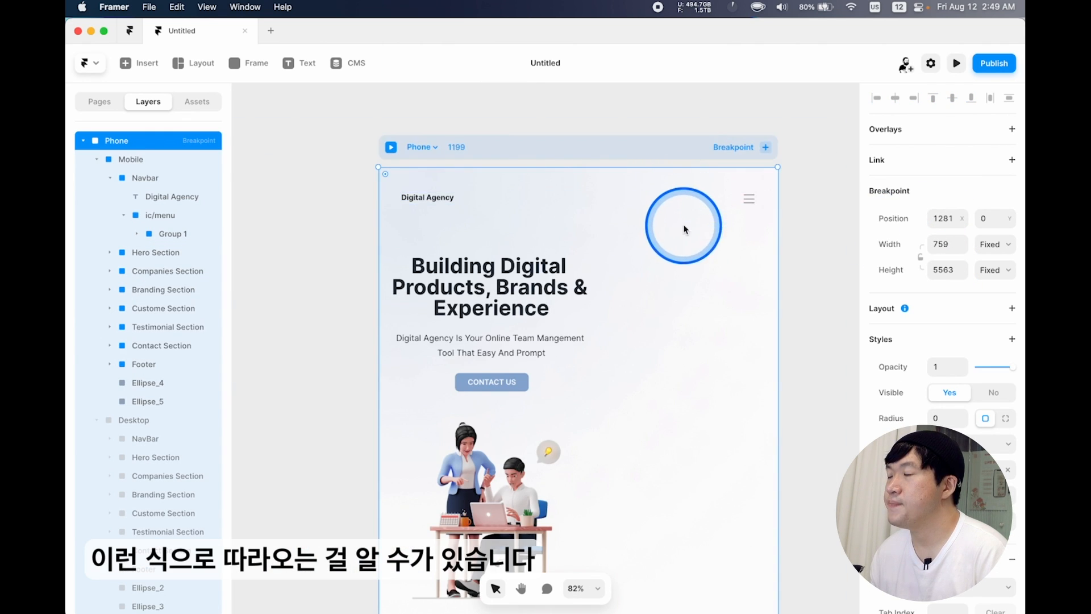
key(super+z)
Redo the Phone breakpoint's widening to 759 px and select the background rectangle of its Footer.
scroll(649, 261, down, 10)
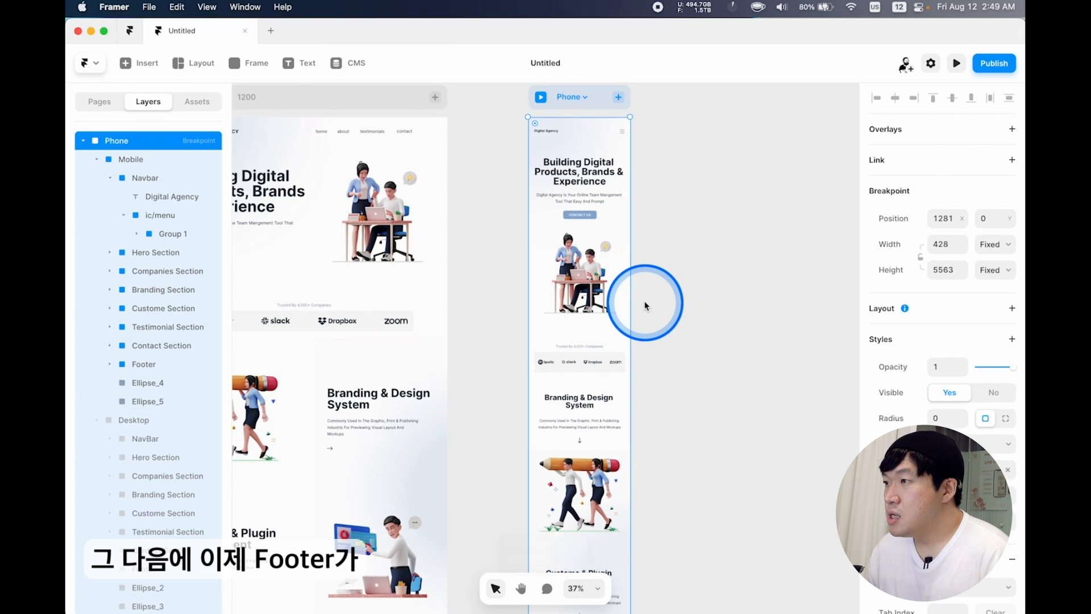
scroll(645, 304, right, 3)
key(super+shift+z)
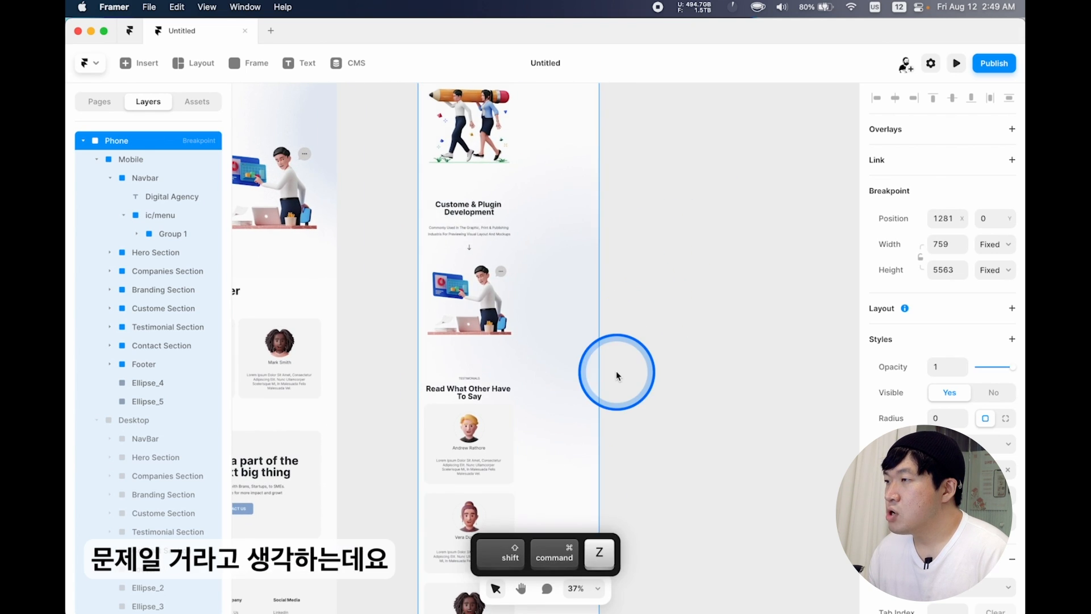
scroll(615, 371, down, 10)
click(484, 274)
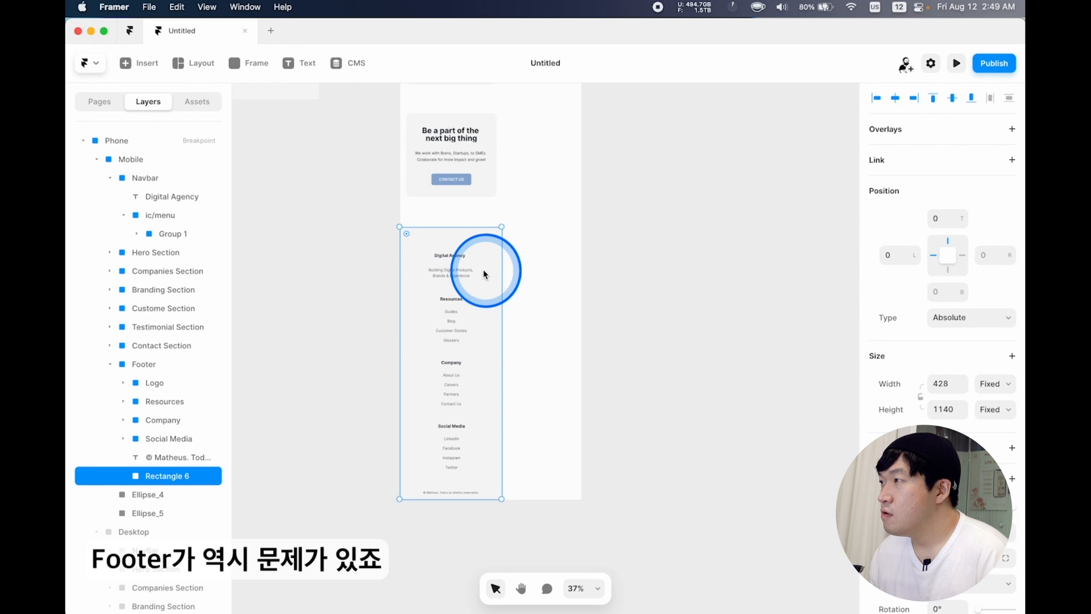
Inspect the size and pin settings of the Footer and its Logo group, and undo the Phone breakpoint's widening.
click(153, 369)
click(877, 392)
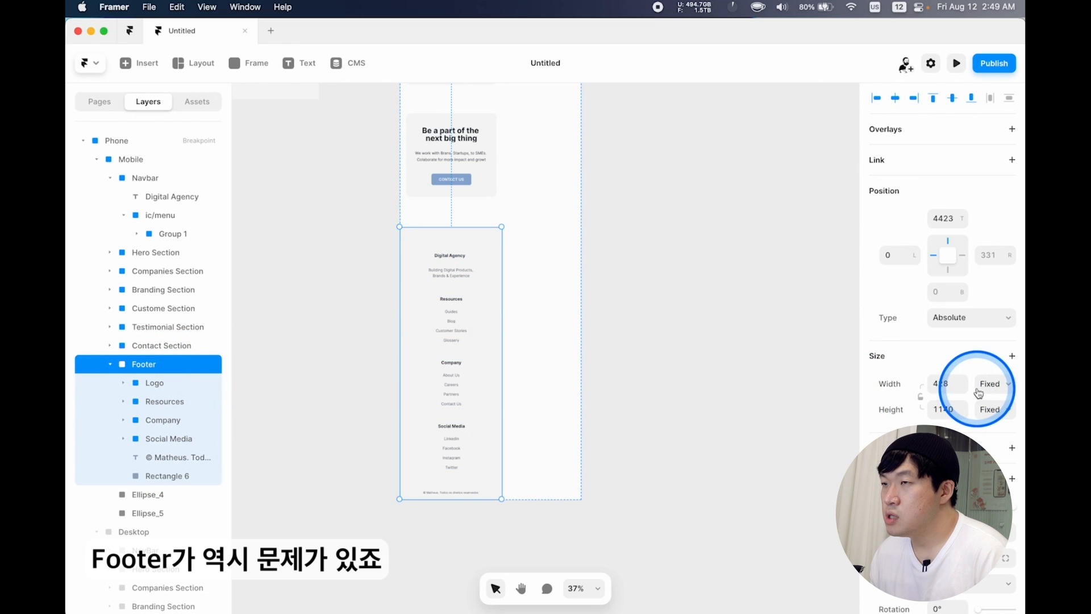
click(104, 253)
click(102, 175)
click(947, 383)
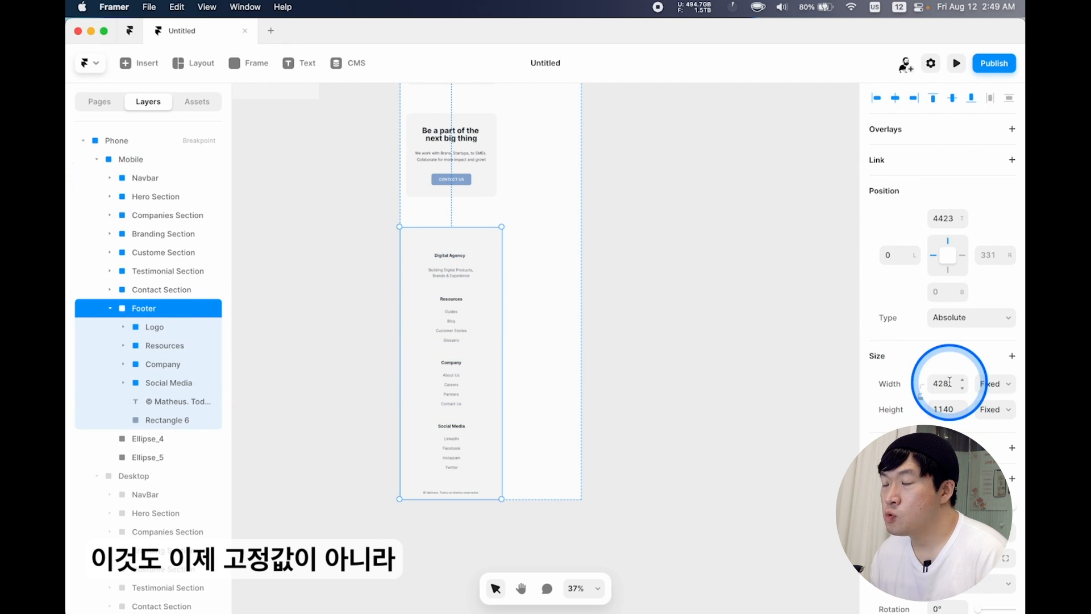
click(662, 374)
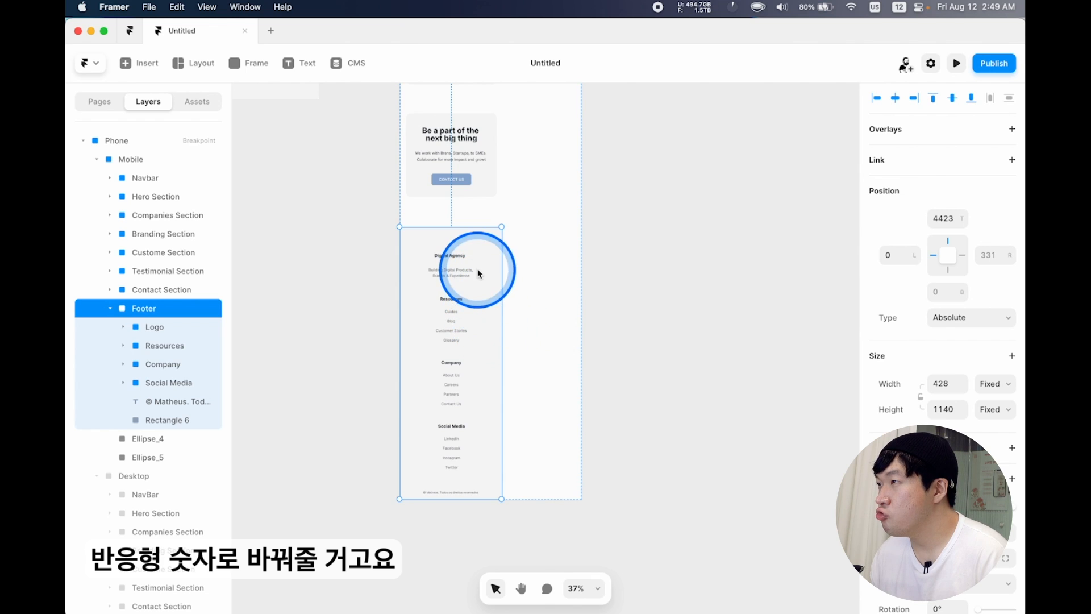
click(166, 328)
scroll(495, 252, down, 4)
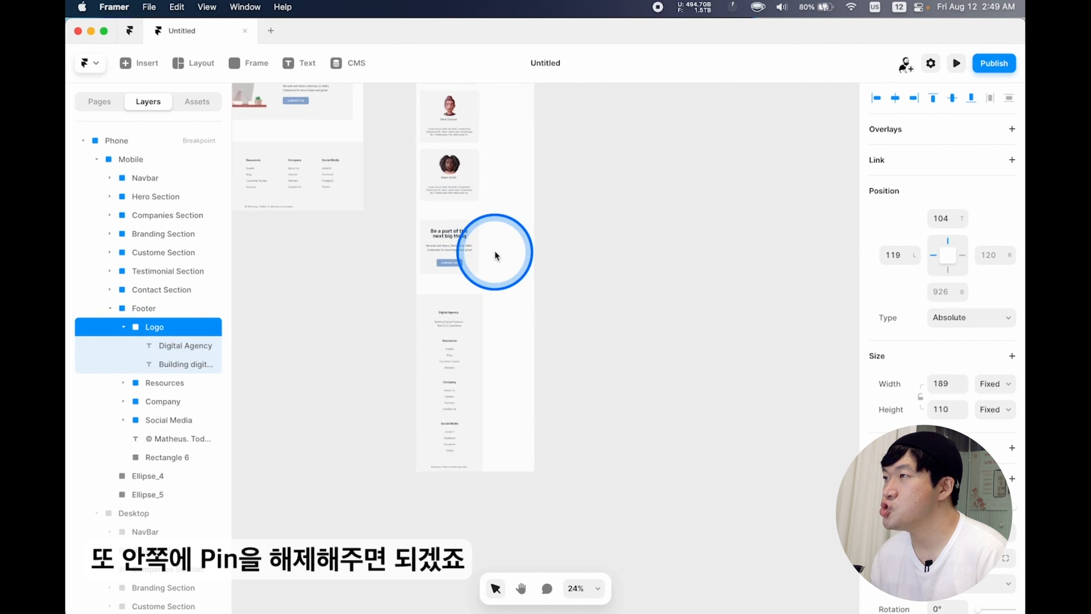
key(super+z)
key(super+z)
Change the width of the Phone breakpoint's Footer from Fixed to Relative.
super+click(457, 376)
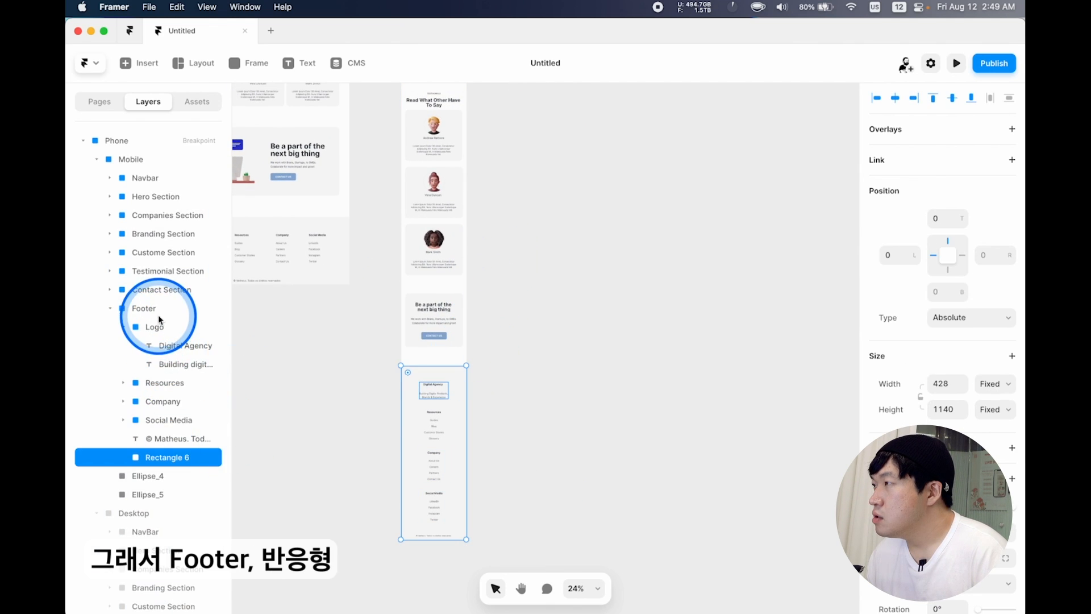
click(161, 310)
click(991, 398)
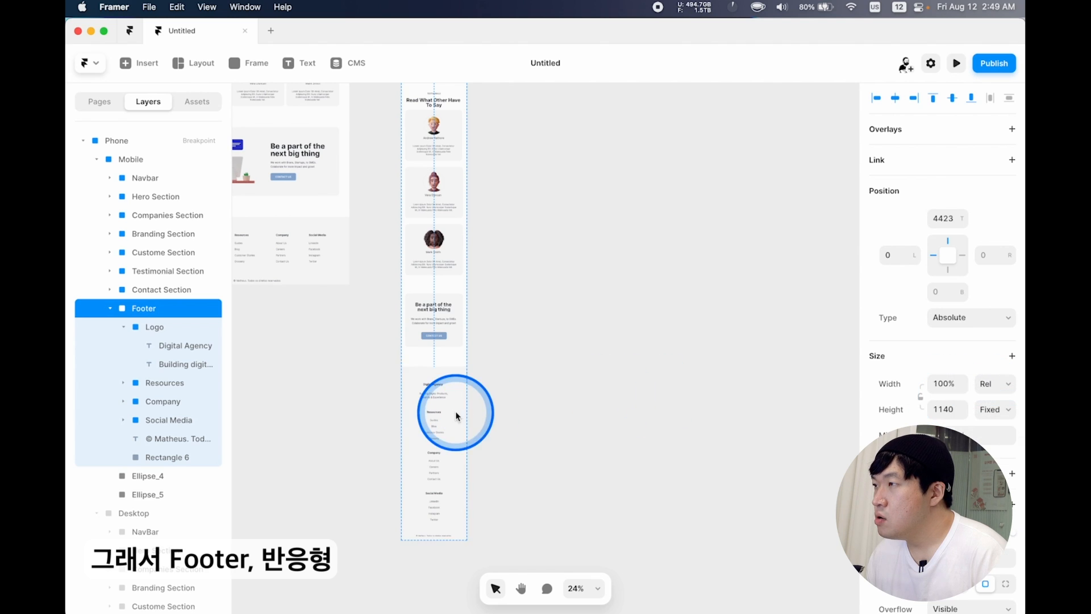
Remove the left pin from the Footer's Logo, Resources, Company and Social Media groups and its copyright text.
click(180, 329)
super+click(171, 386)
super+click(165, 422)
super+click(172, 438)
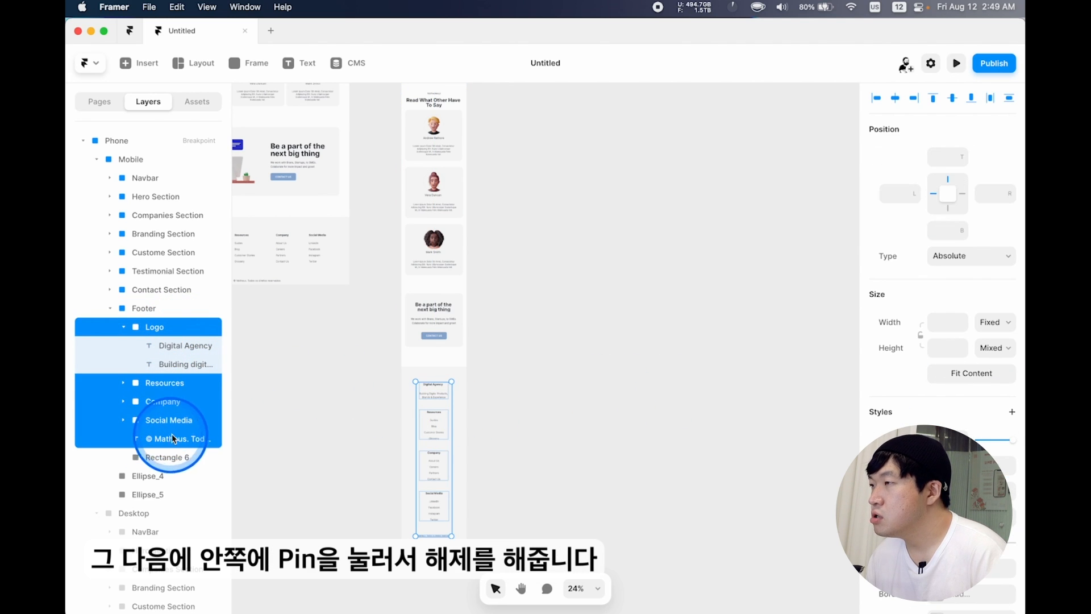
scroll(612, 241, up, 10)
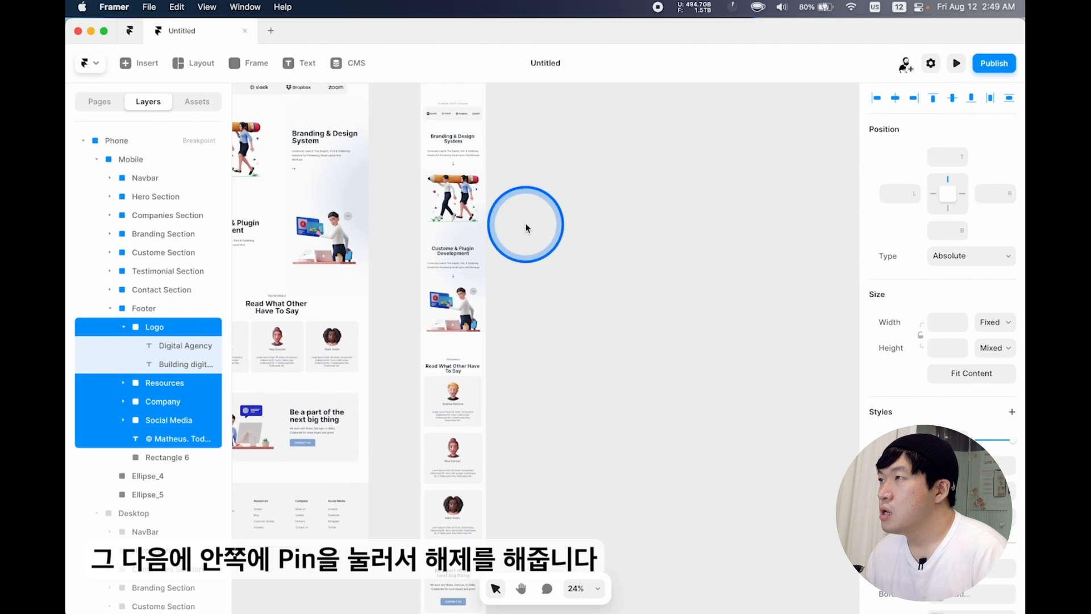
Try widening the Phone breakpoint to 996 px to check how the Footer follows, and undo the widening.
click(457, 193)
click(517, 329)
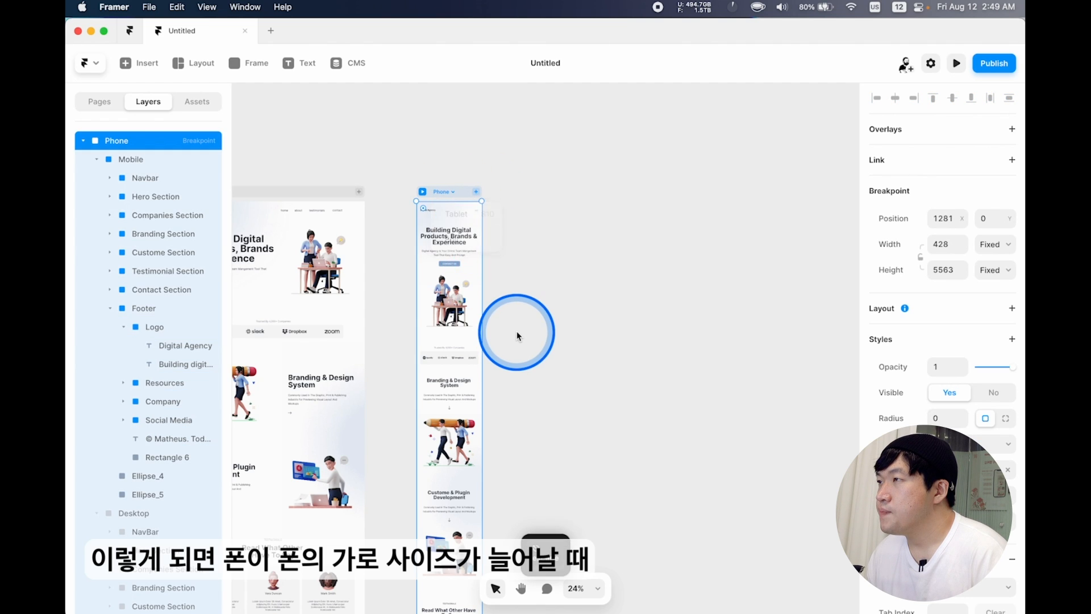
scroll(516, 329, down, 10)
drag(448, 456, 536, 455)
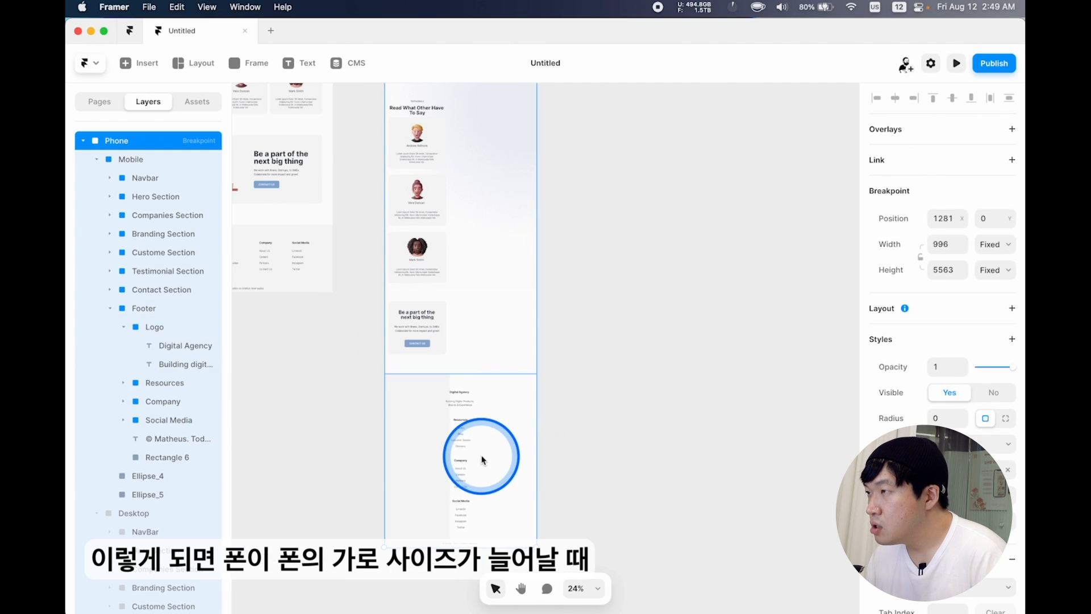
scroll(478, 420, up, 5)
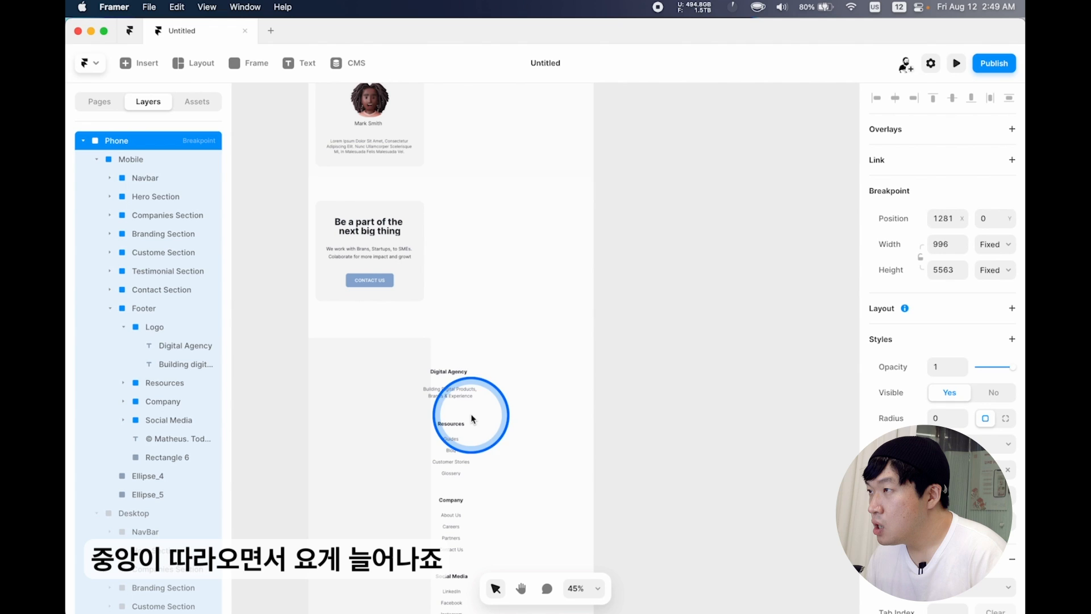
scroll(495, 429, down, 3)
key(super+z)
Change the width of the Footer's background Rectangle 6 from Fixed to Relative.
click(406, 465)
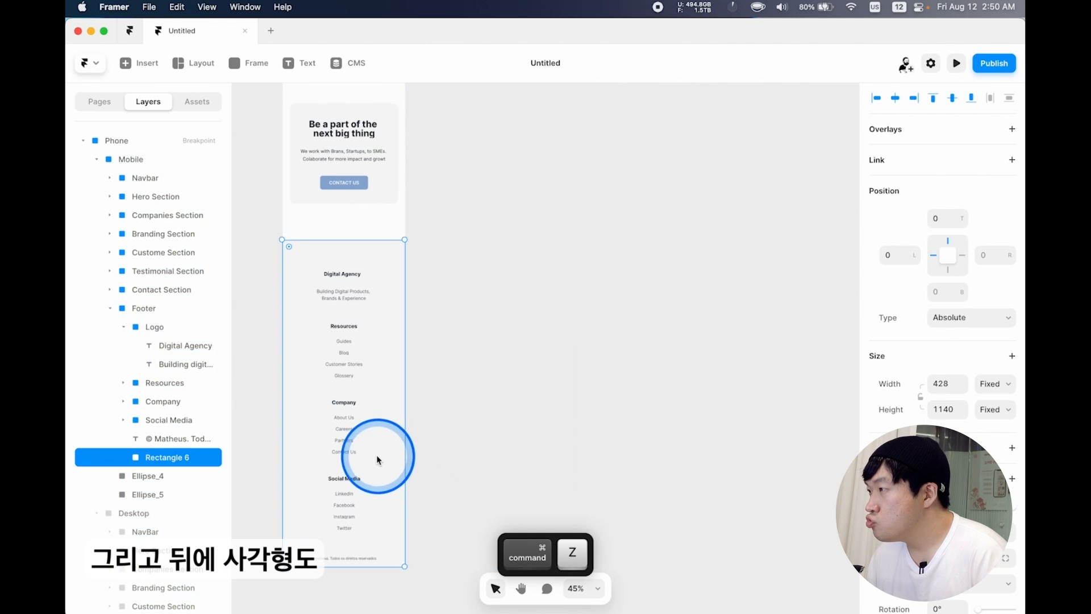
click(223, 462)
click(996, 386)
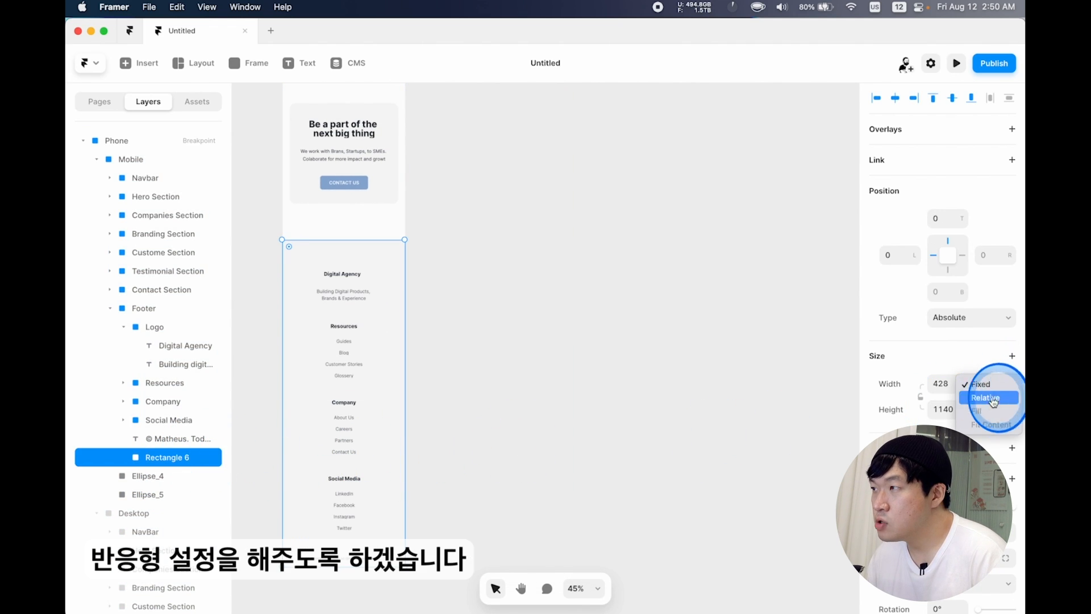
click(470, 358)
Widen the Phone breakpoint to 944 px and review the Footer and the sections above it.
click(168, 161)
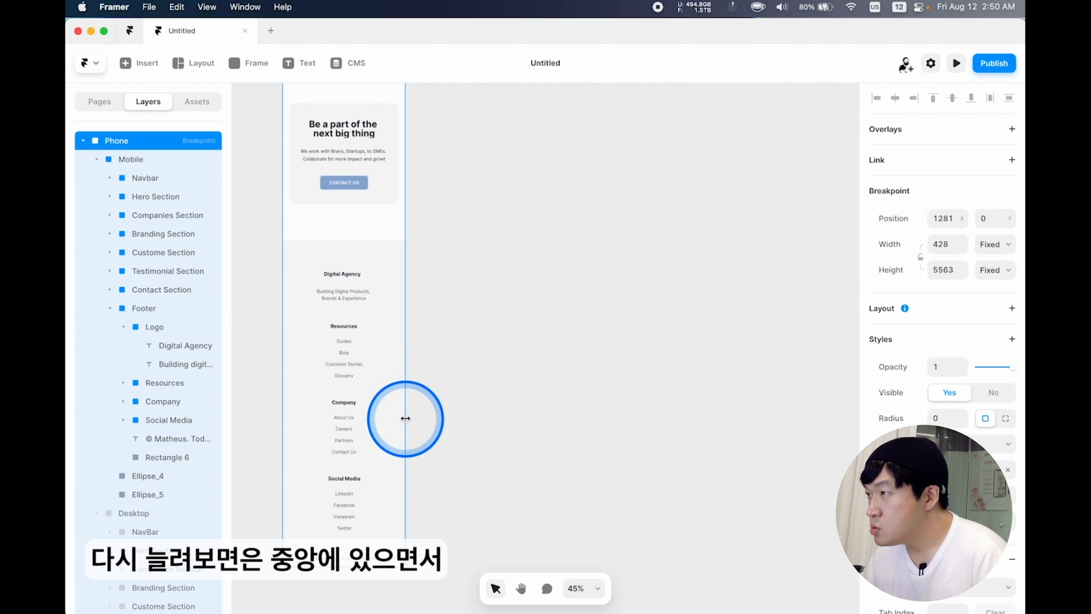
drag(402, 418, 547, 413)
scroll(484, 427, up, 5)
scroll(485, 427, down, 2)
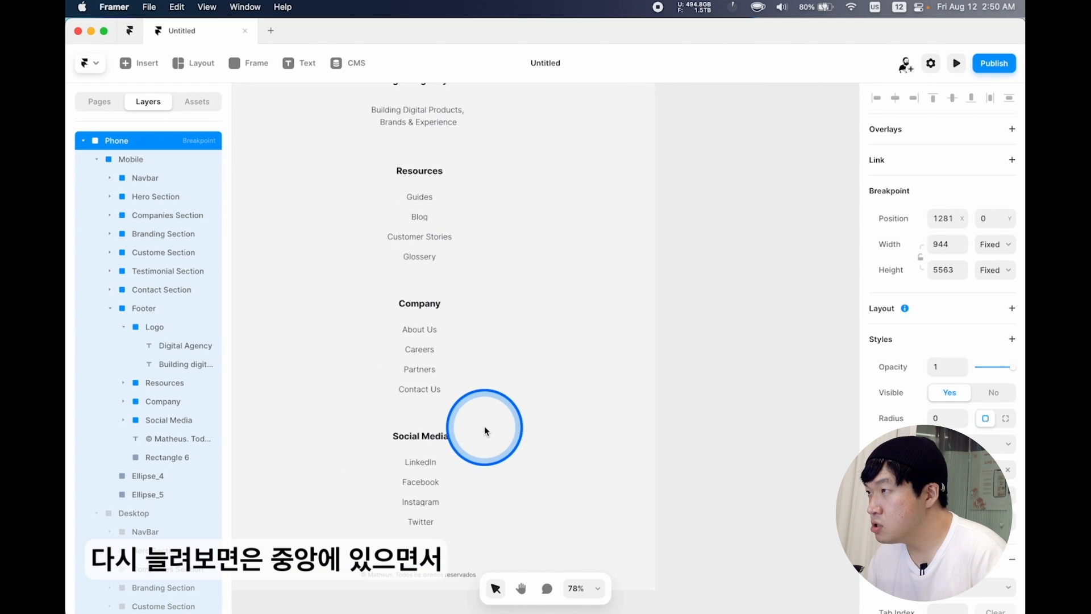
scroll(523, 444, down, 7)
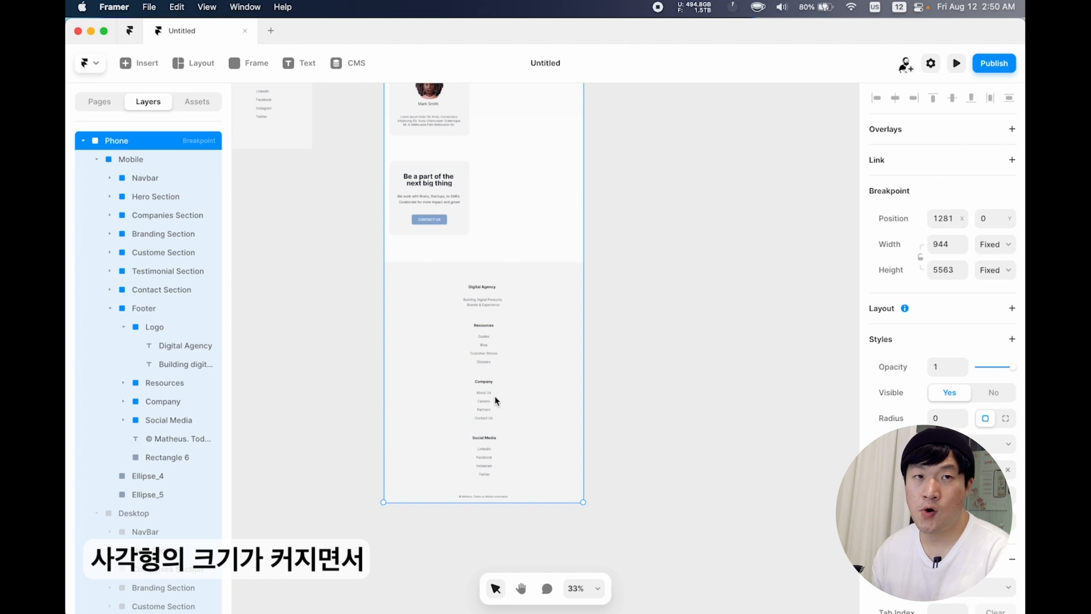
scroll(496, 396, up, 10)
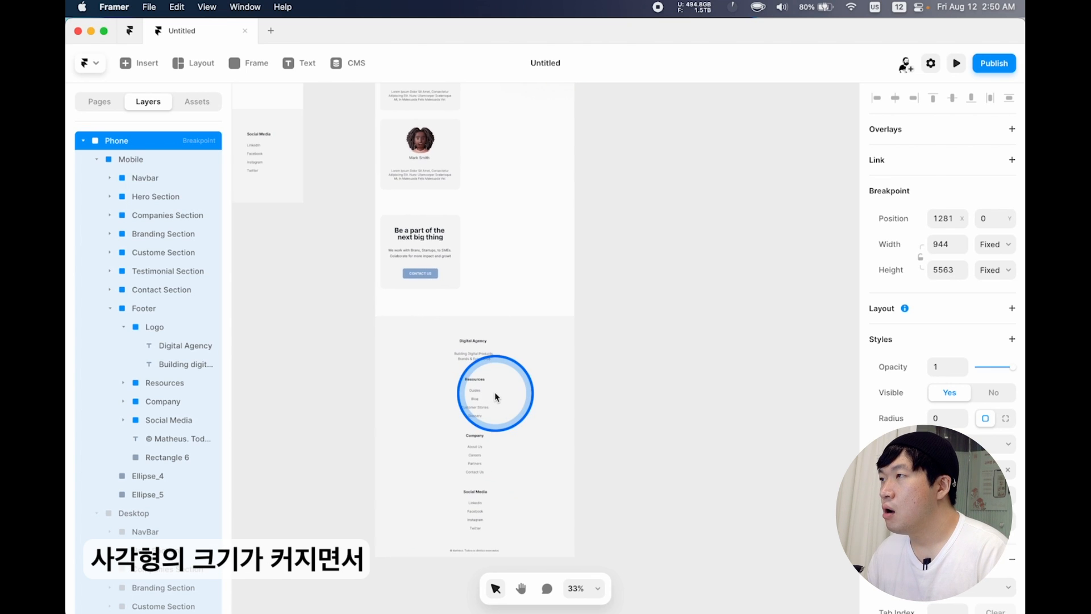
scroll(496, 396, up, 5)
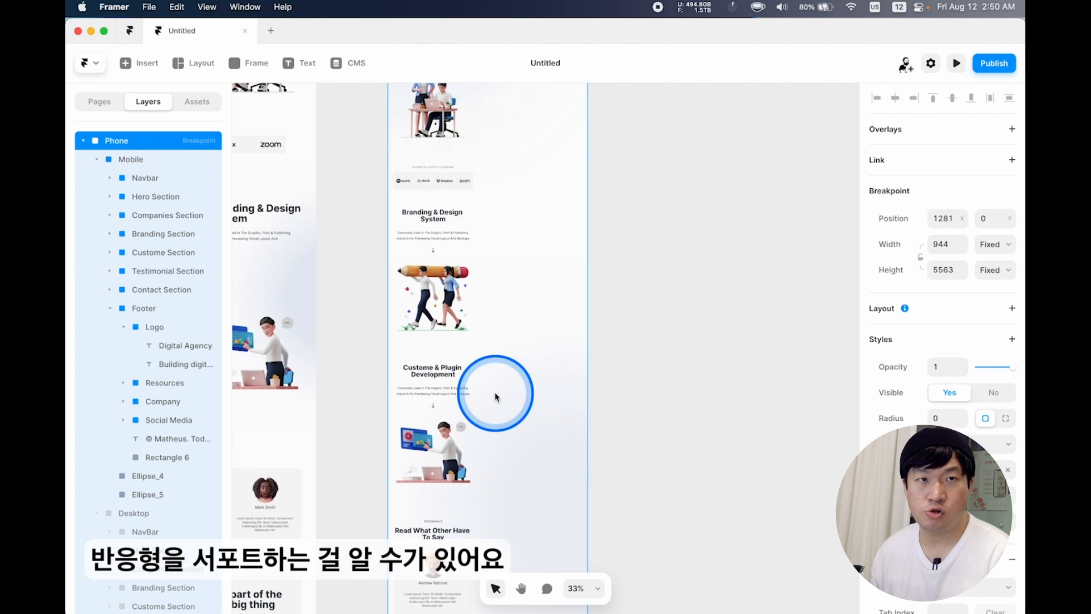
click(511, 301)
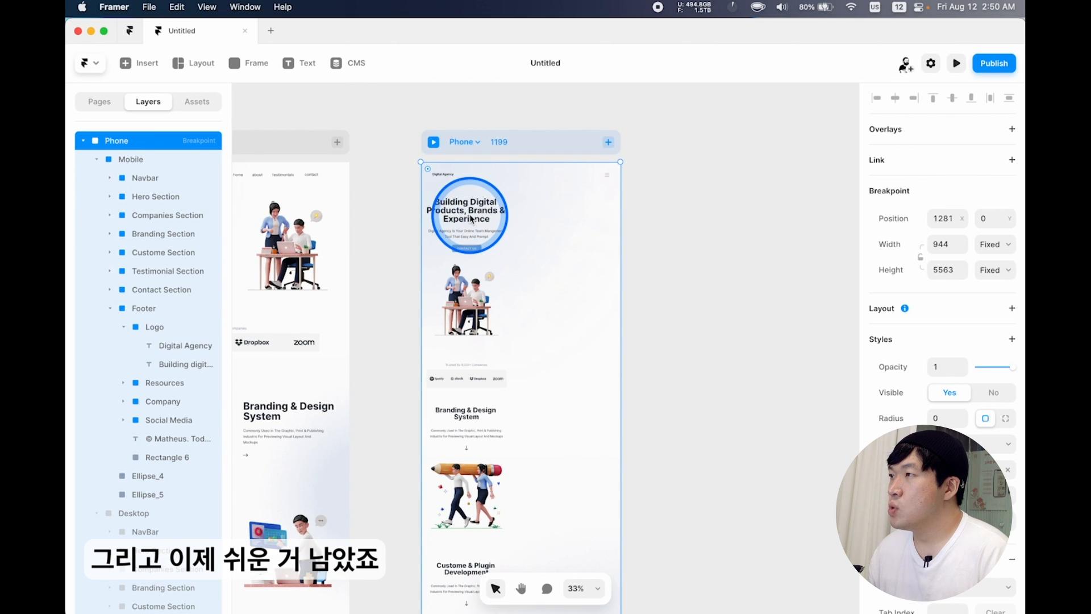
Horizontally centre the Hero, Companies, Branding, Custome, Testimonial and Contact sections within the Mobile frame.
scroll(559, 250, down, 2)
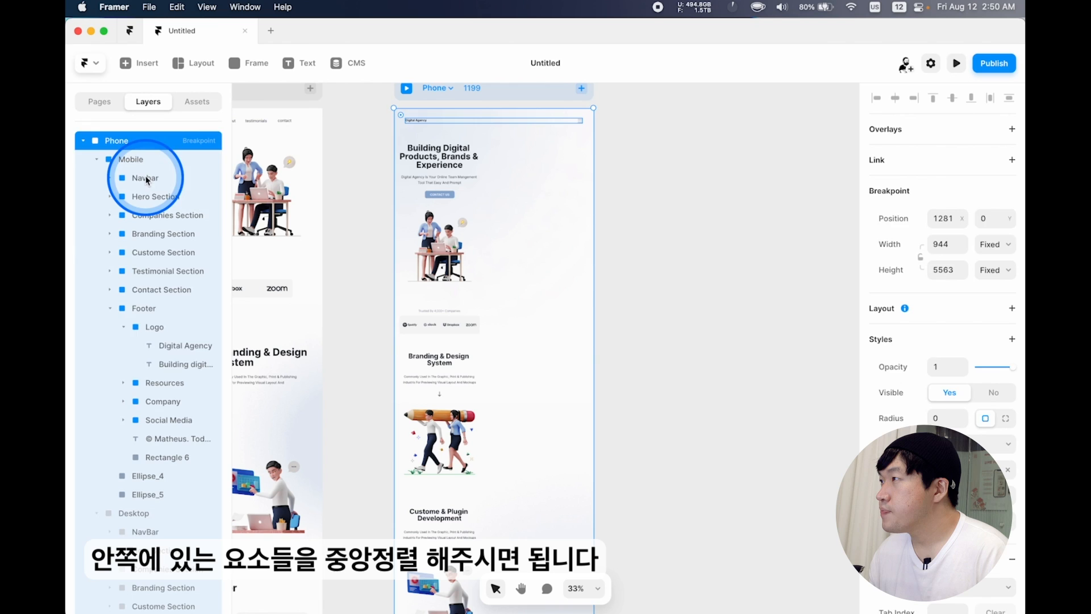
click(166, 177)
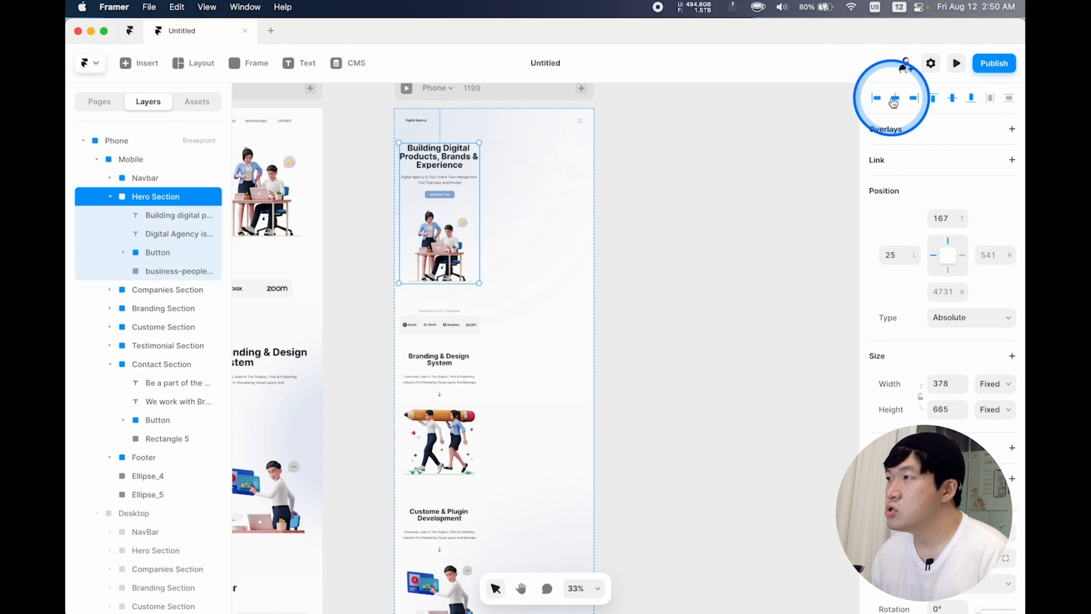
click(894, 99)
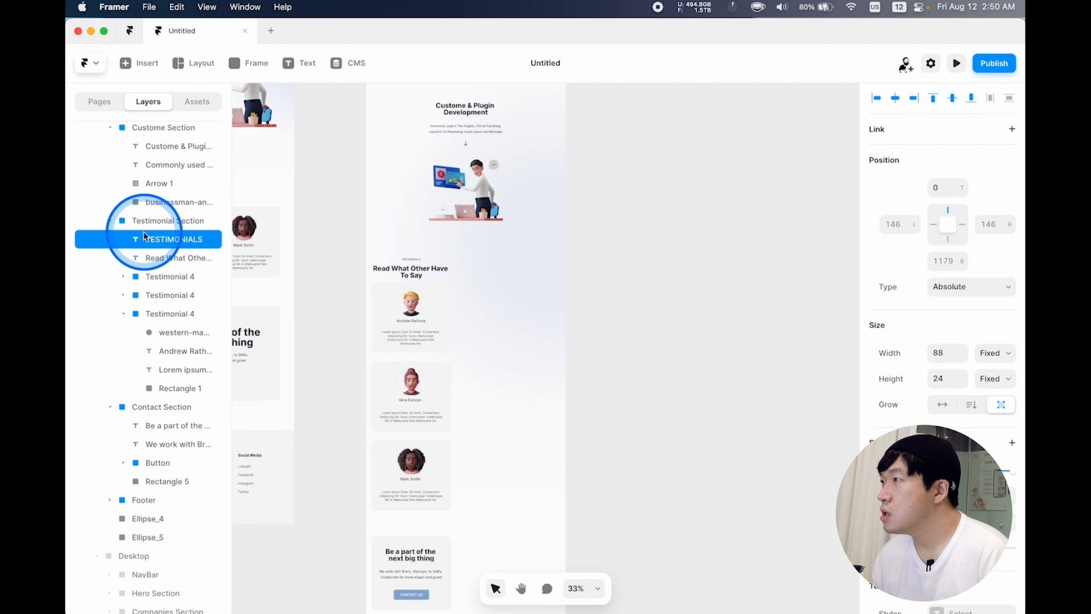
click(157, 223)
click(894, 99)
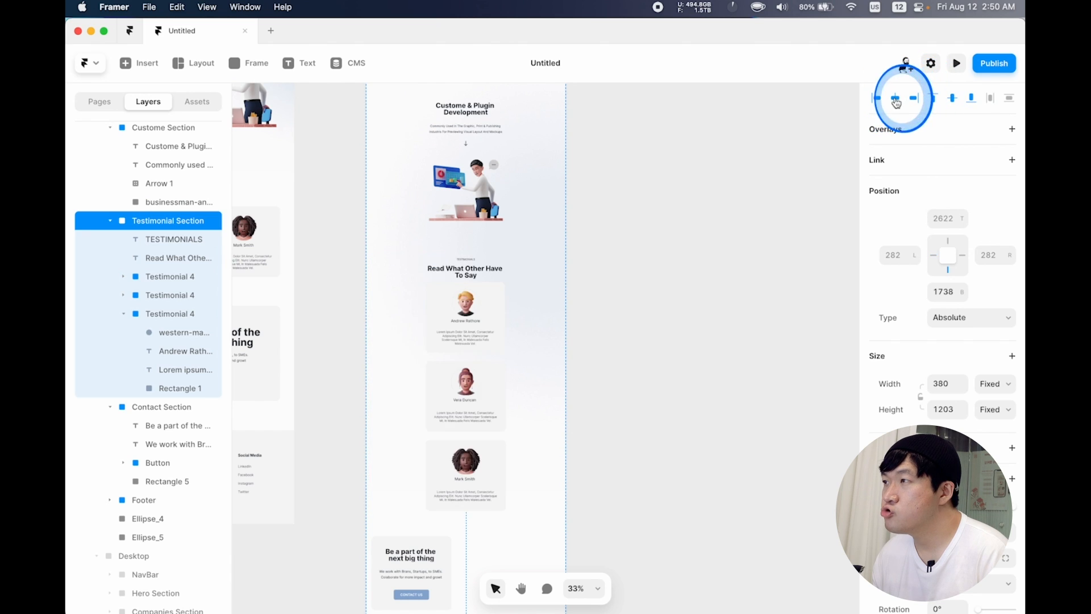
scroll(440, 366, down, 5)
click(446, 307)
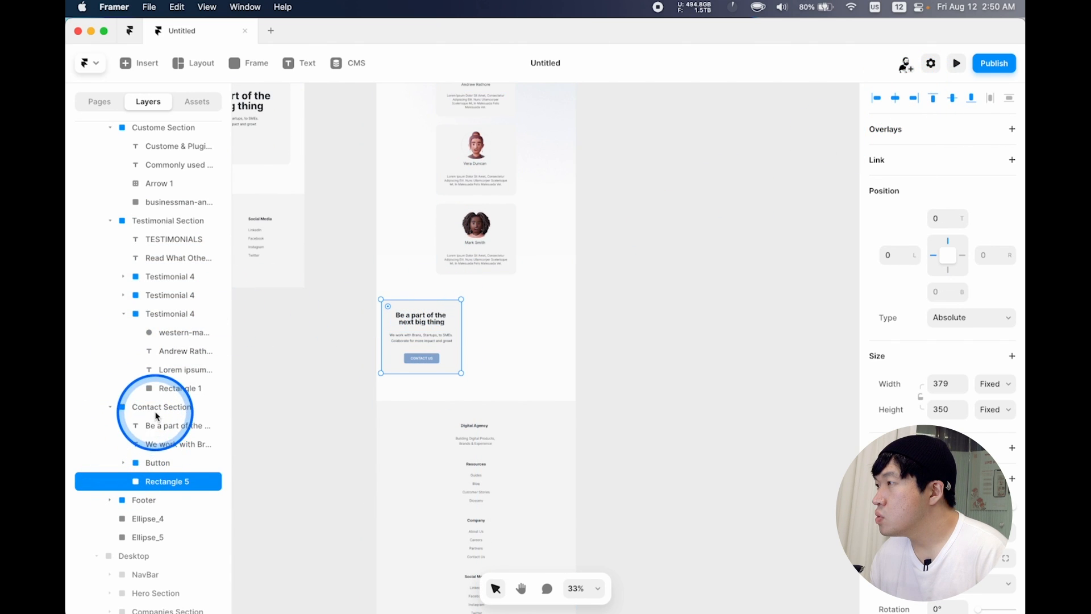
click(158, 416)
click(886, 106)
Preview the Phone breakpoint at a width of 670 px and look through the page down to the Footer.
scroll(680, 305, up, 10)
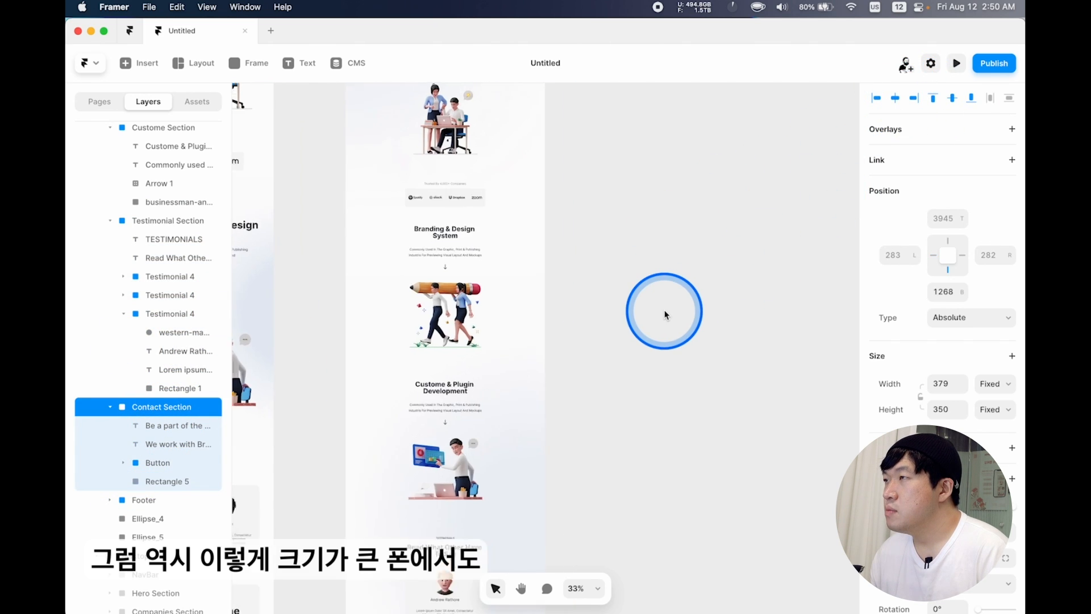
click(432, 272)
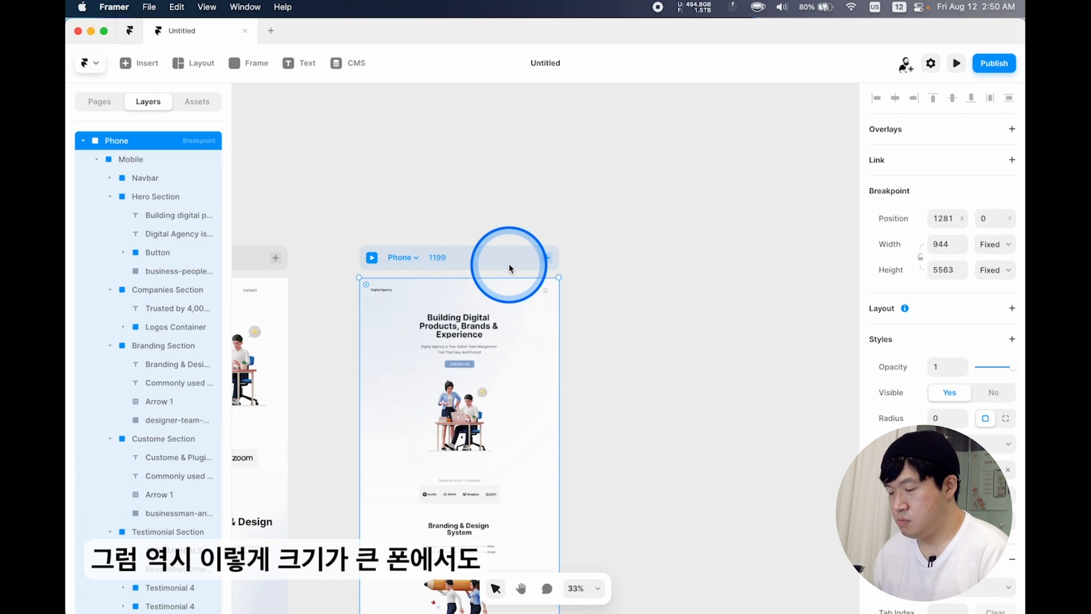
key(super+p)
drag(873, 357, 775, 359)
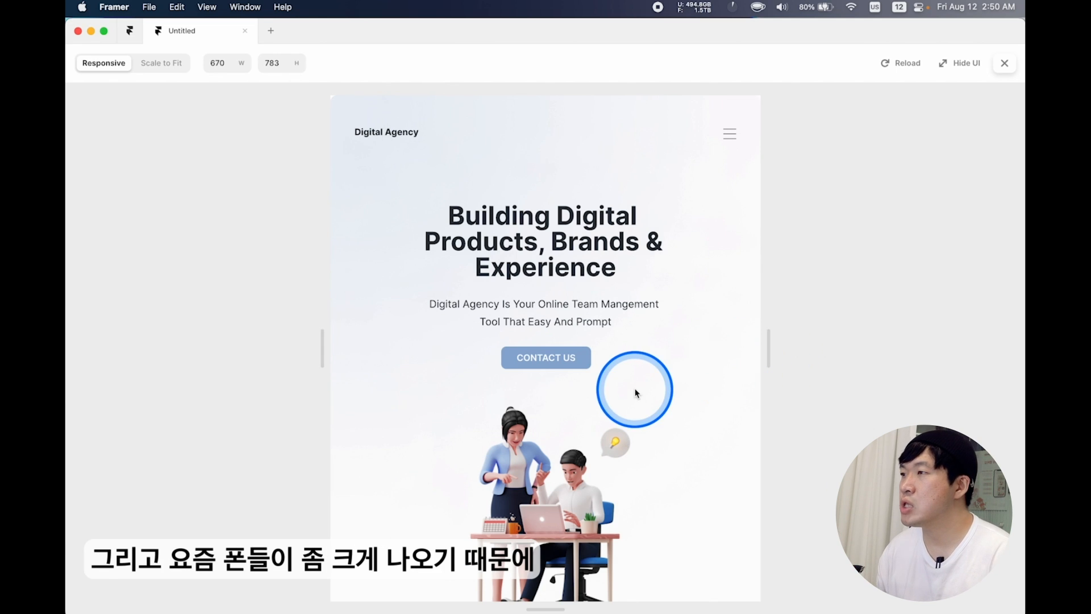
scroll(635, 392, down, 20)
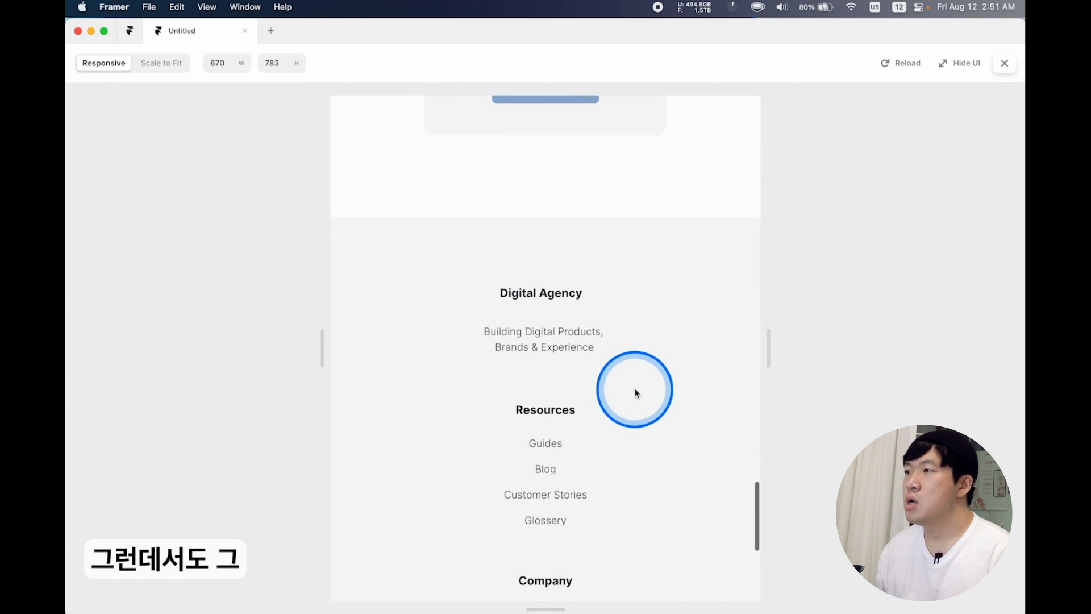
Check the Phone preview from top to bottom at a width of 450 px and at a wider size, and close it.
drag(767, 351, 699, 351)
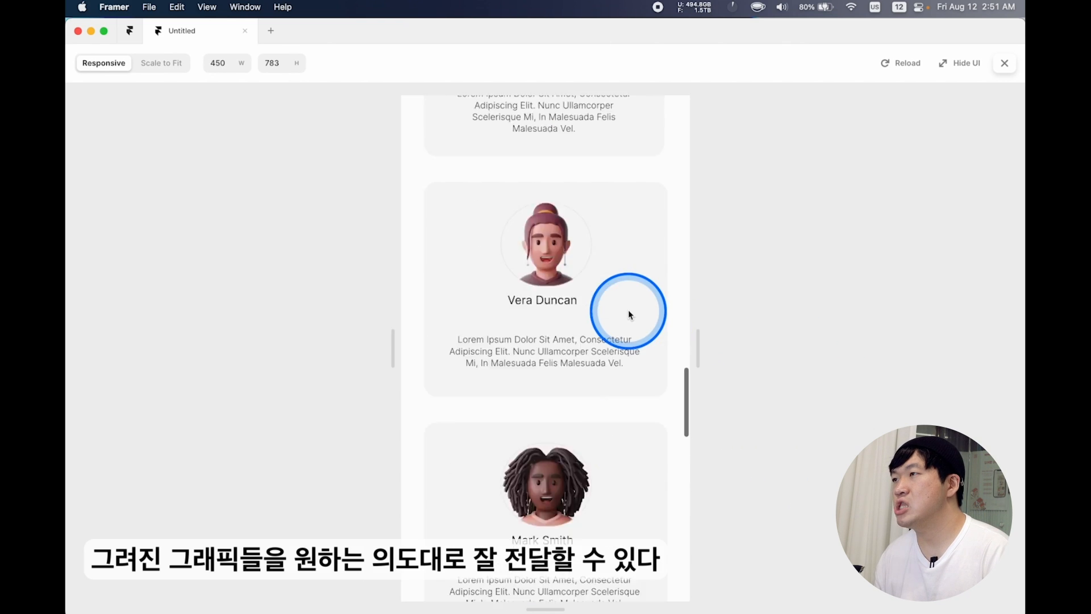
scroll(628, 313, down, 10)
scroll(628, 314, up, 20)
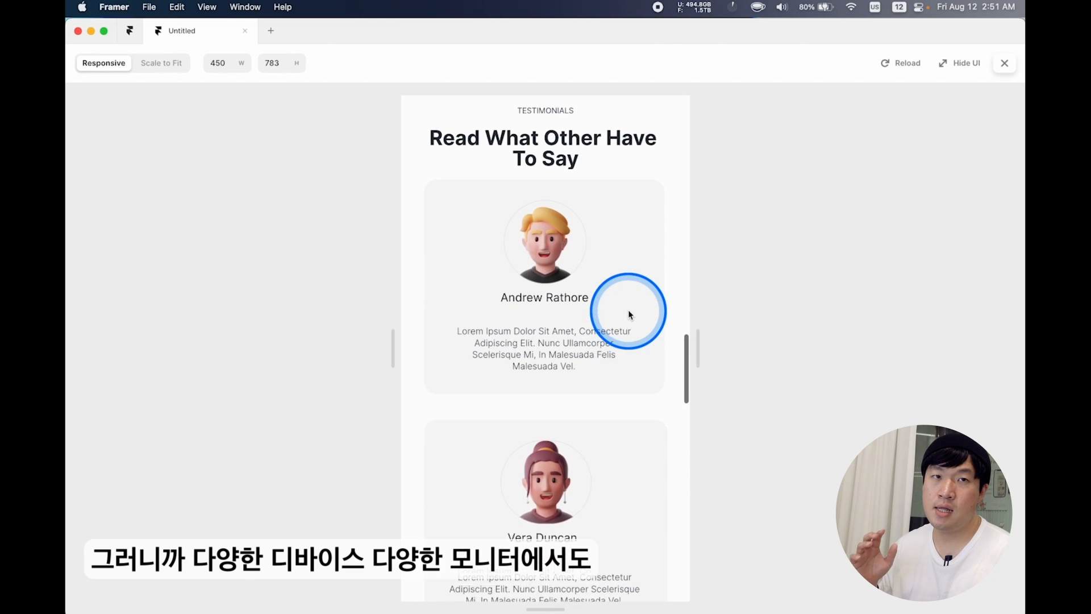
scroll(629, 314, up, 8)
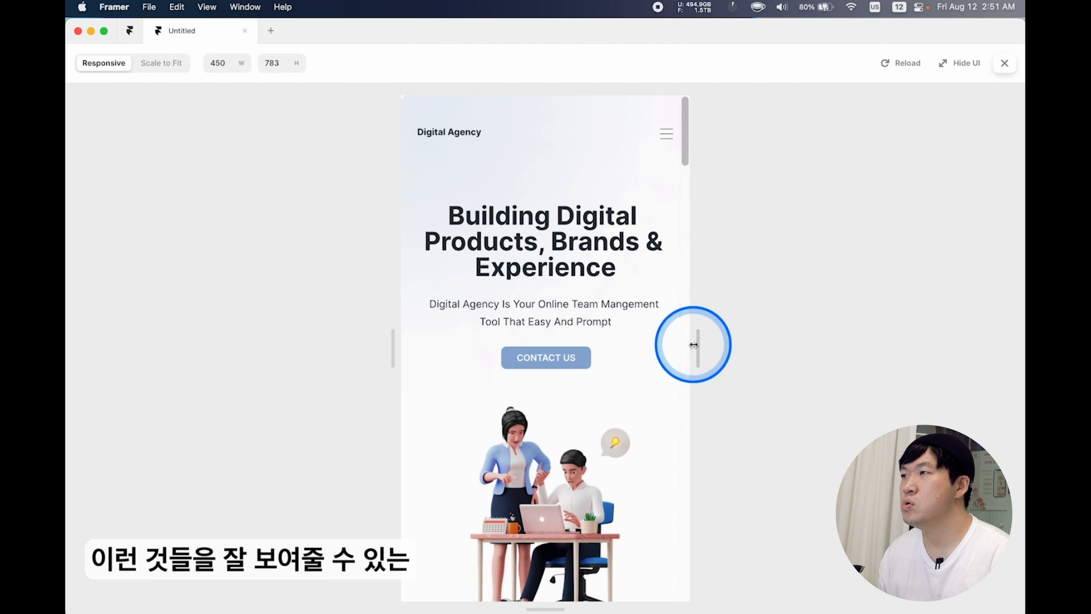
drag(694, 346, 764, 345)
scroll(651, 407, down, 20)
scroll(651, 407, down, 5)
key(Escape)
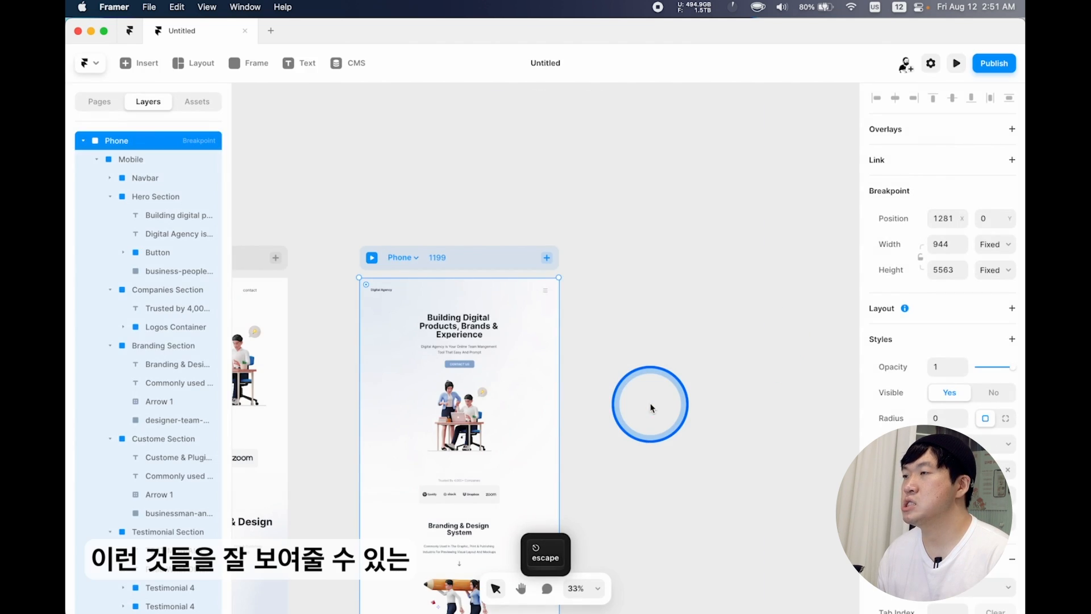
Set the width of the Phone breakpoint to 428 px.
scroll(647, 370, up, 5)
click(704, 180)
click(947, 243)
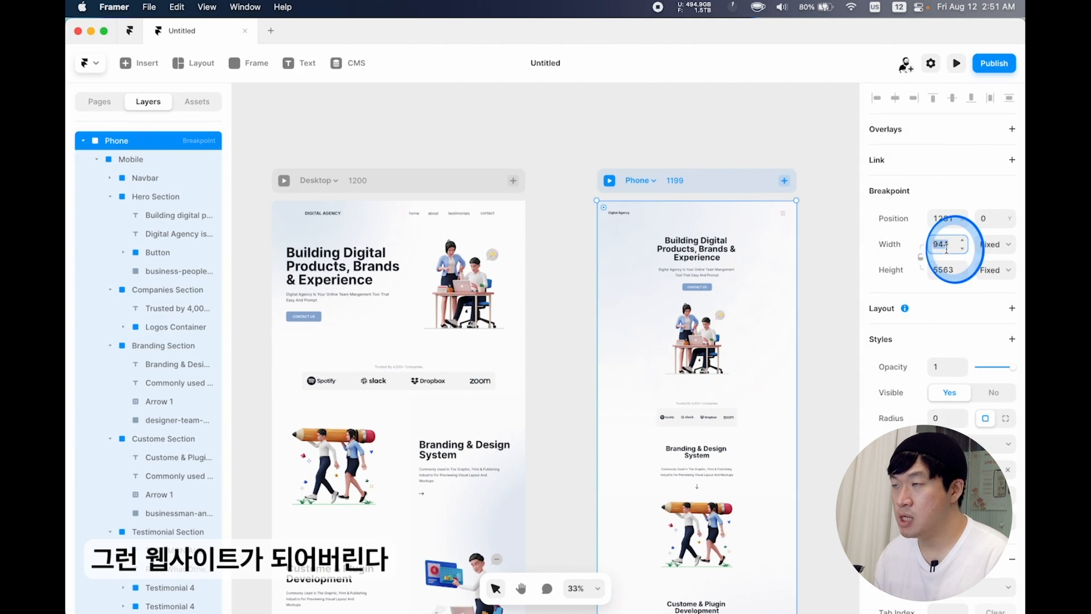
text(428)
key(Tab)
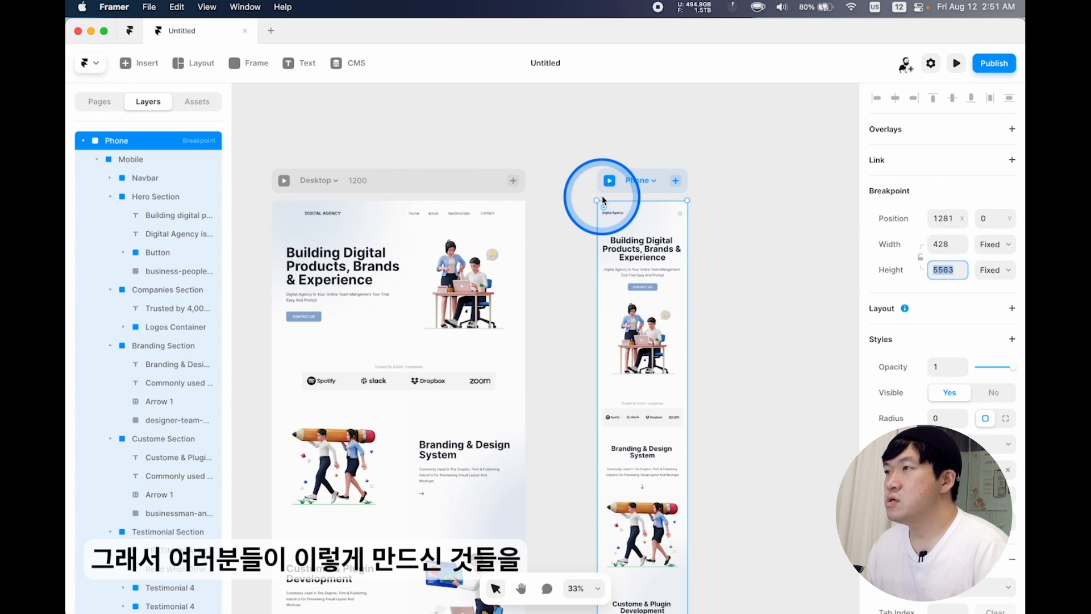
Preview the Desktop breakpoint, narrow it to 1162 px and look through the mobile layout.
click(436, 190)
key(super+p)
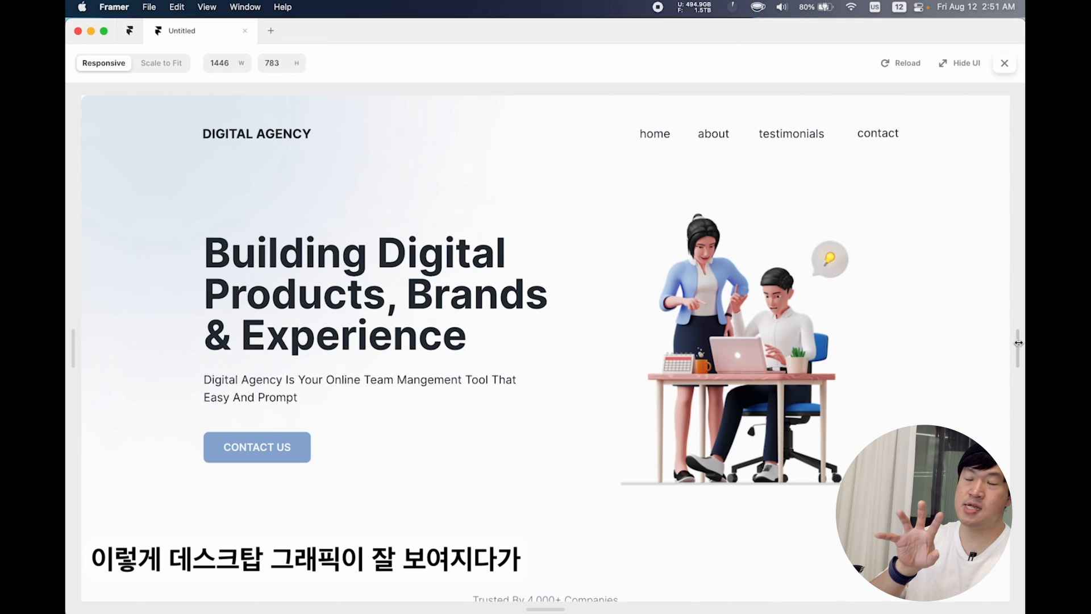
drag(1018, 343, 928, 349)
scroll(891, 374, down, 14)
scroll(890, 374, up, 4)
scroll(890, 376, up, 10)
scroll(813, 356, down, 15)
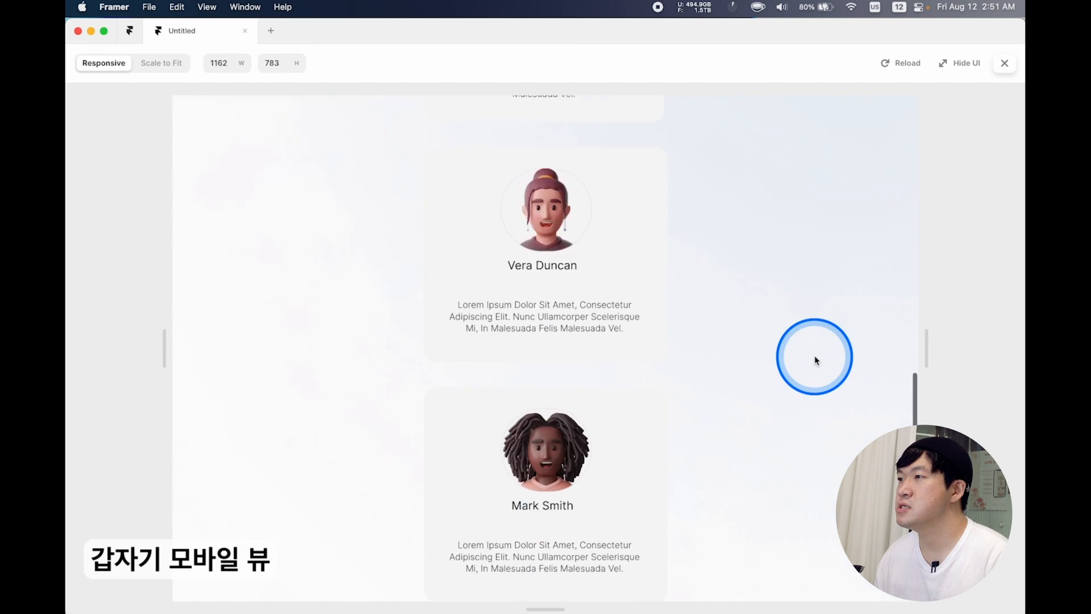
scroll(813, 356, up, 15)
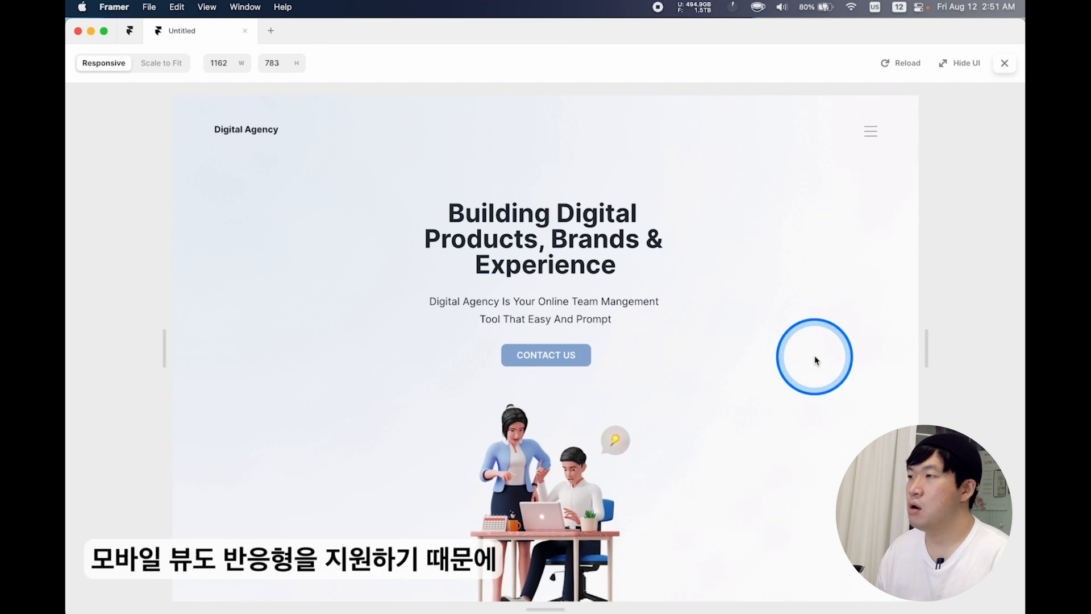
scroll(813, 355, down, 15)
Check the preview at widths of 804 px and 1024 px, look through the page and close the preview.
drag(927, 346, 813, 352)
scroll(694, 263, up, 15)
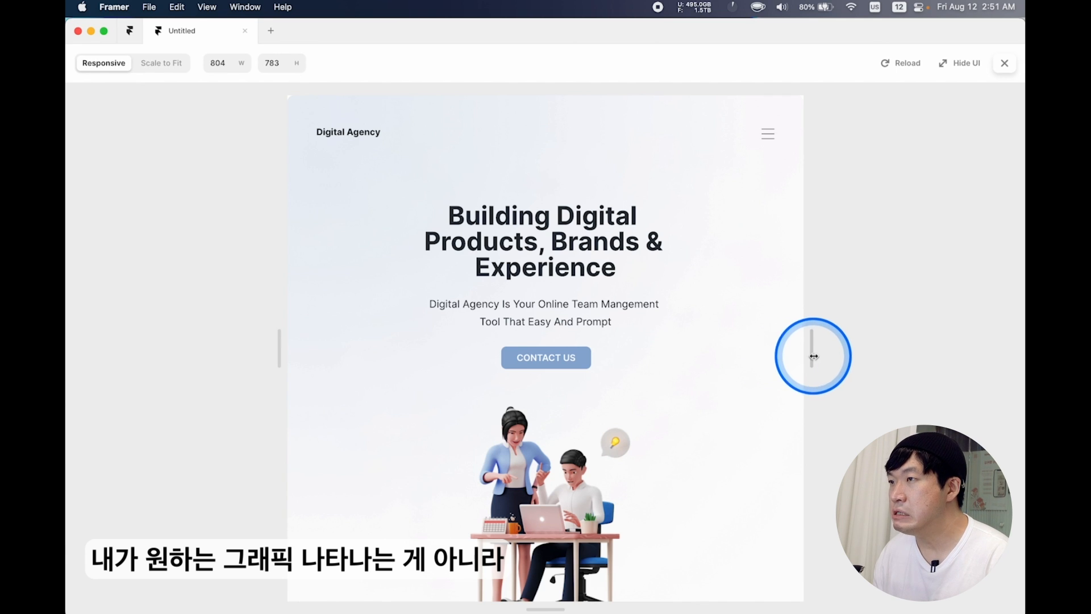
drag(814, 356, 885, 359)
scroll(798, 365, down, 15)
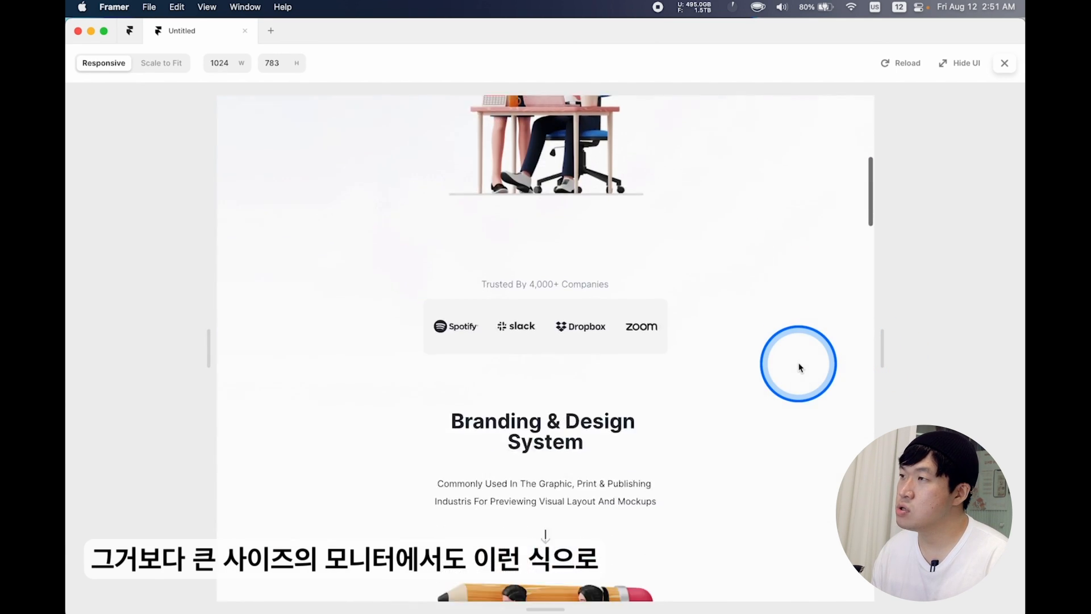
scroll(799, 365, up, 12)
scroll(798, 366, up, 5)
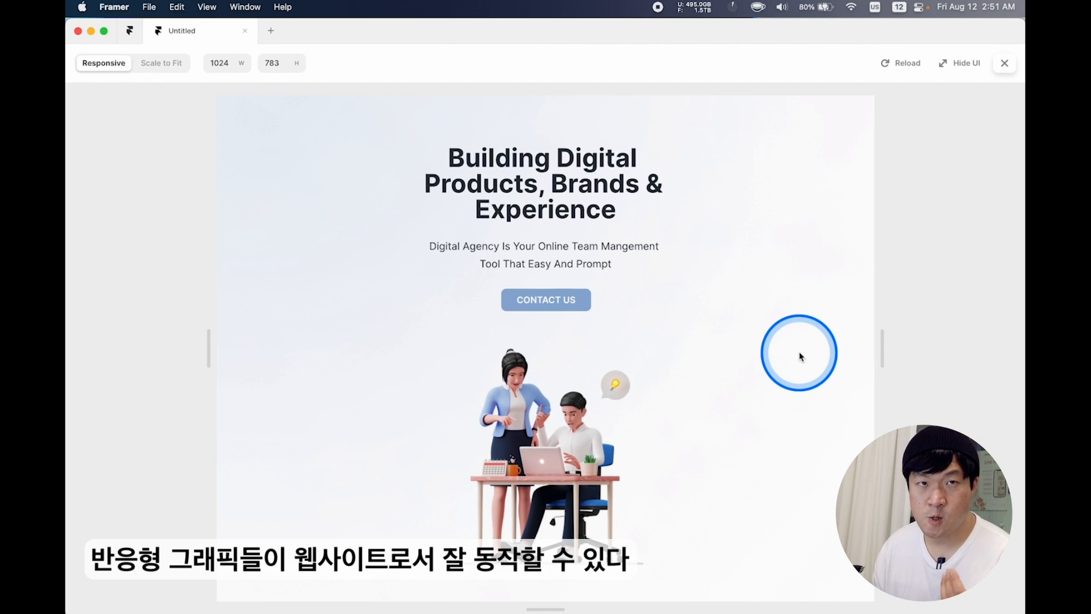
key(Escape)
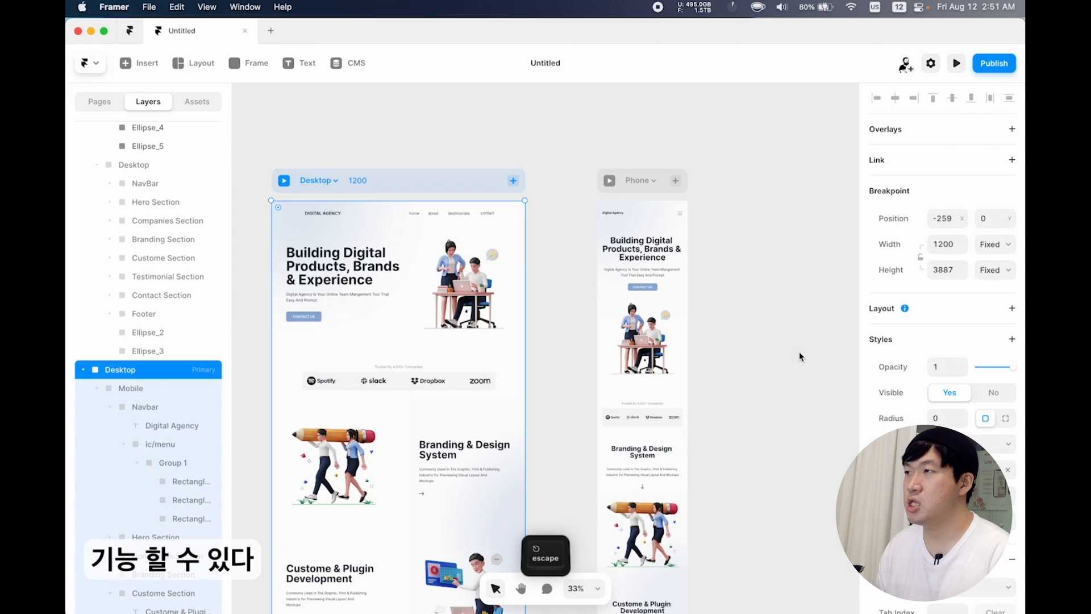
Deselect everything on the canvas and publish the site.
click(699, 286)
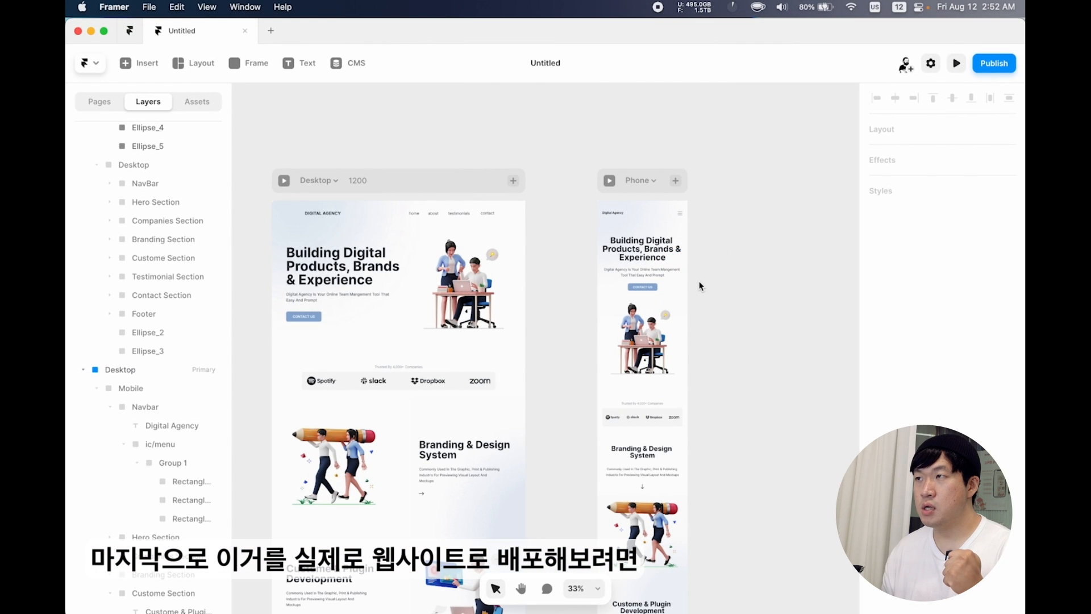
click(776, 206)
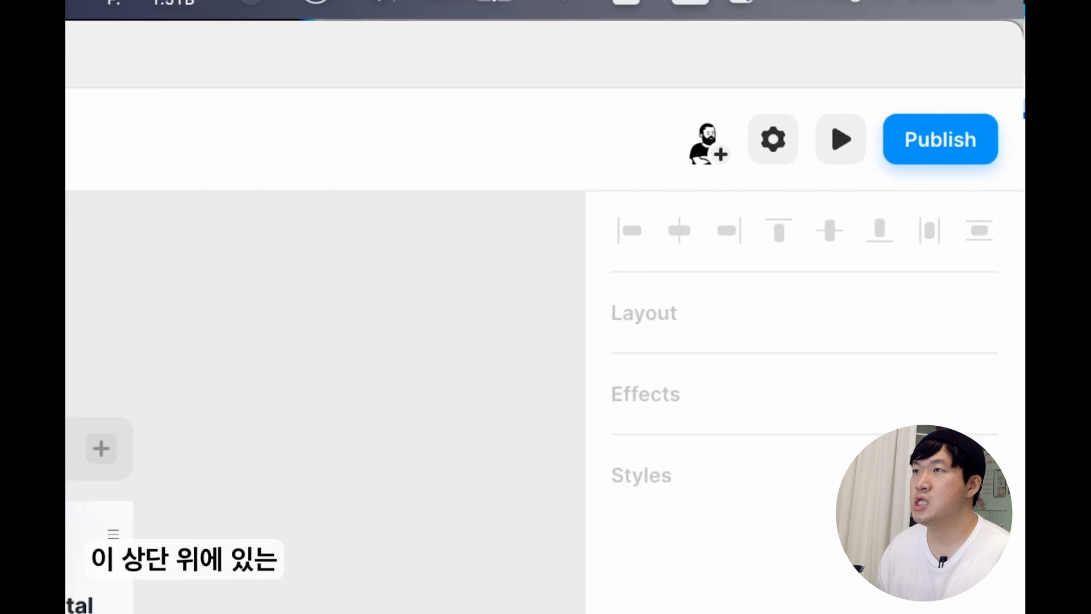
click(991, 61)
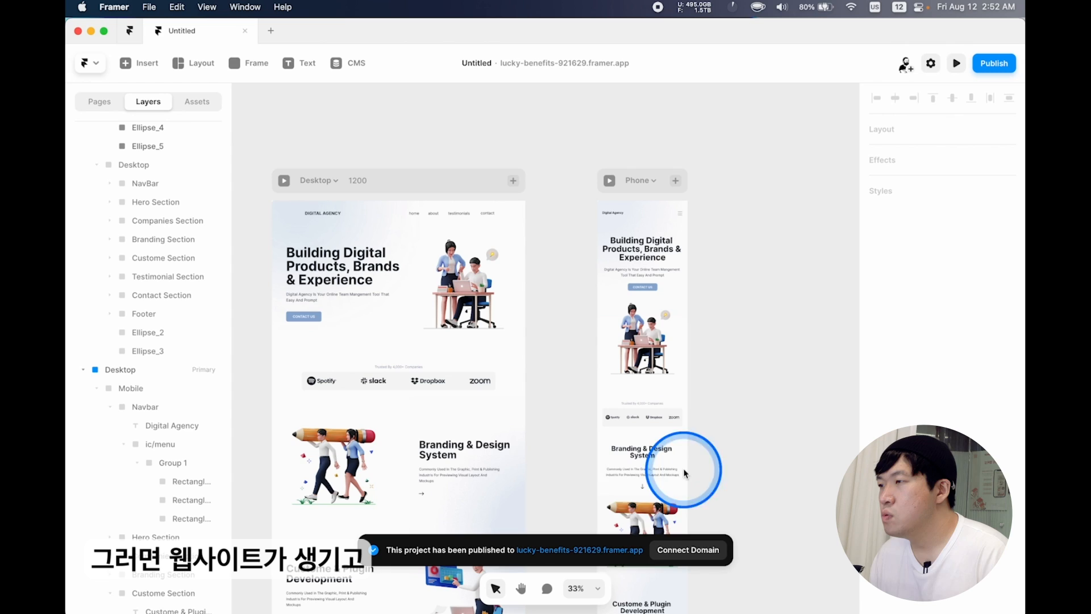
Open the published site at lucky-benefits-921629.framer.app in Chrome and look through its desktop layout.
click(612, 550)
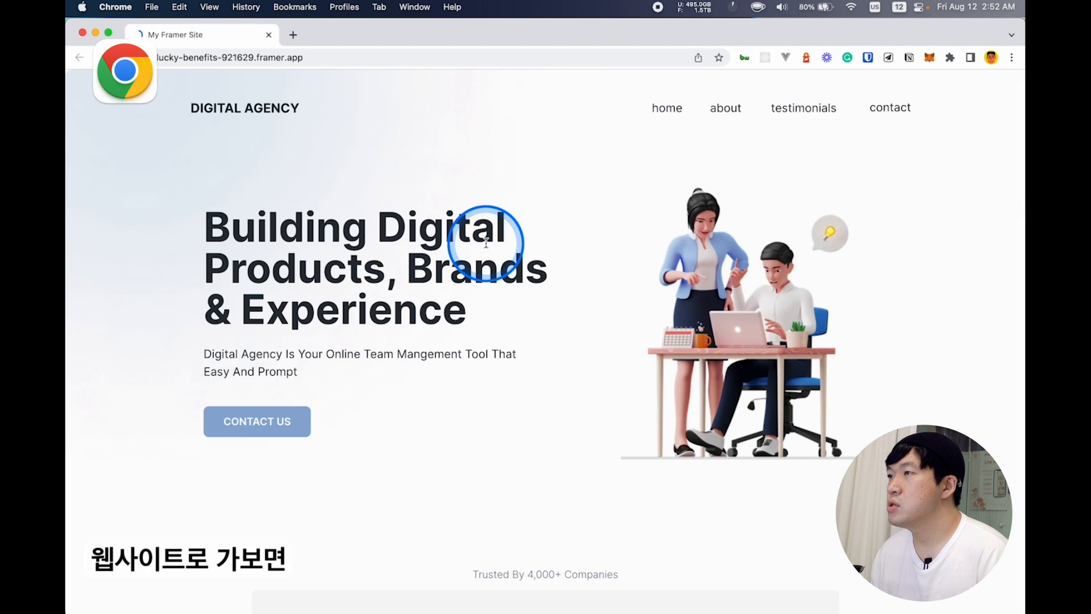
scroll(486, 244, down, 6)
scroll(486, 245, down, 15)
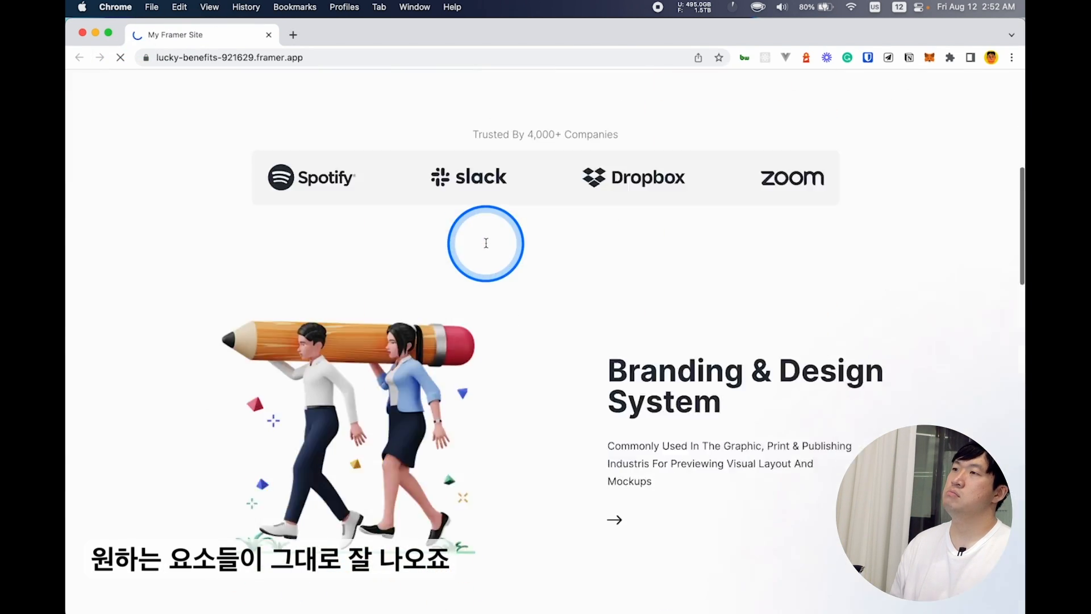
scroll(486, 247, up, 8)
scroll(488, 248, up, 15)
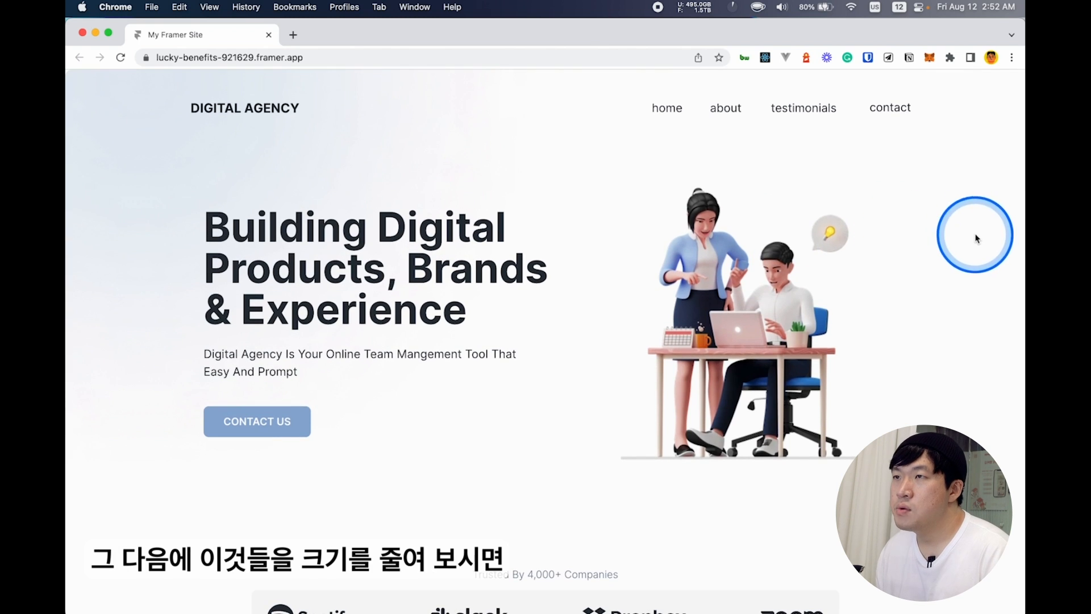
Narrow the browser window to check the live mobile layout, and widen it again to review the desktop sections.
drag(1023, 247, 591, 263)
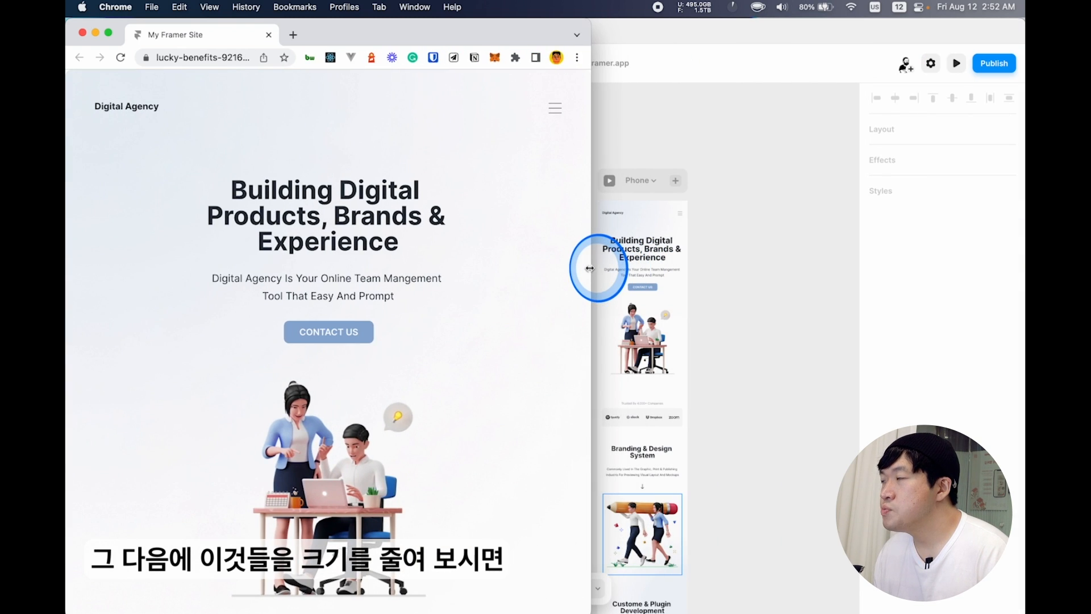
scroll(455, 335, down, 20)
scroll(454, 336, up, 20)
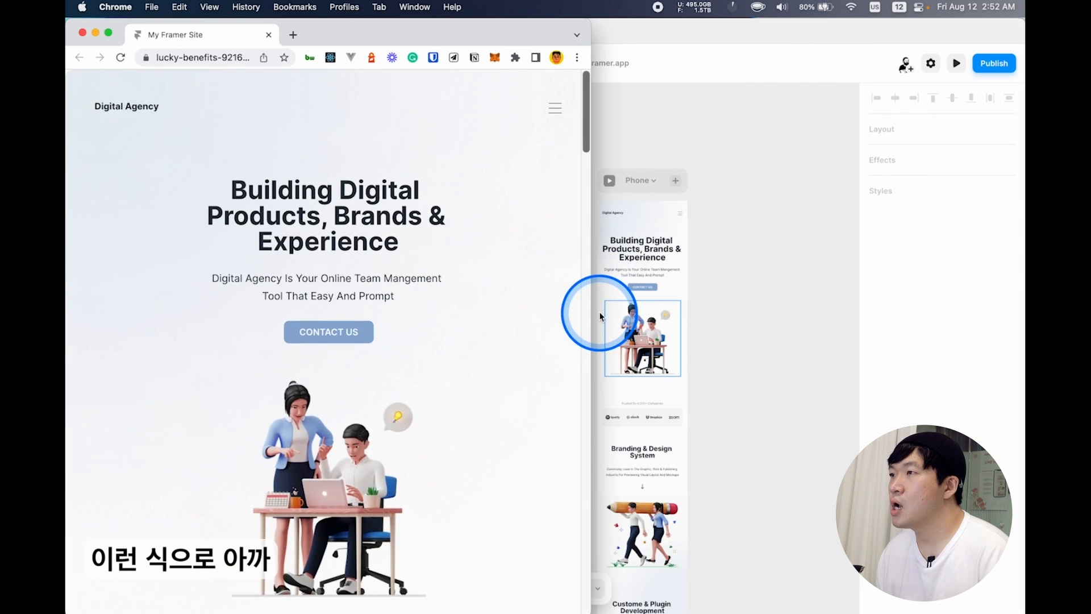
drag(591, 313, 1021, 316)
scroll(793, 341, down, 20)
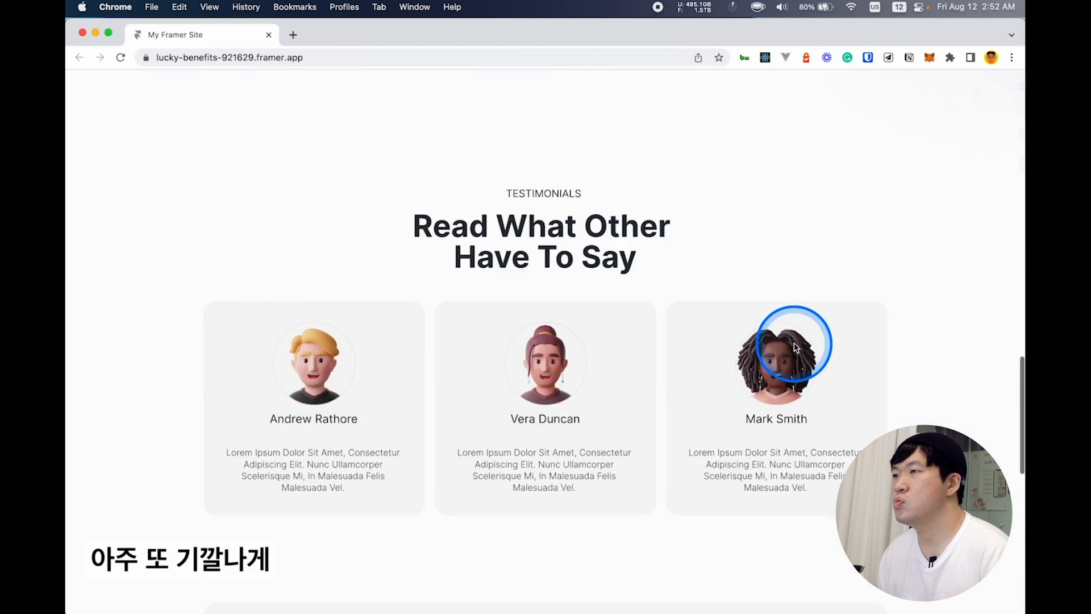
Switch back to Framer and connect the free subdomain figmaaaa.framer.website in the site's domain settings.
key(super+Tab)
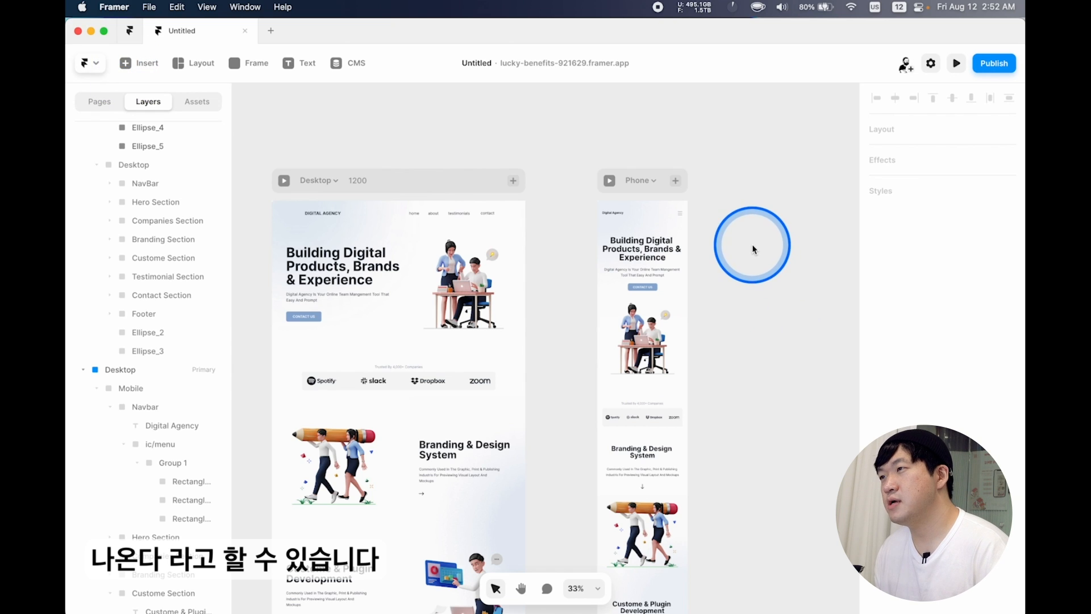
click(931, 63)
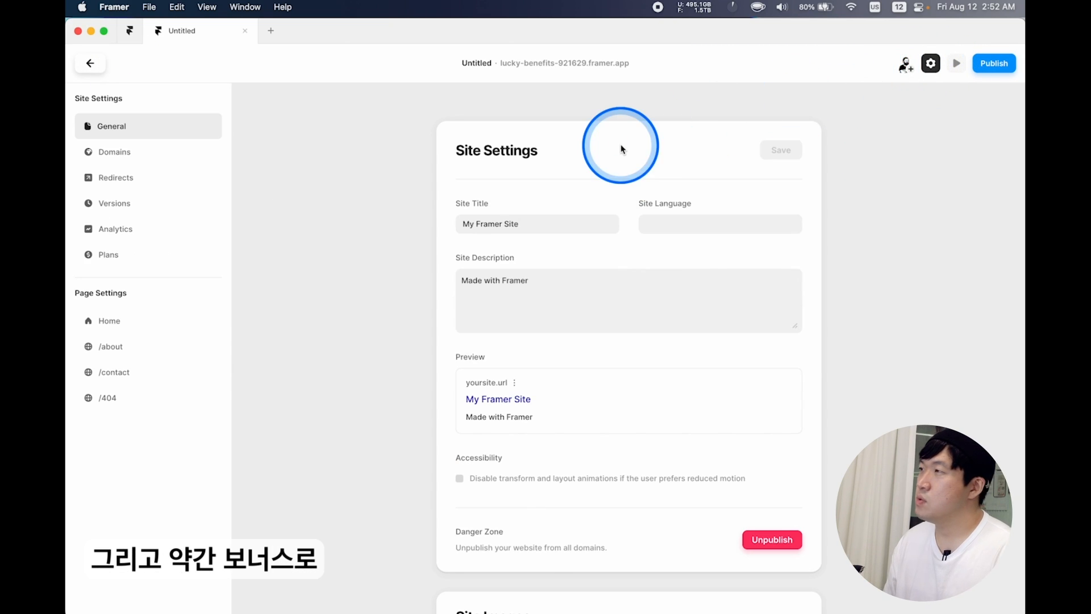
click(146, 158)
click(555, 418)
text(fig)
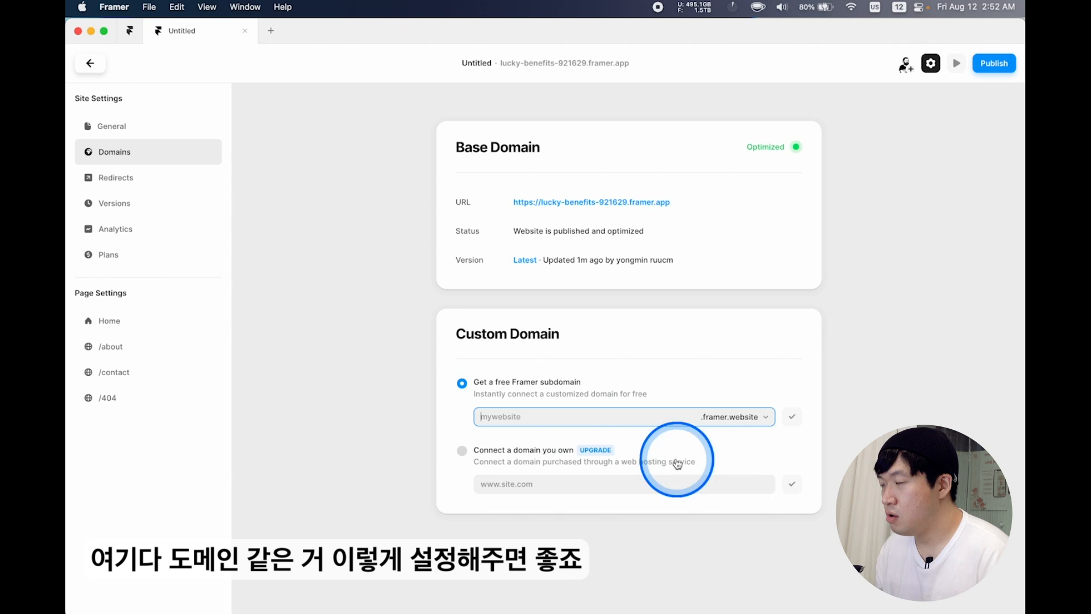
text(maaa)
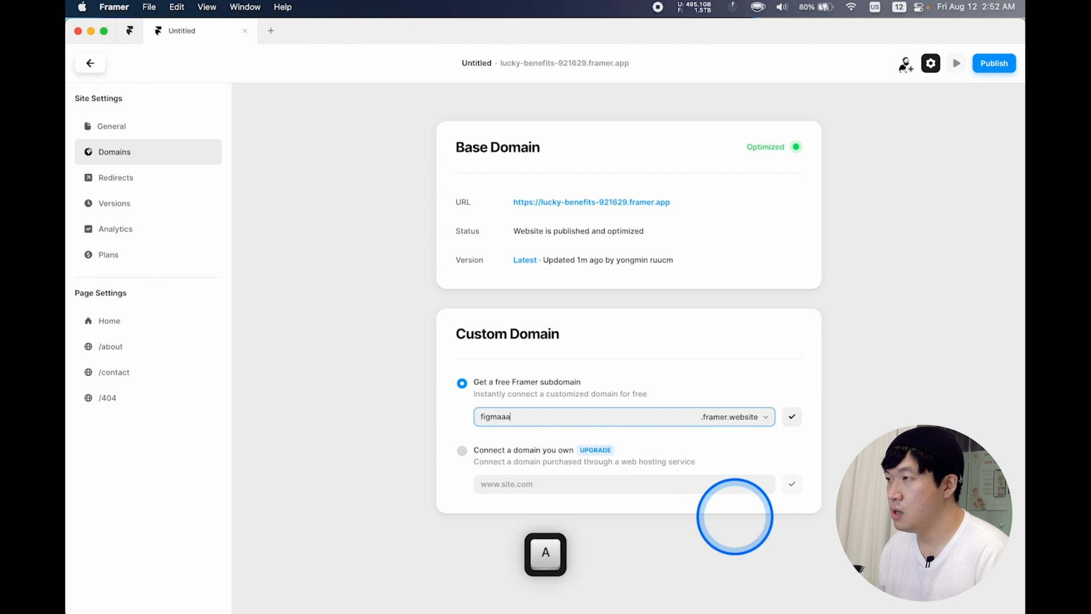
text(a)
key(Return)
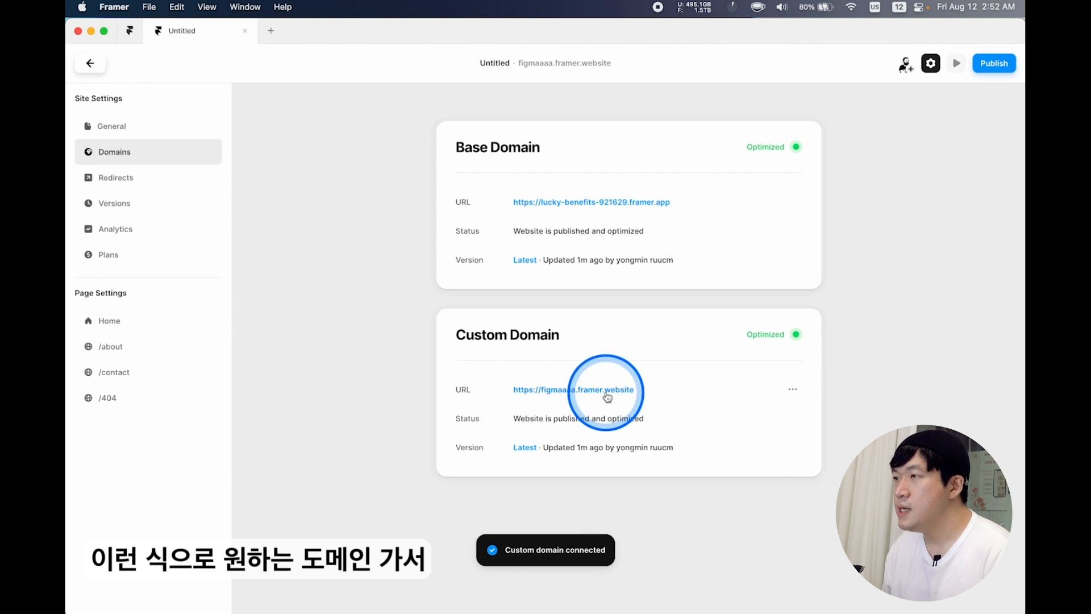
Open figmaaaa.framer.website in Chrome, narrow the window and look through the mobile layout down to the Footer.
click(606, 390)
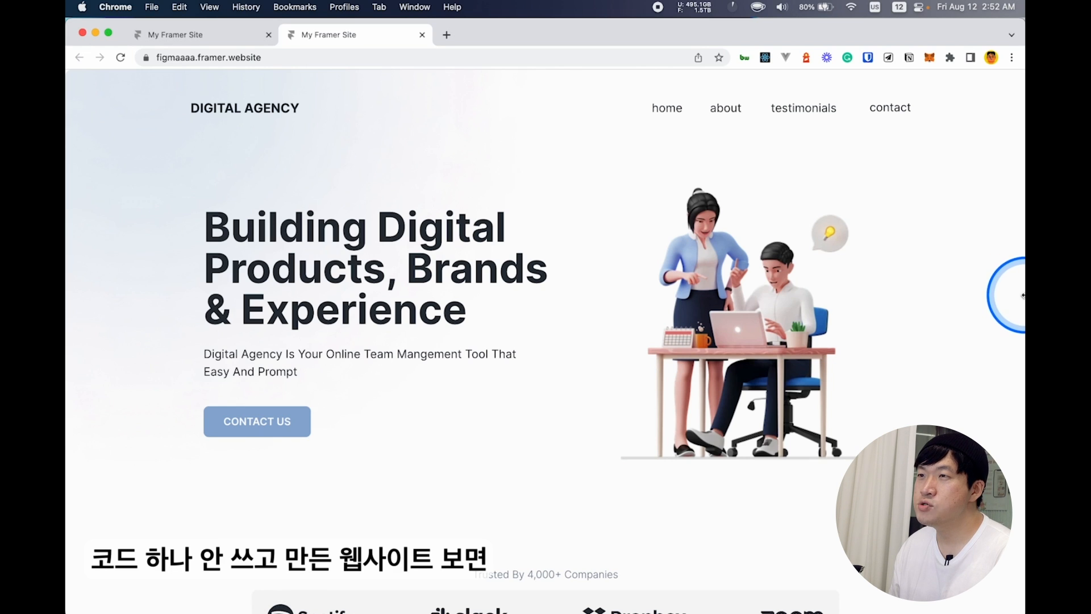
drag(1023, 295, 734, 299)
scroll(560, 364, down, 15)
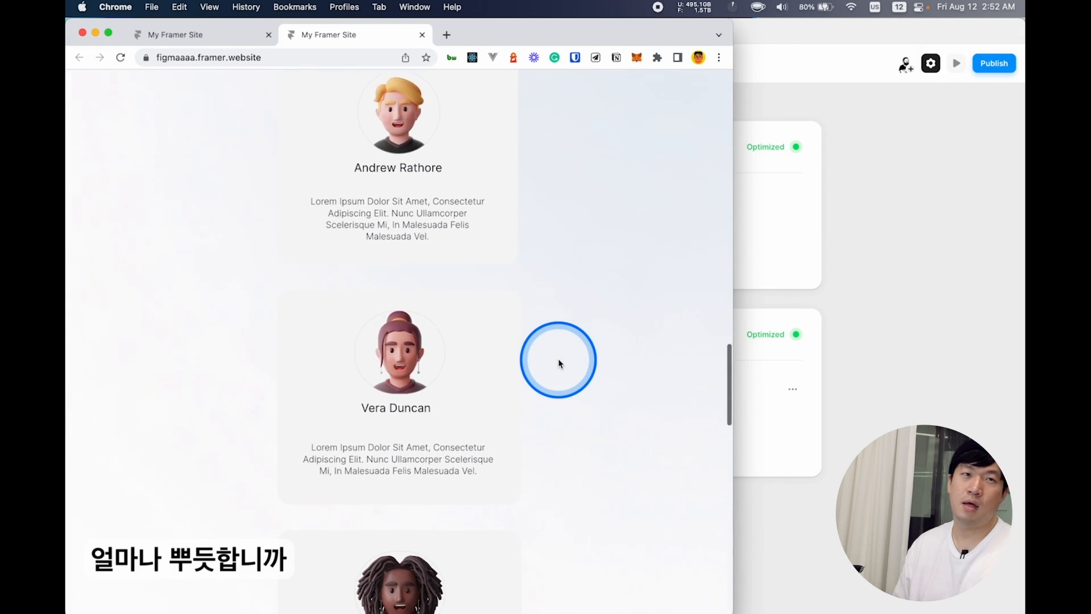
scroll(560, 364, down, 15)
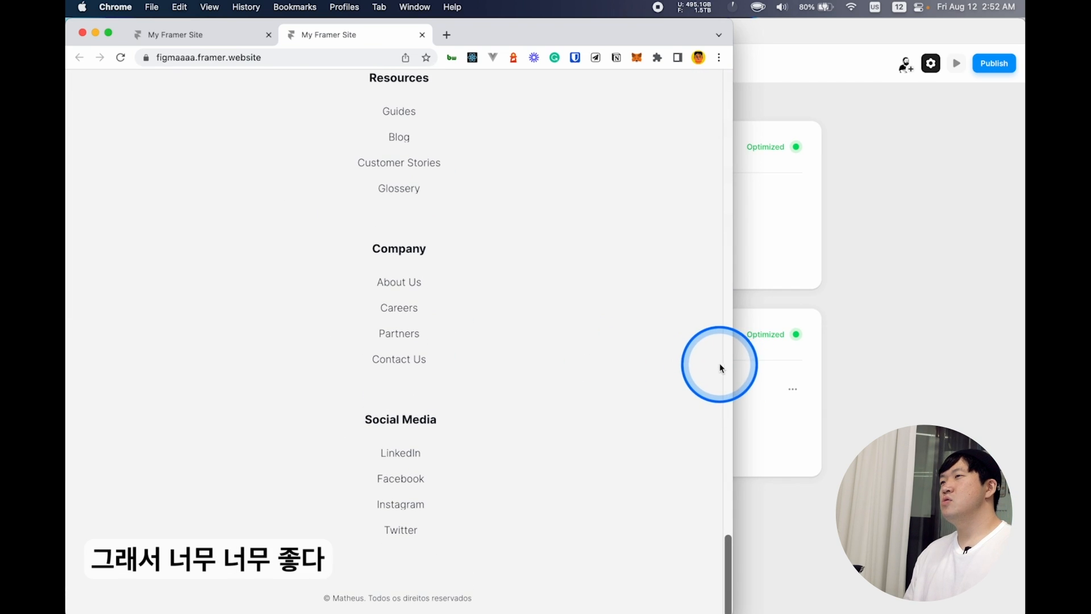